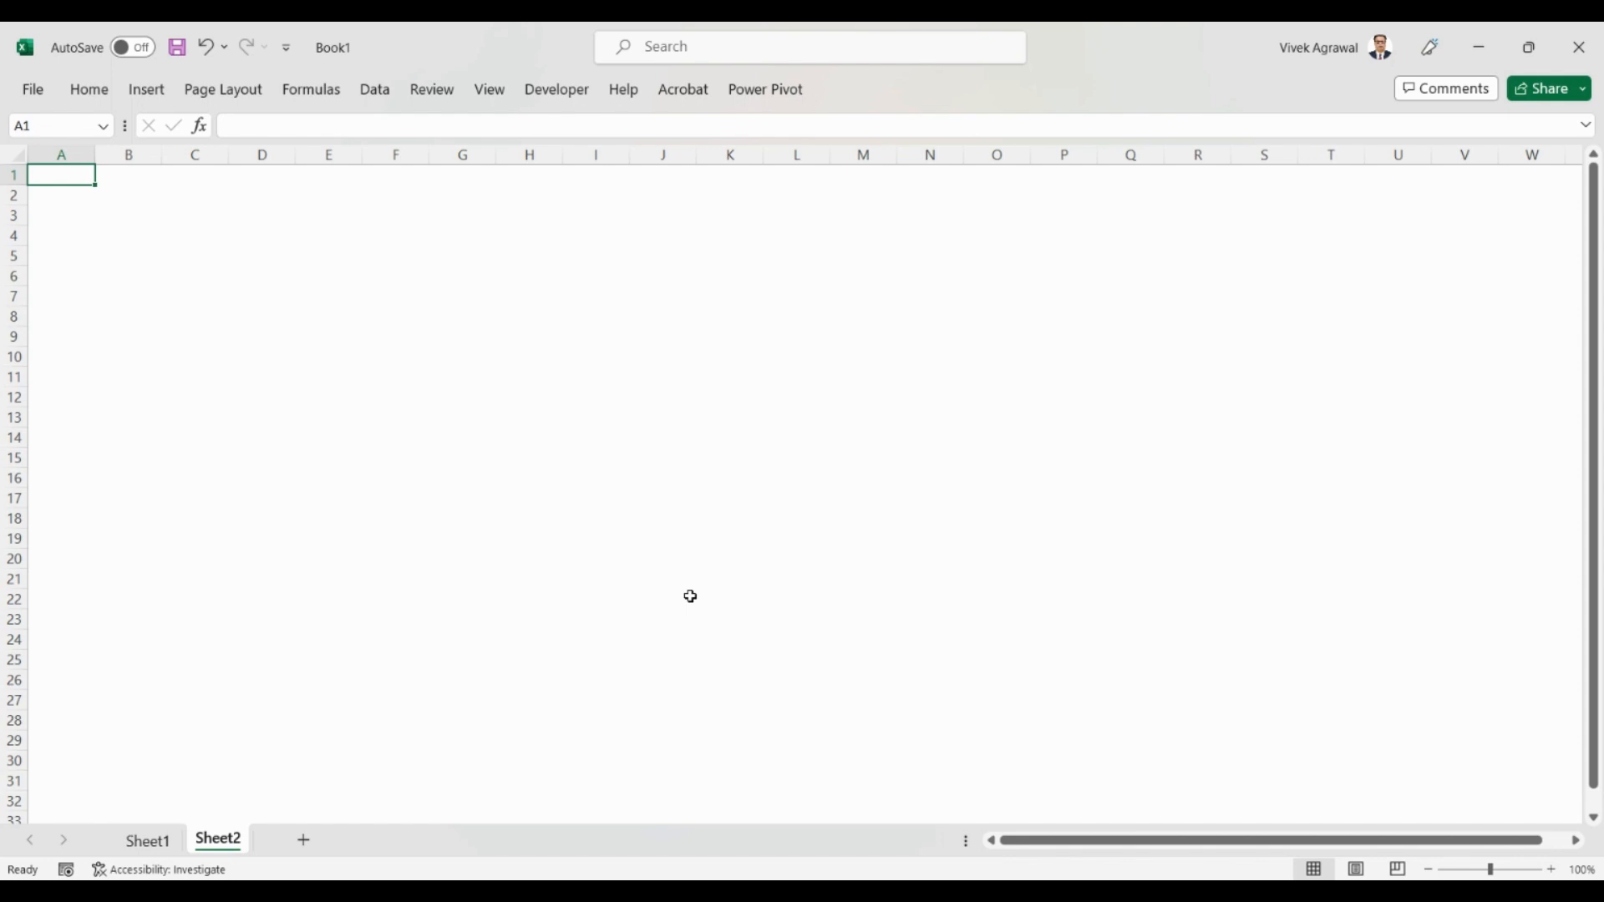
- Switch to Sheet1 and look over the Buyer, Type and Amount columns of the expense table
click(163, 846)
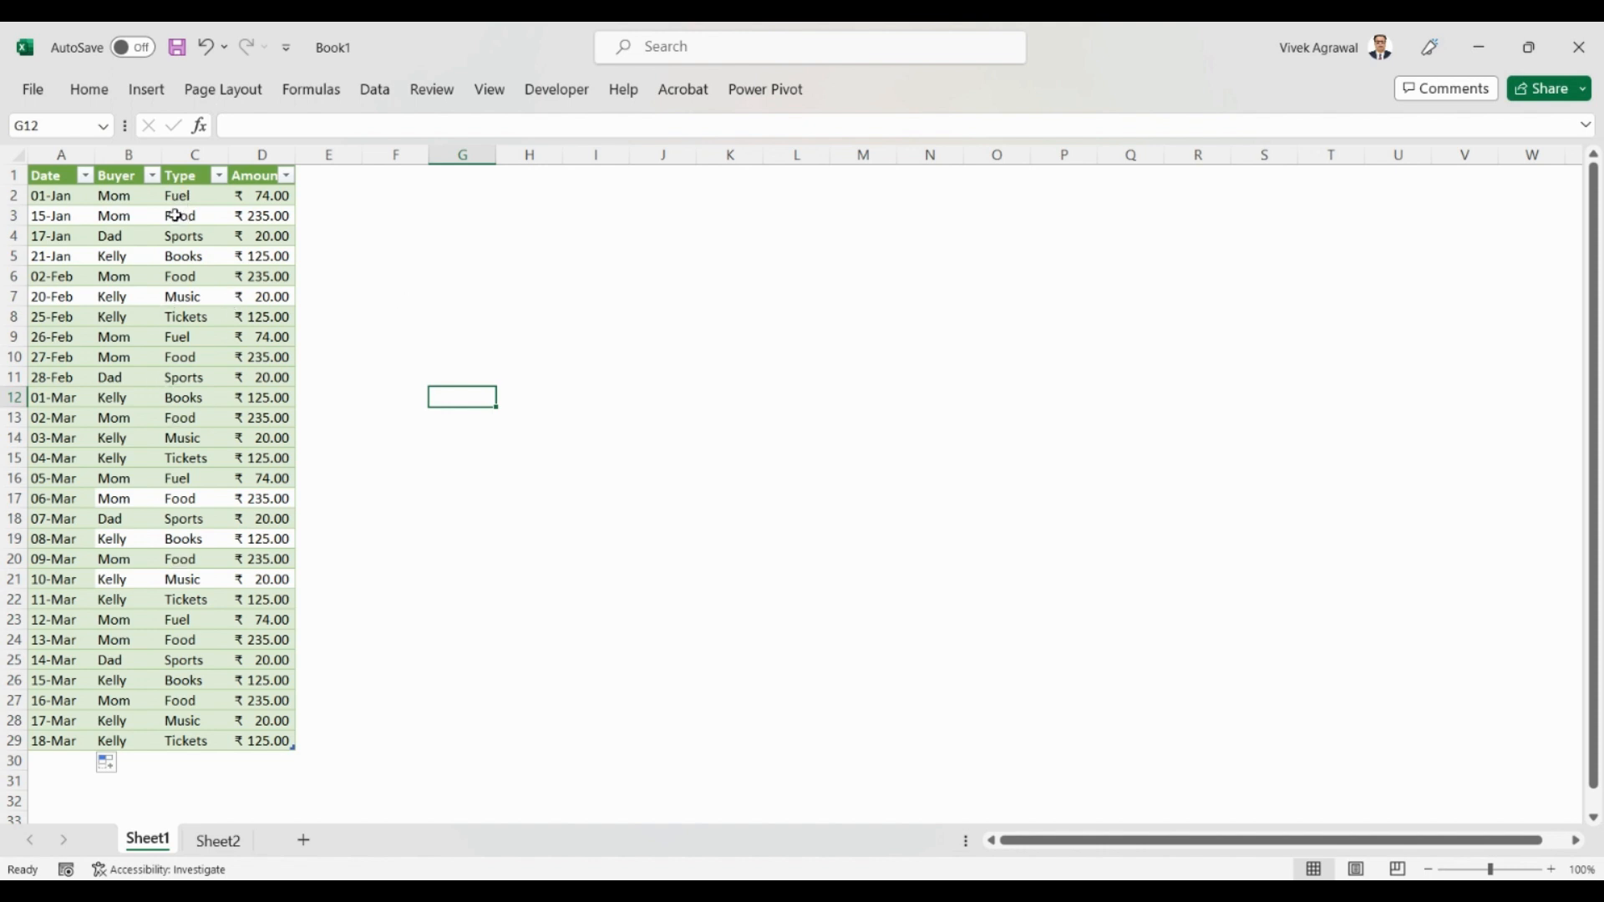
click(142, 201)
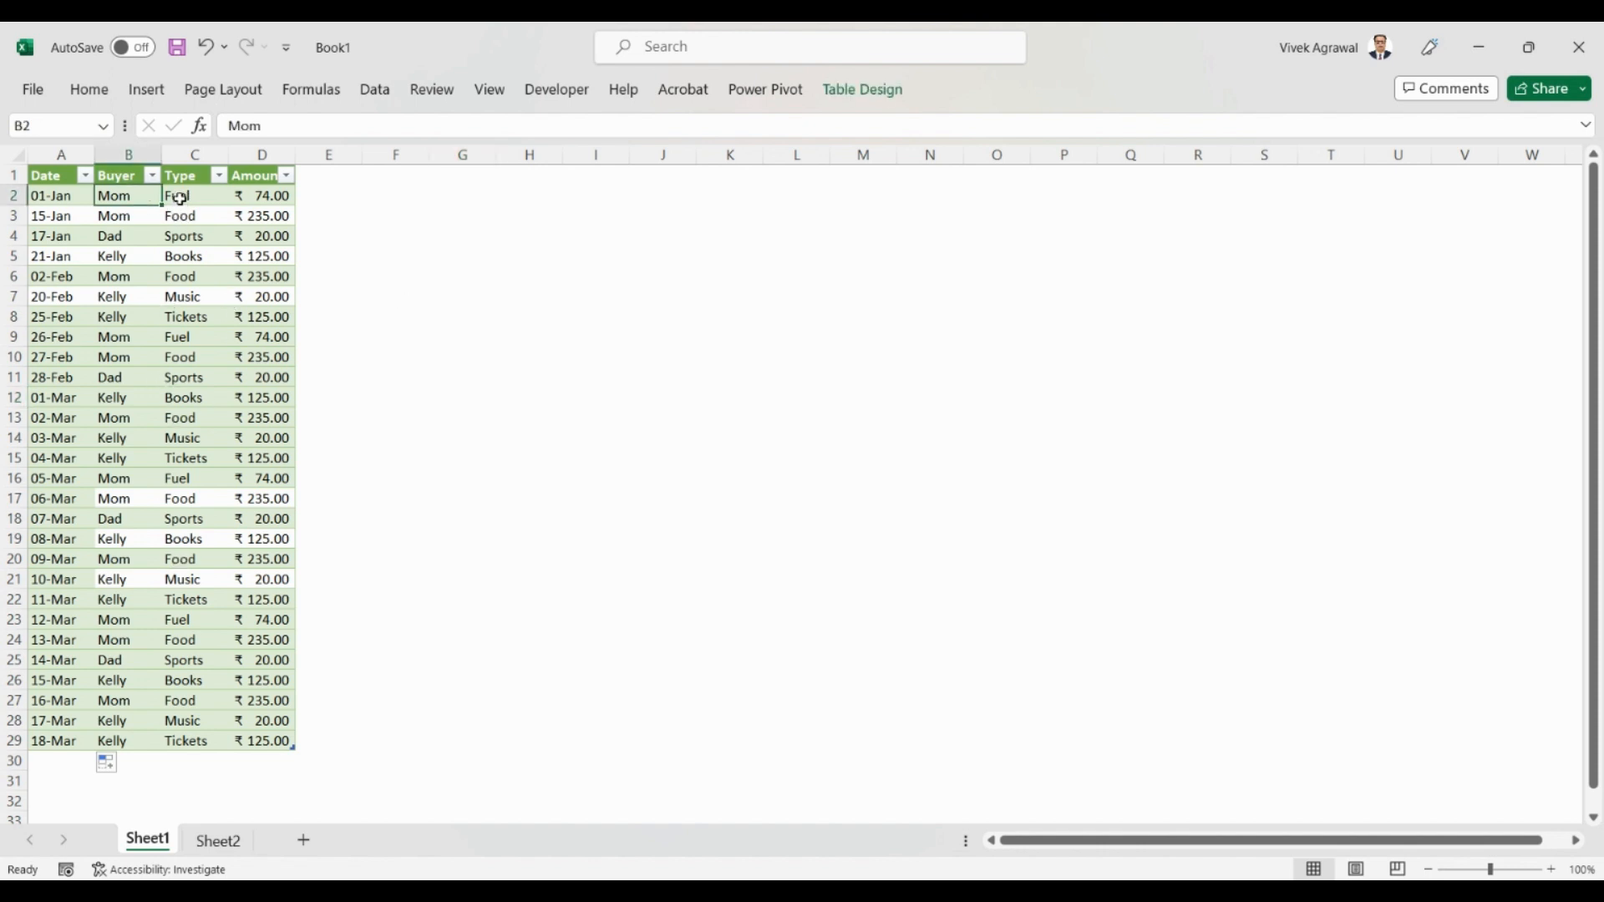
click(283, 196)
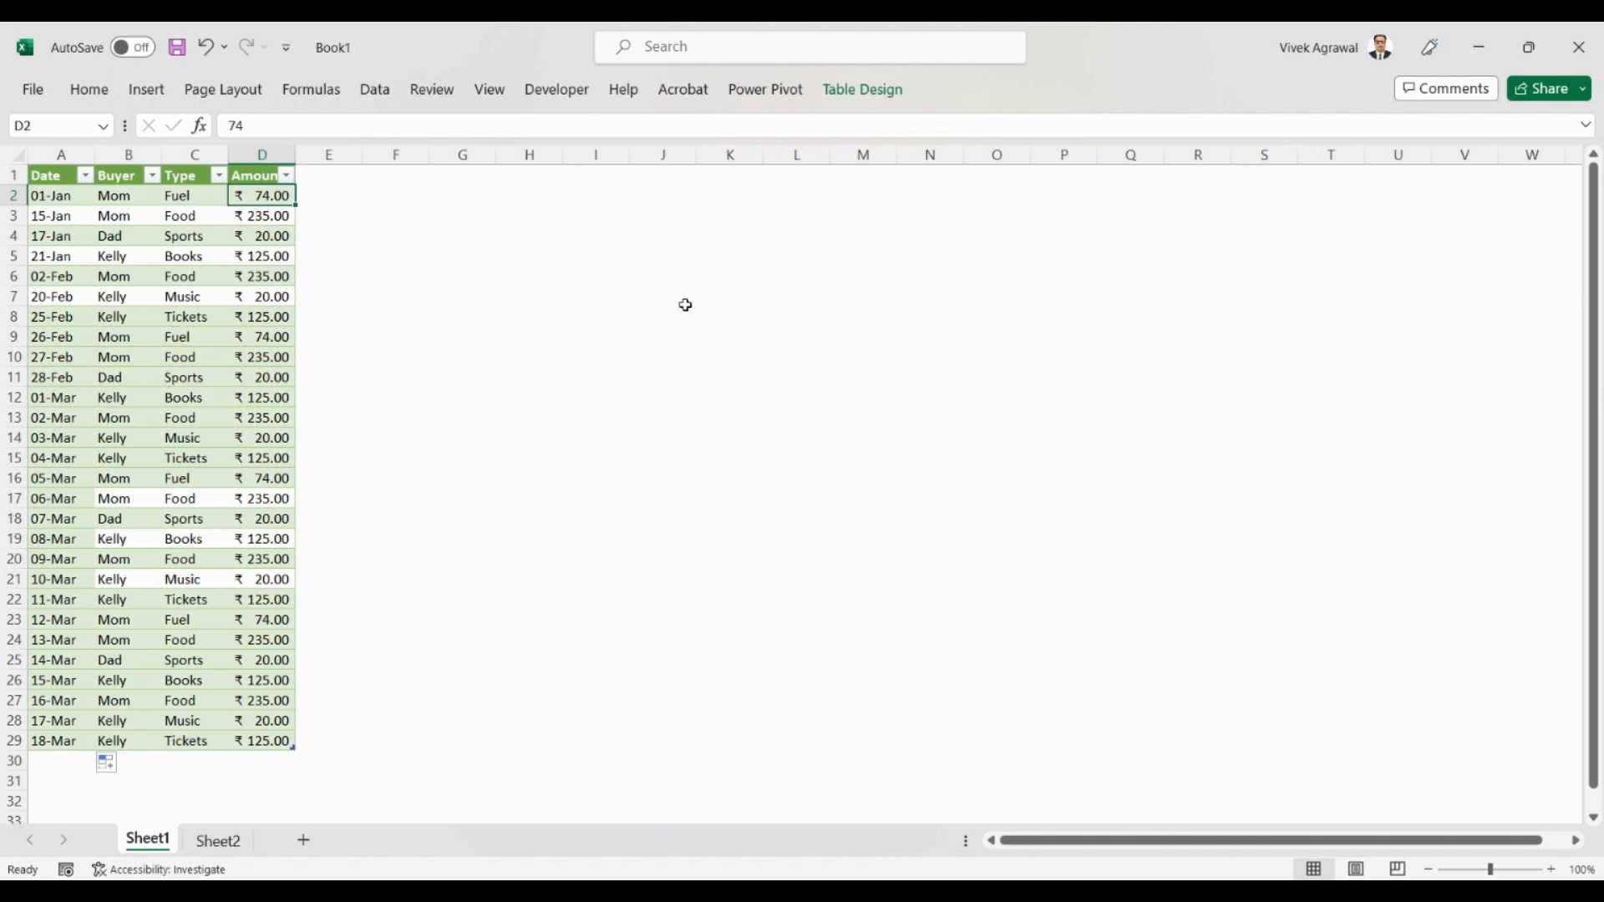
- List the table's three buyers in cells G5 to G7: Mom, Dad and the third buyer's first name
click(445, 258)
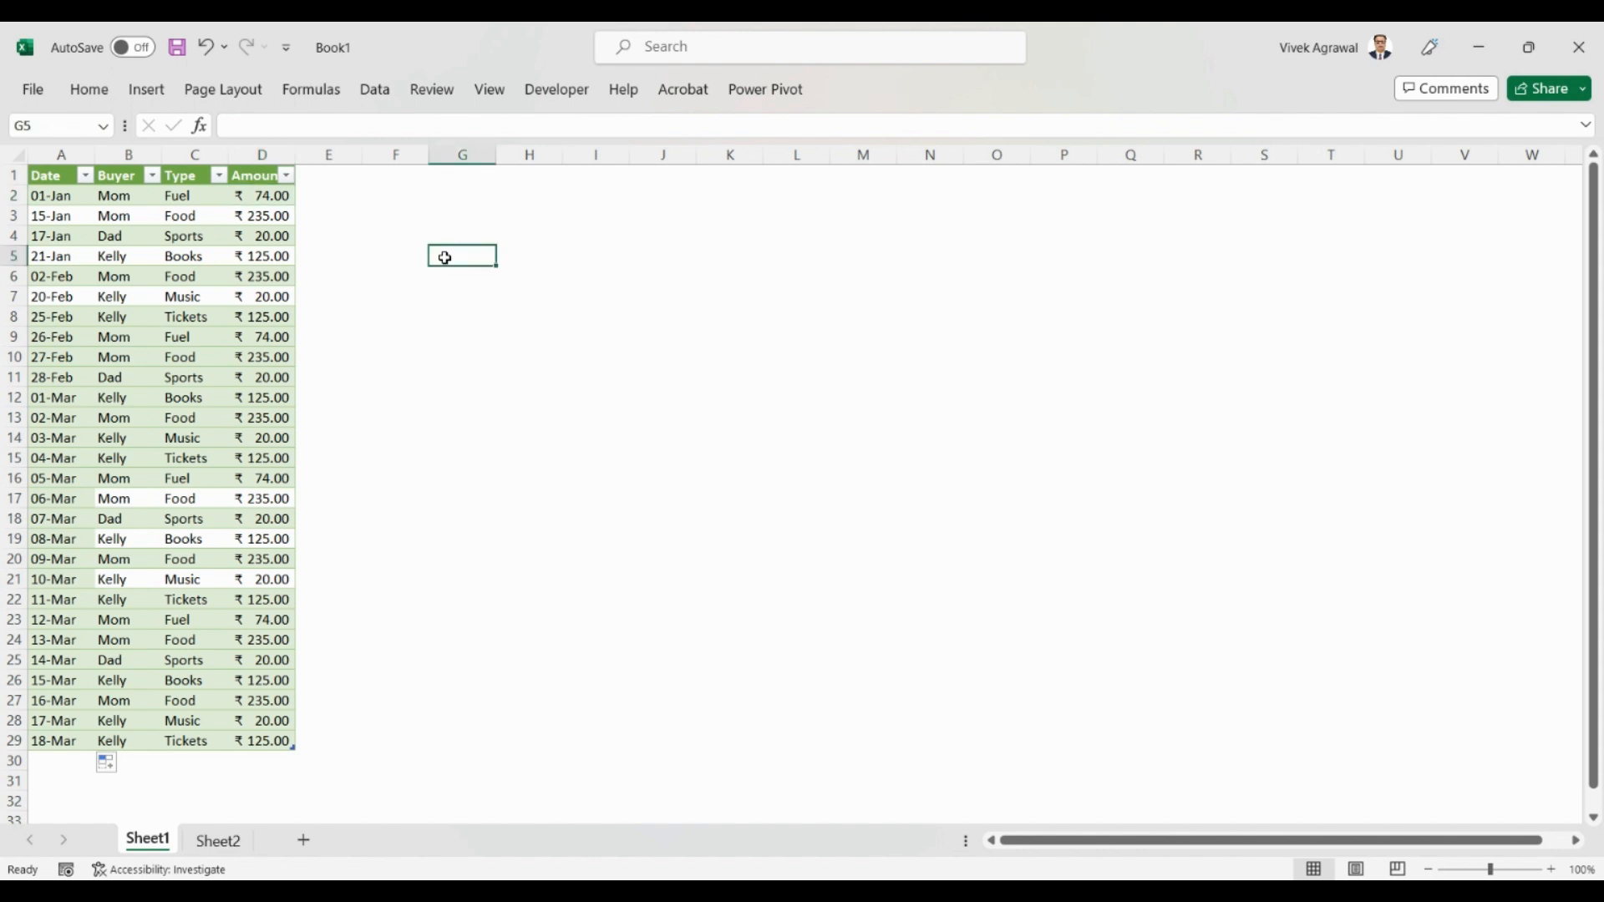
text(Mon)
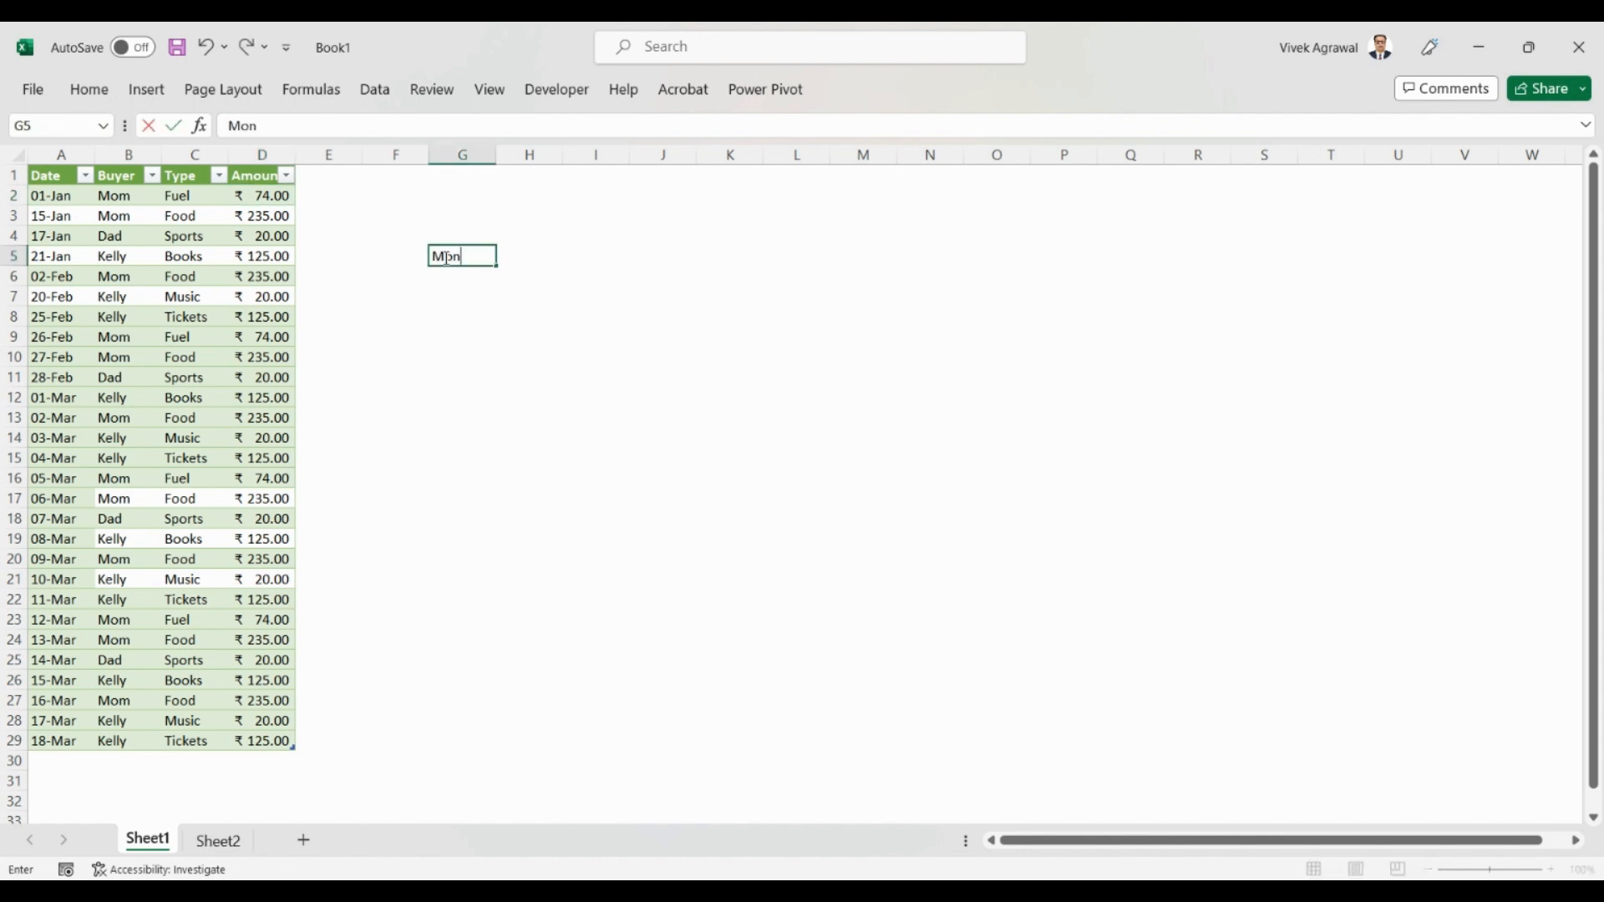
key(BackSpace)
text(m)
key(Tab)
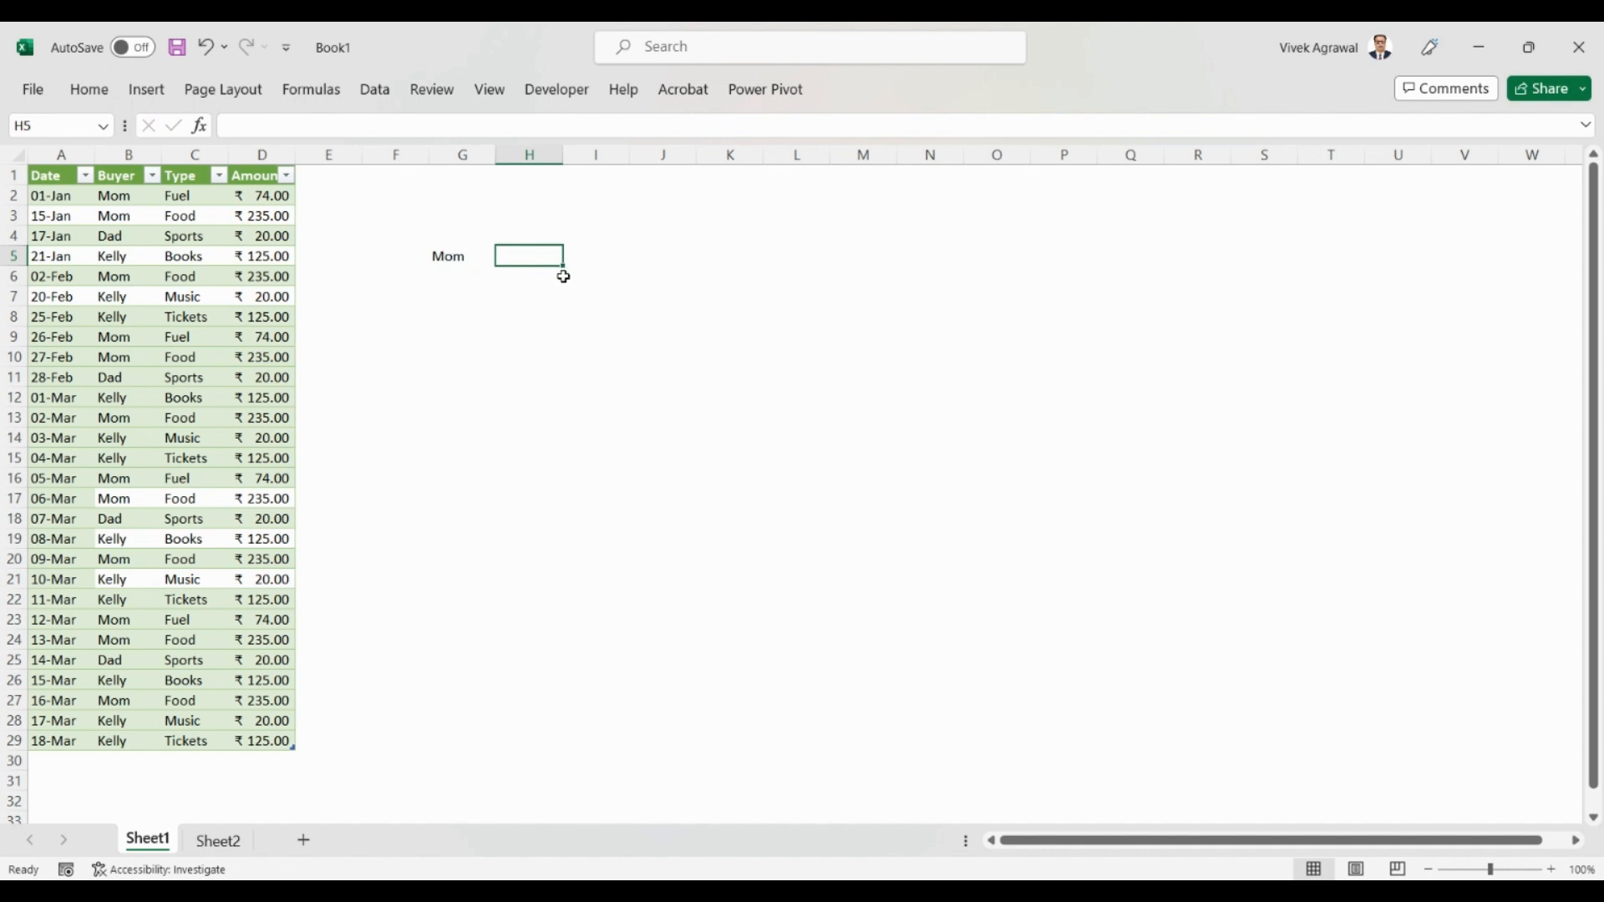
click(445, 276)
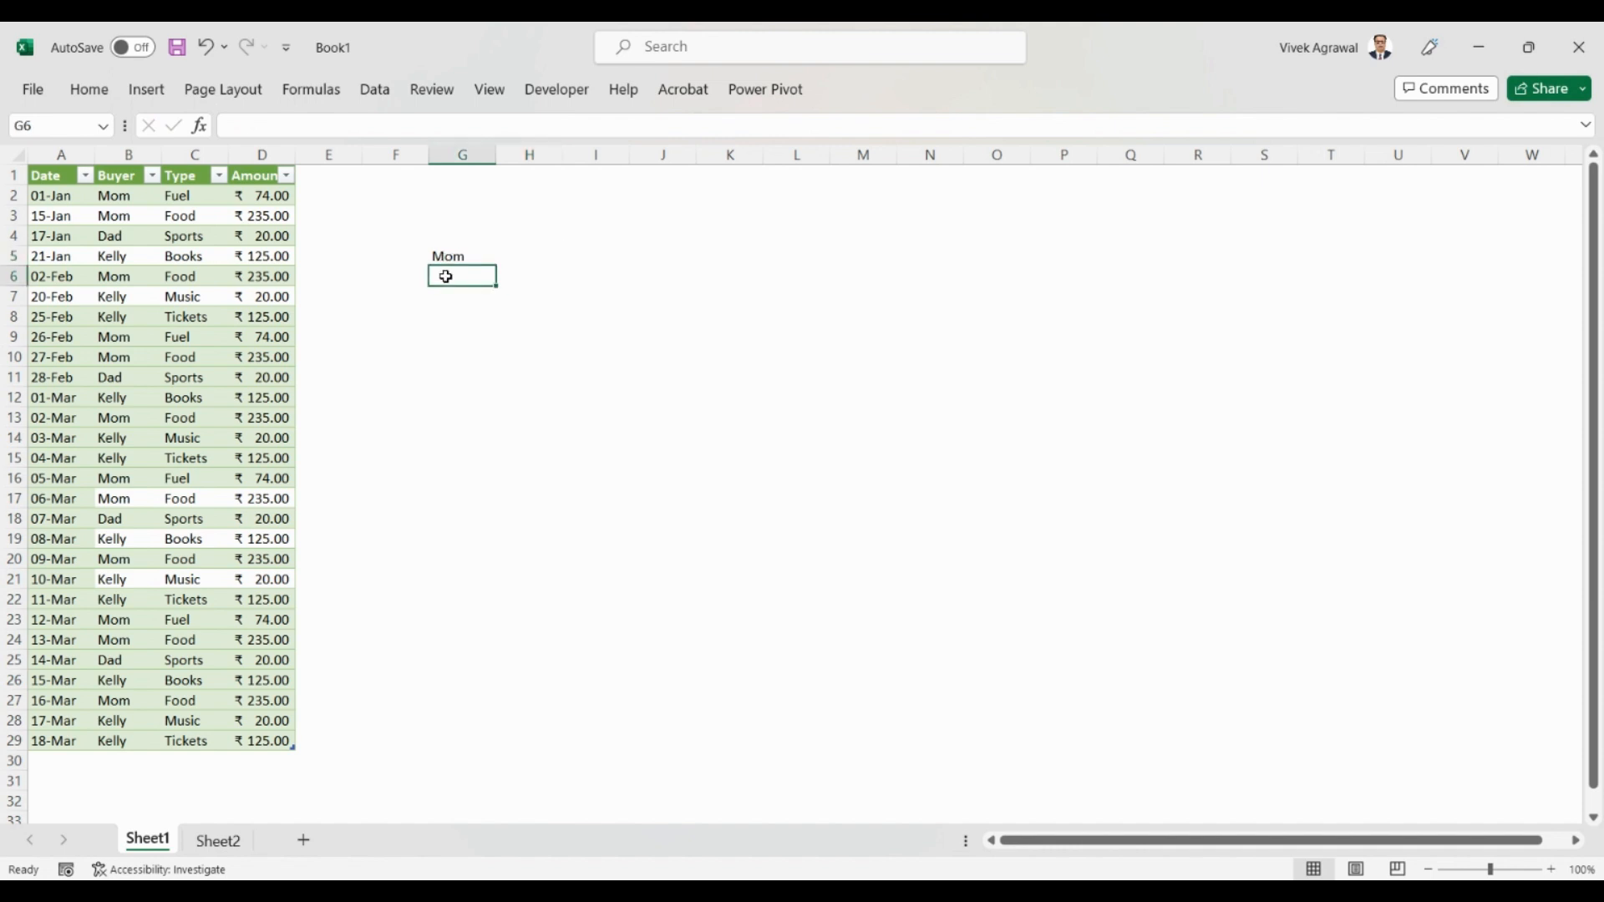
text(Dad)
key(Return)
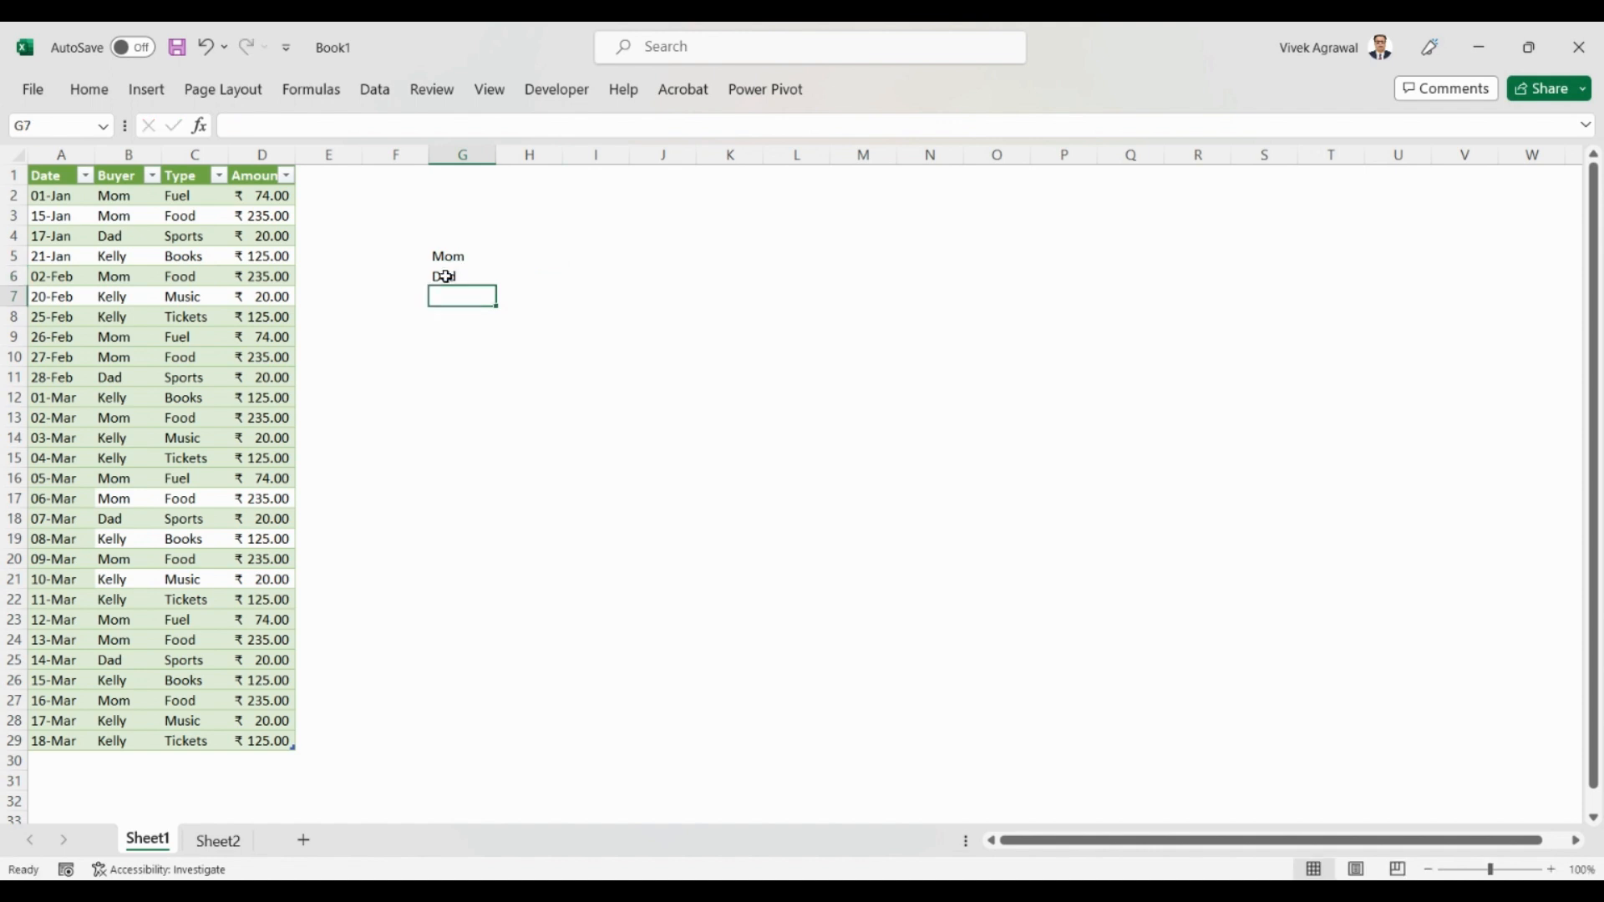
text(Kelly)
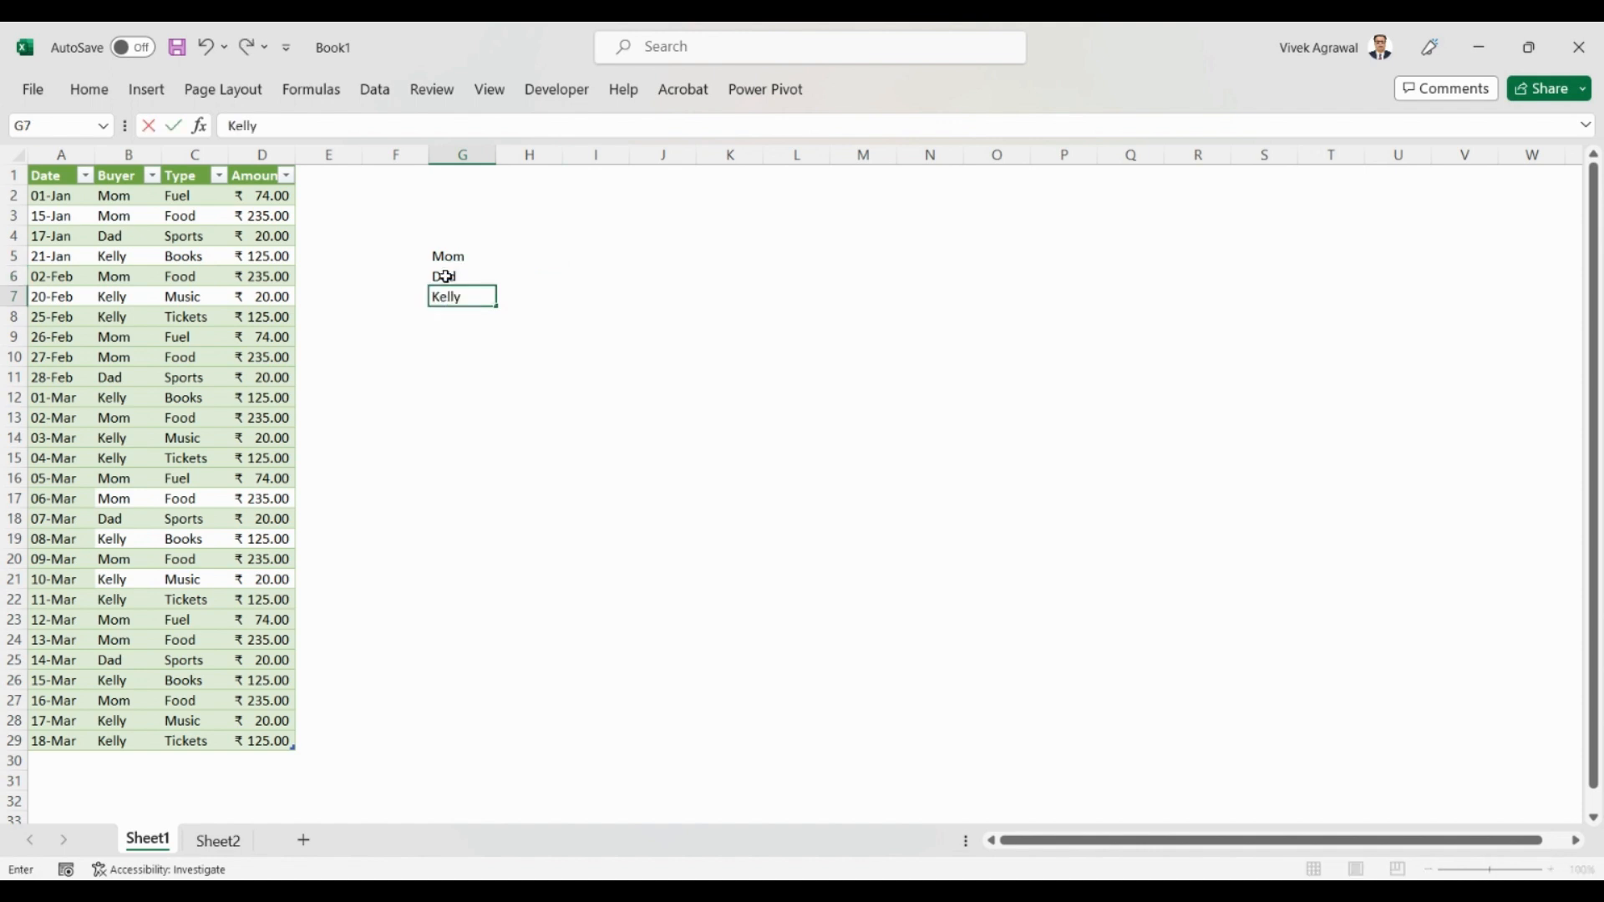
key(Return)
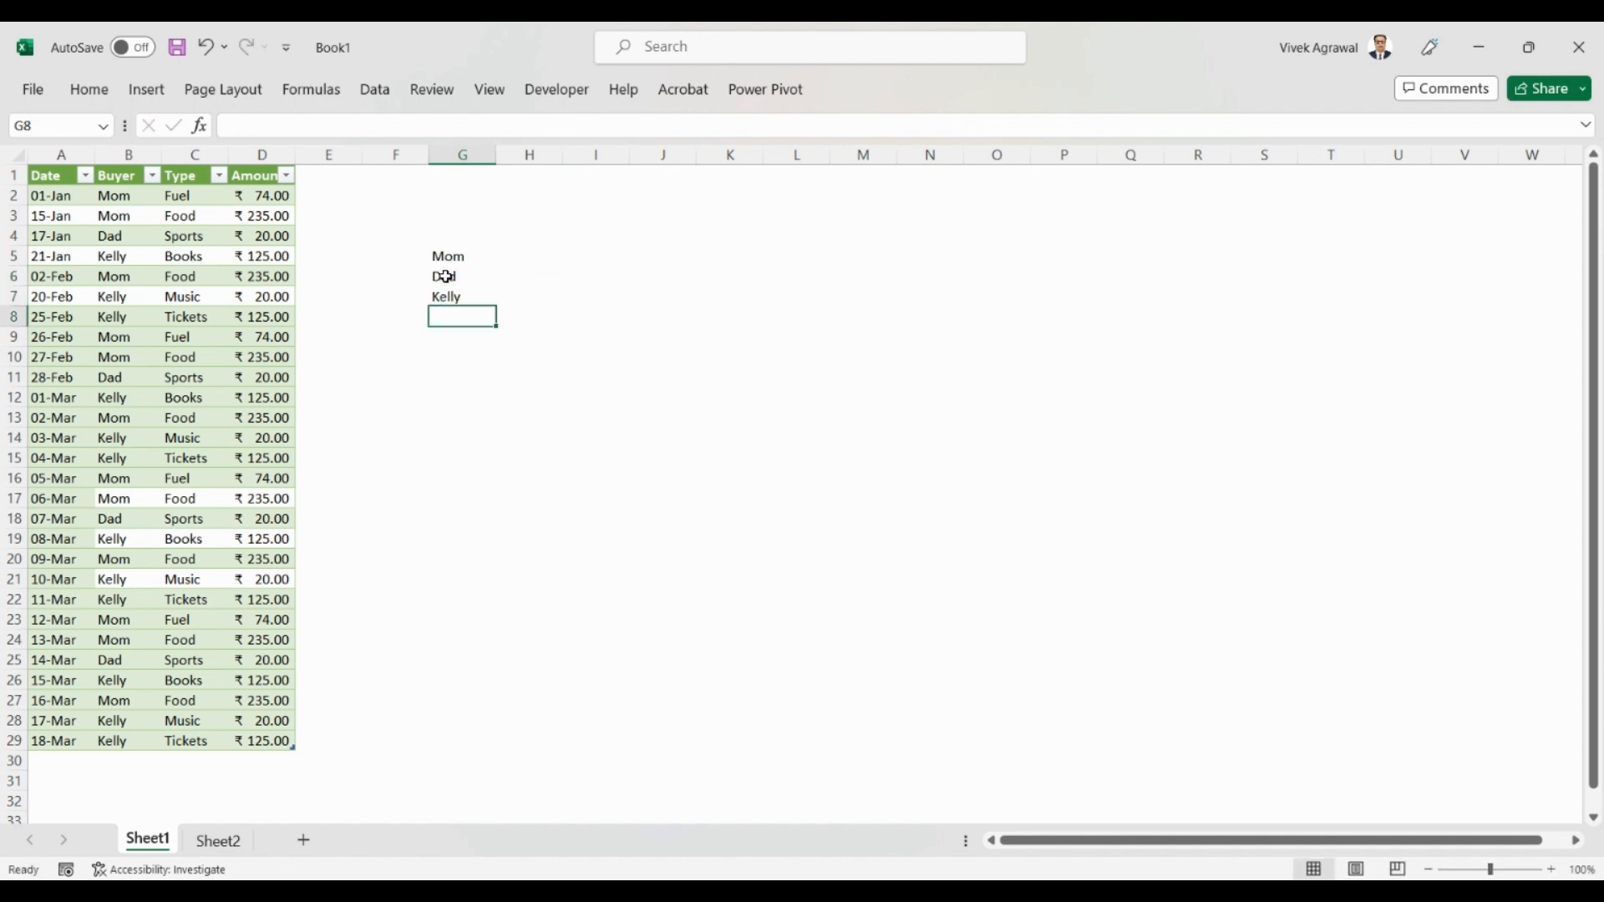
- Filter the Buyer column to Dad only and select his amounts to get their sum
click(151, 177)
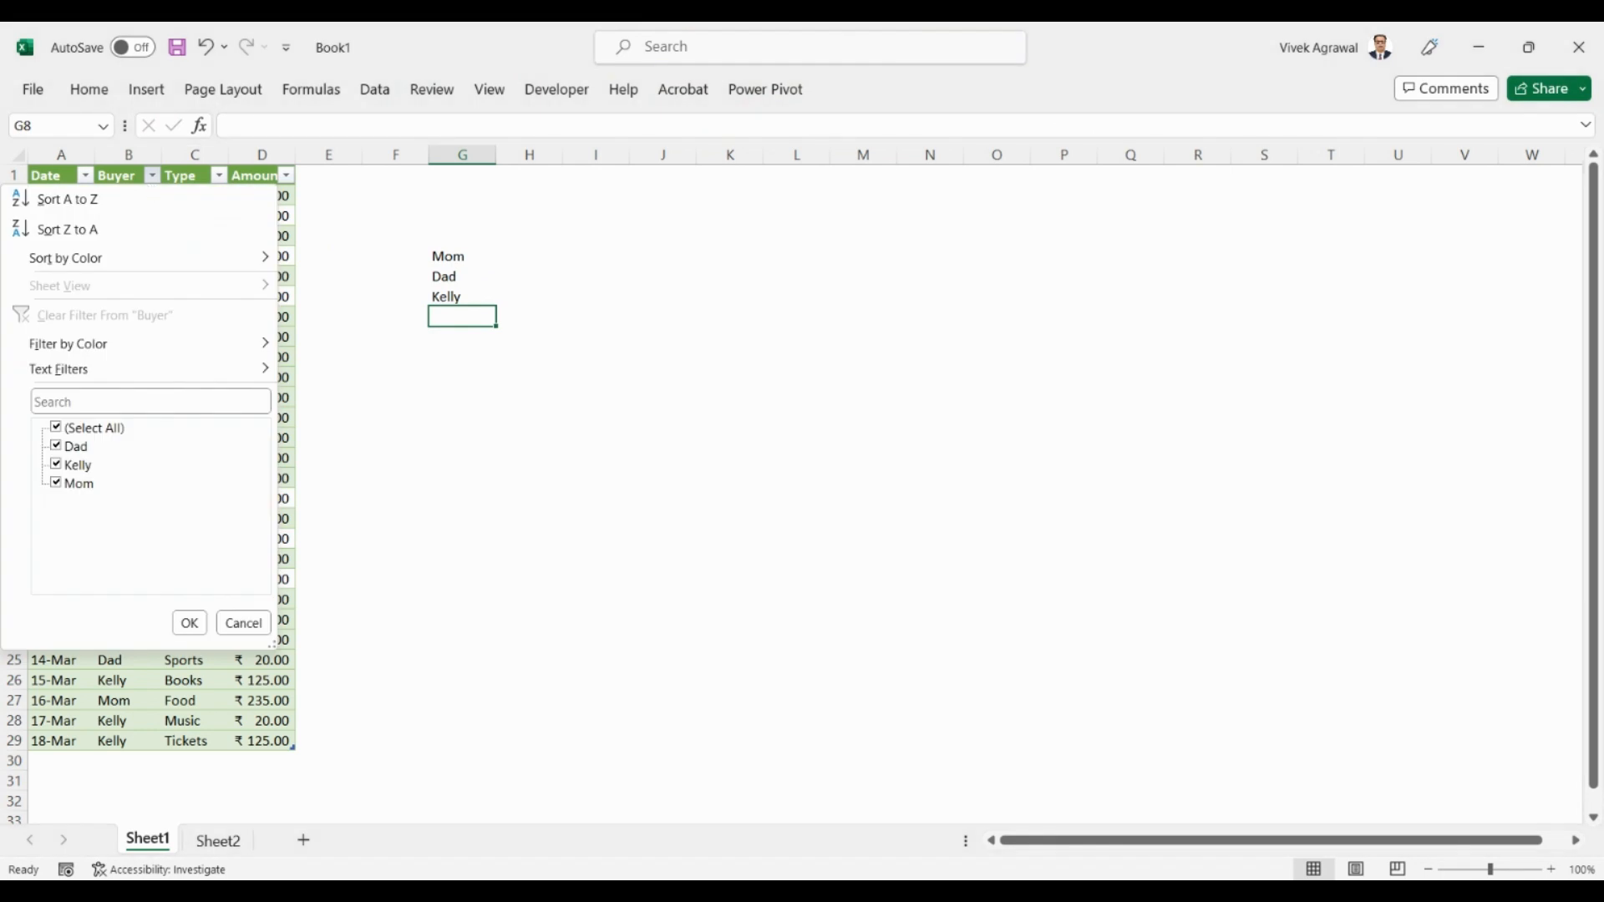
click(56, 427)
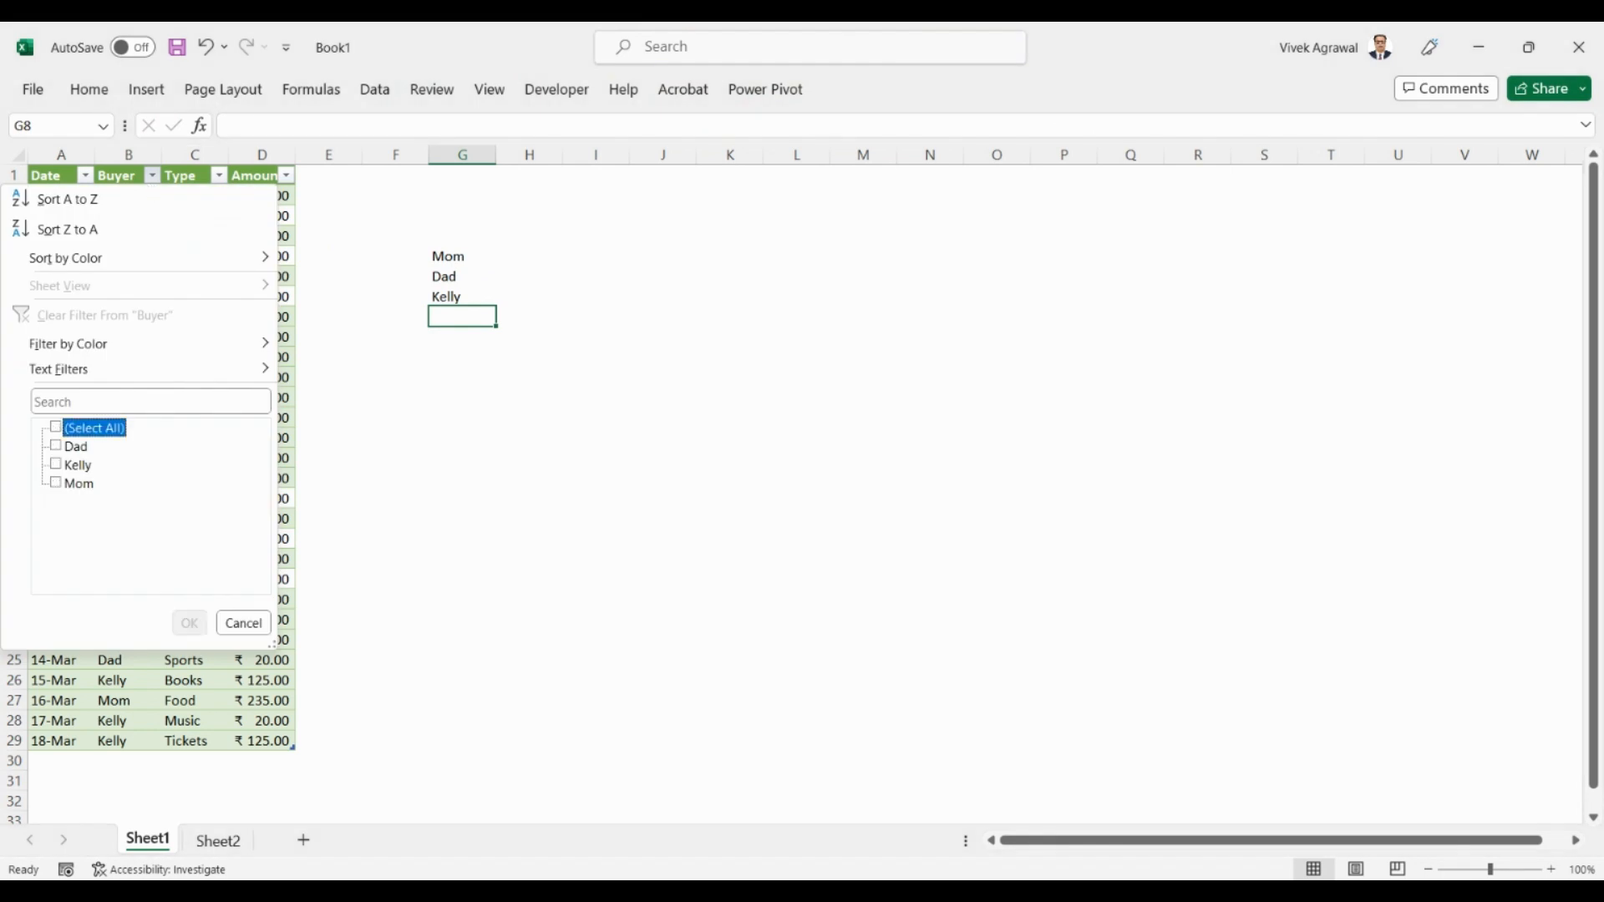
click(56, 446)
click(190, 623)
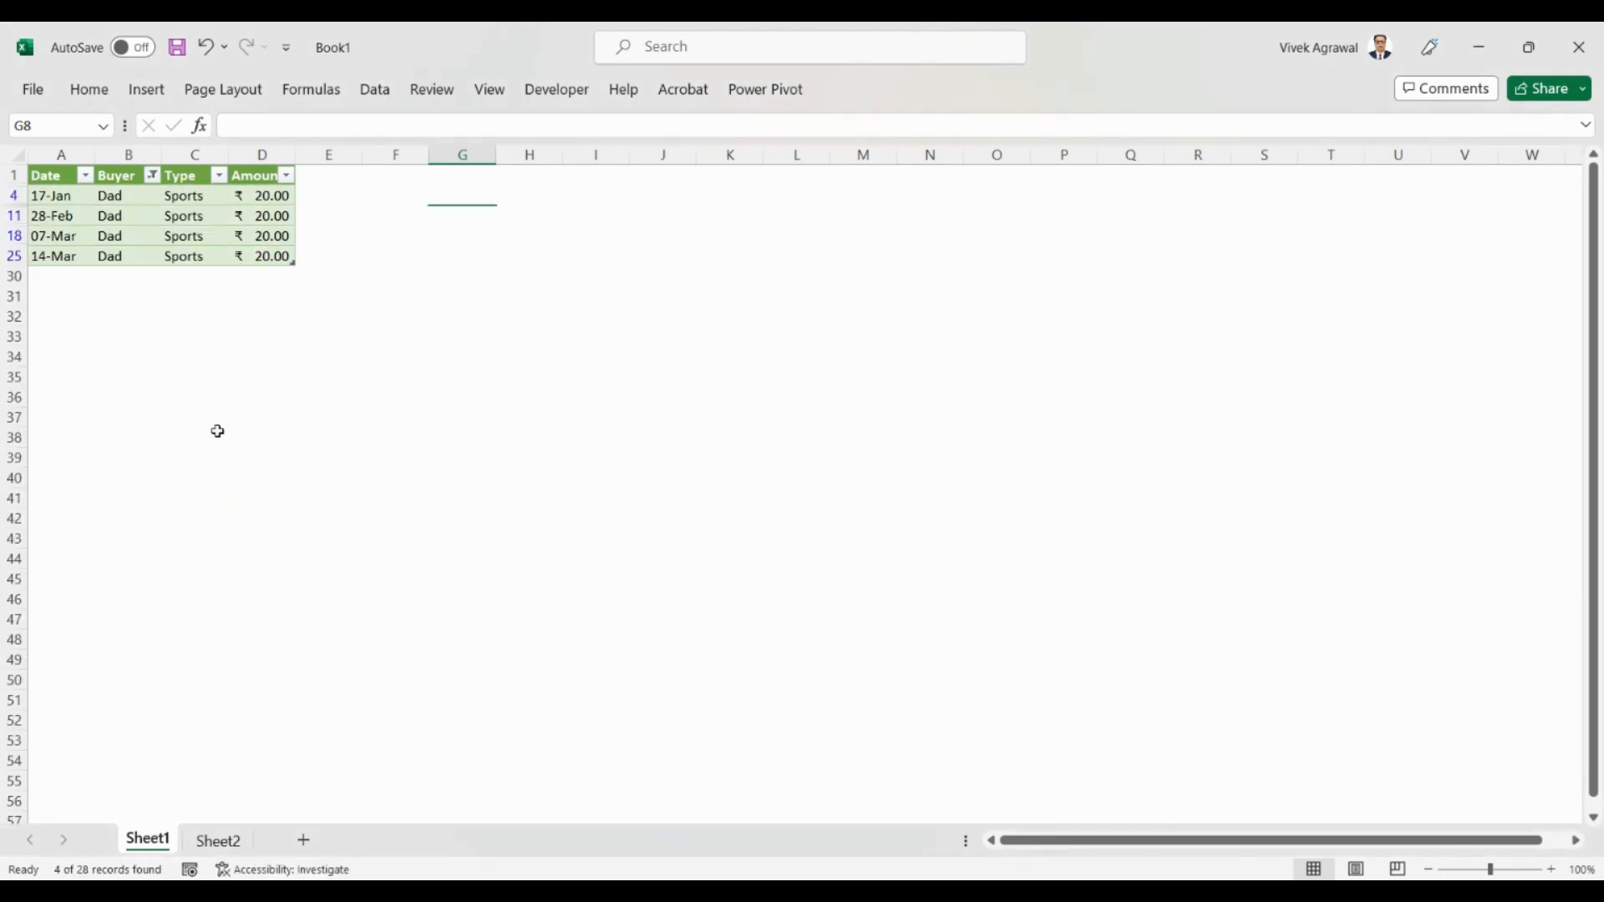
click(264, 197)
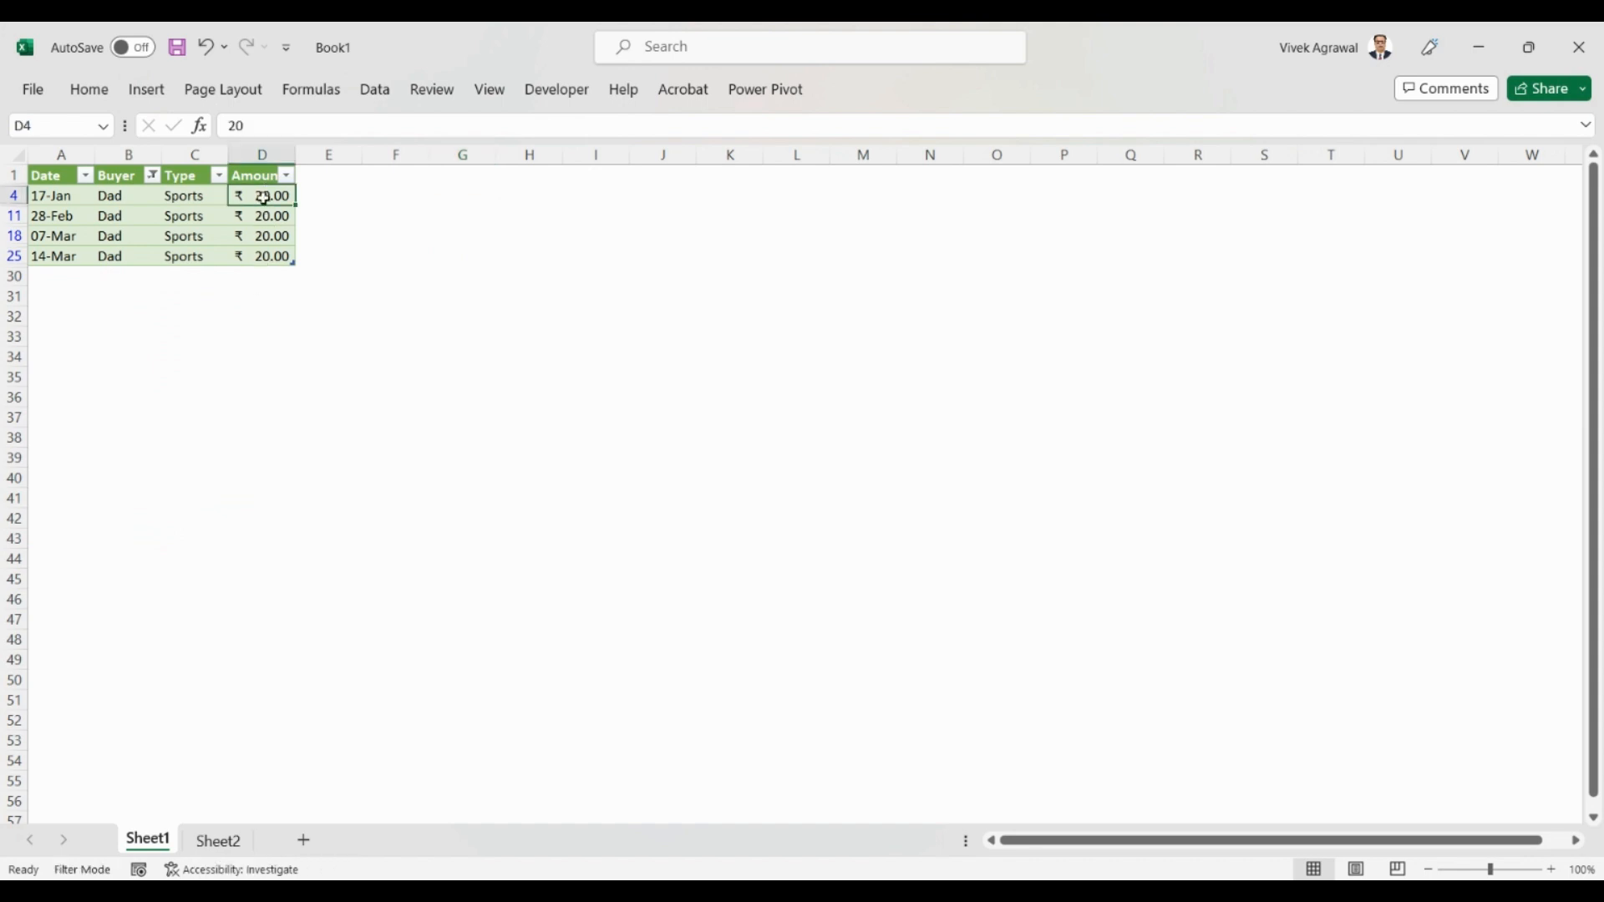
drag(264, 198, 263, 259)
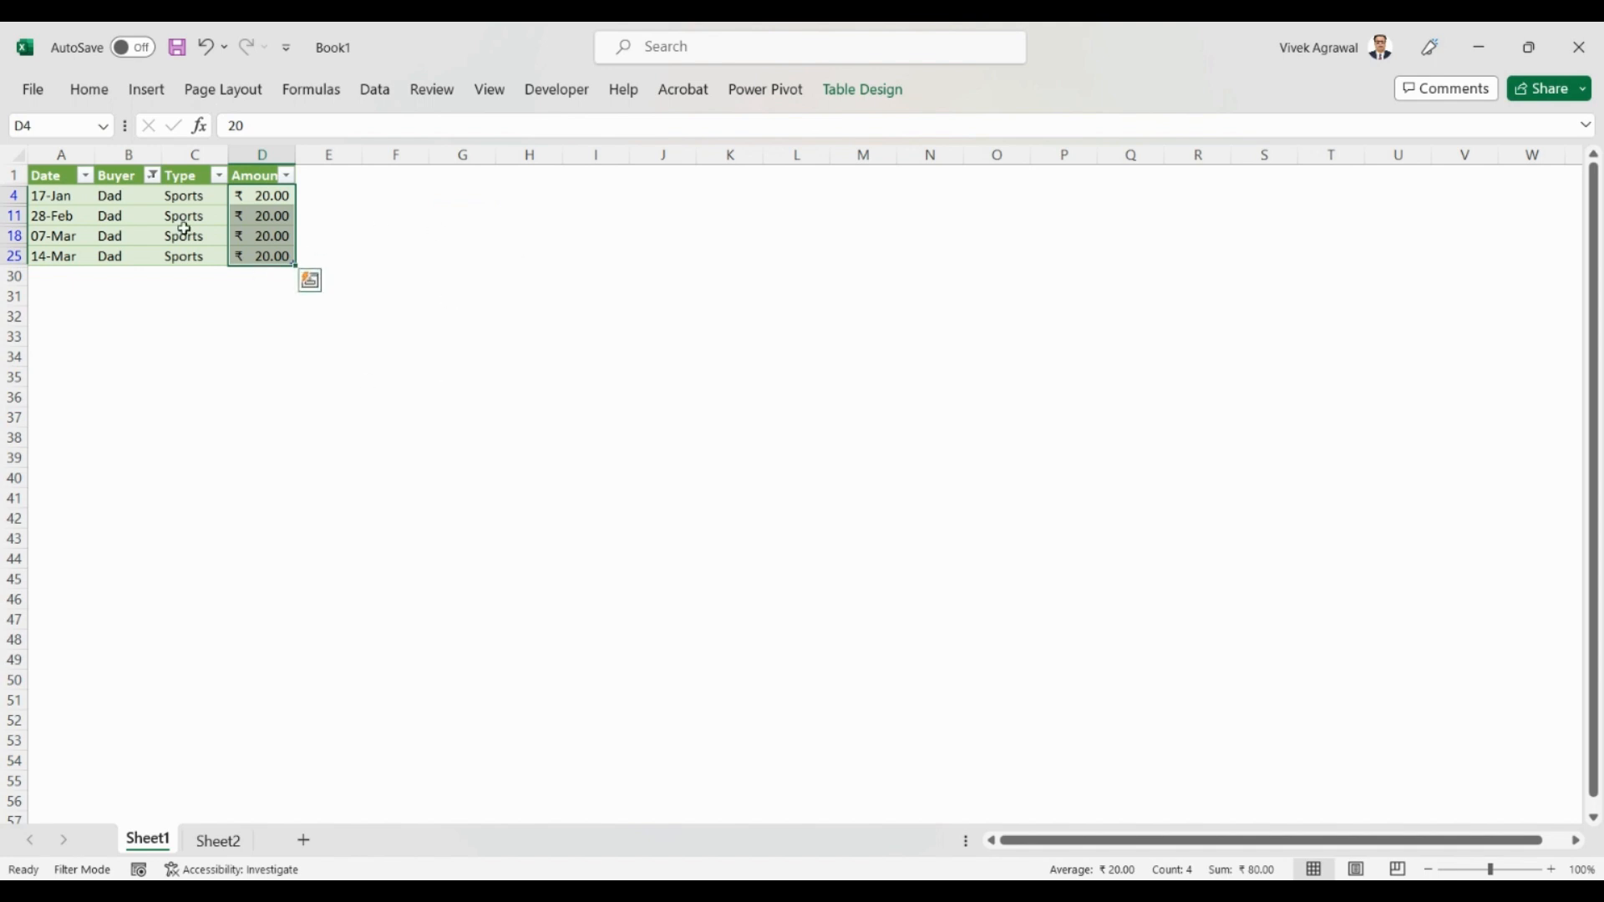
- Show all buyers again and enter 80 as Dad's total in cell H6
click(154, 179)
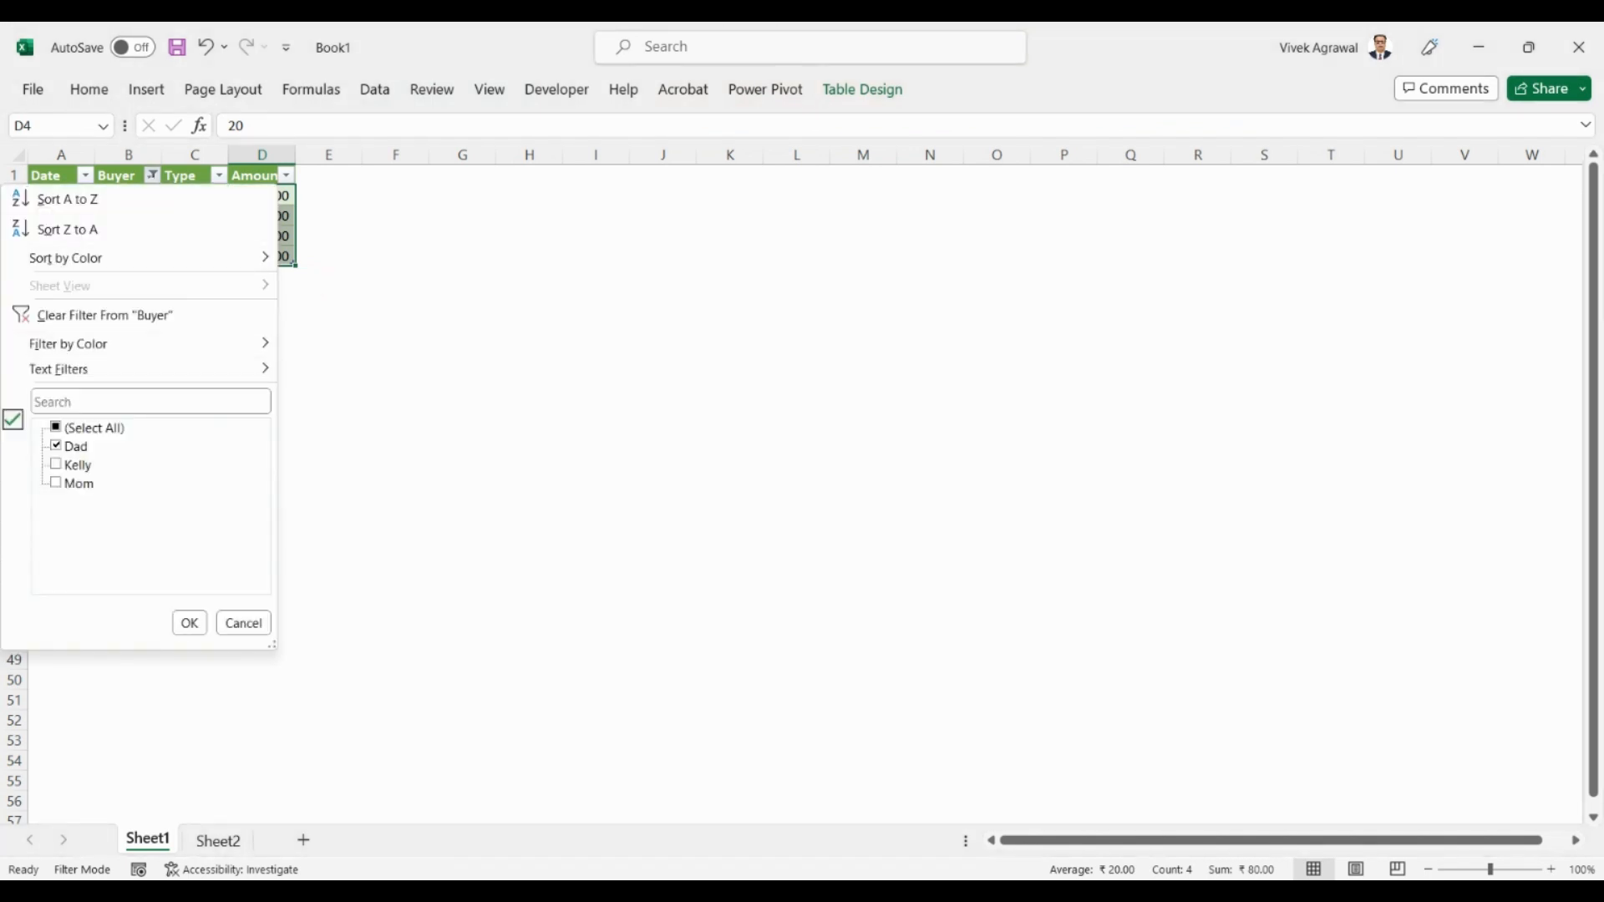
click(92, 428)
click(189, 622)
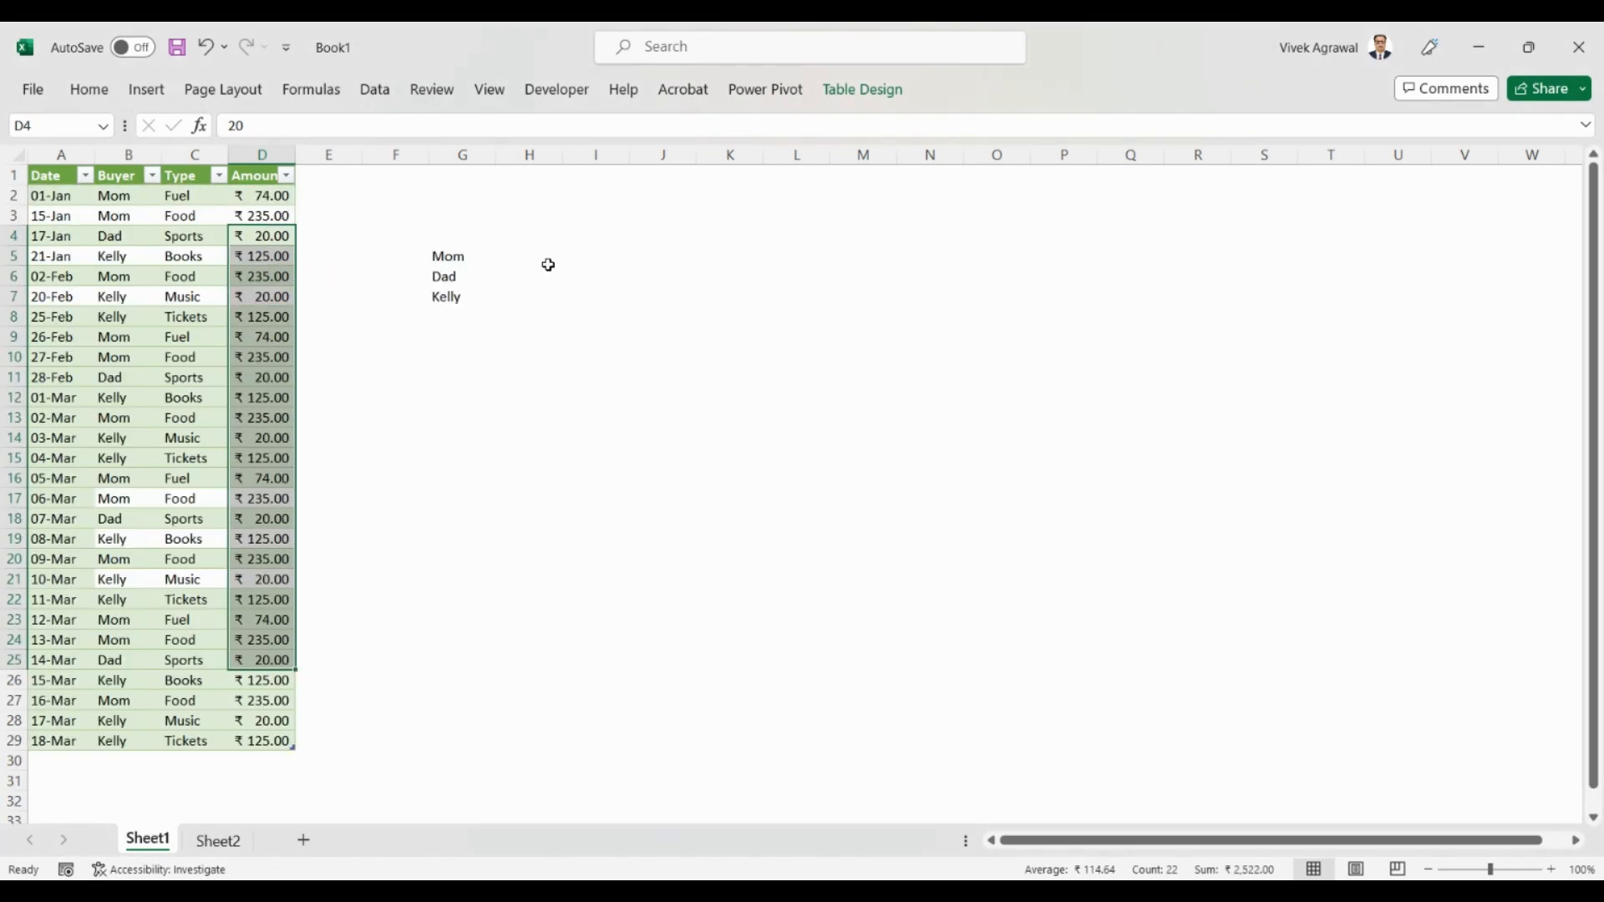
click(499, 277)
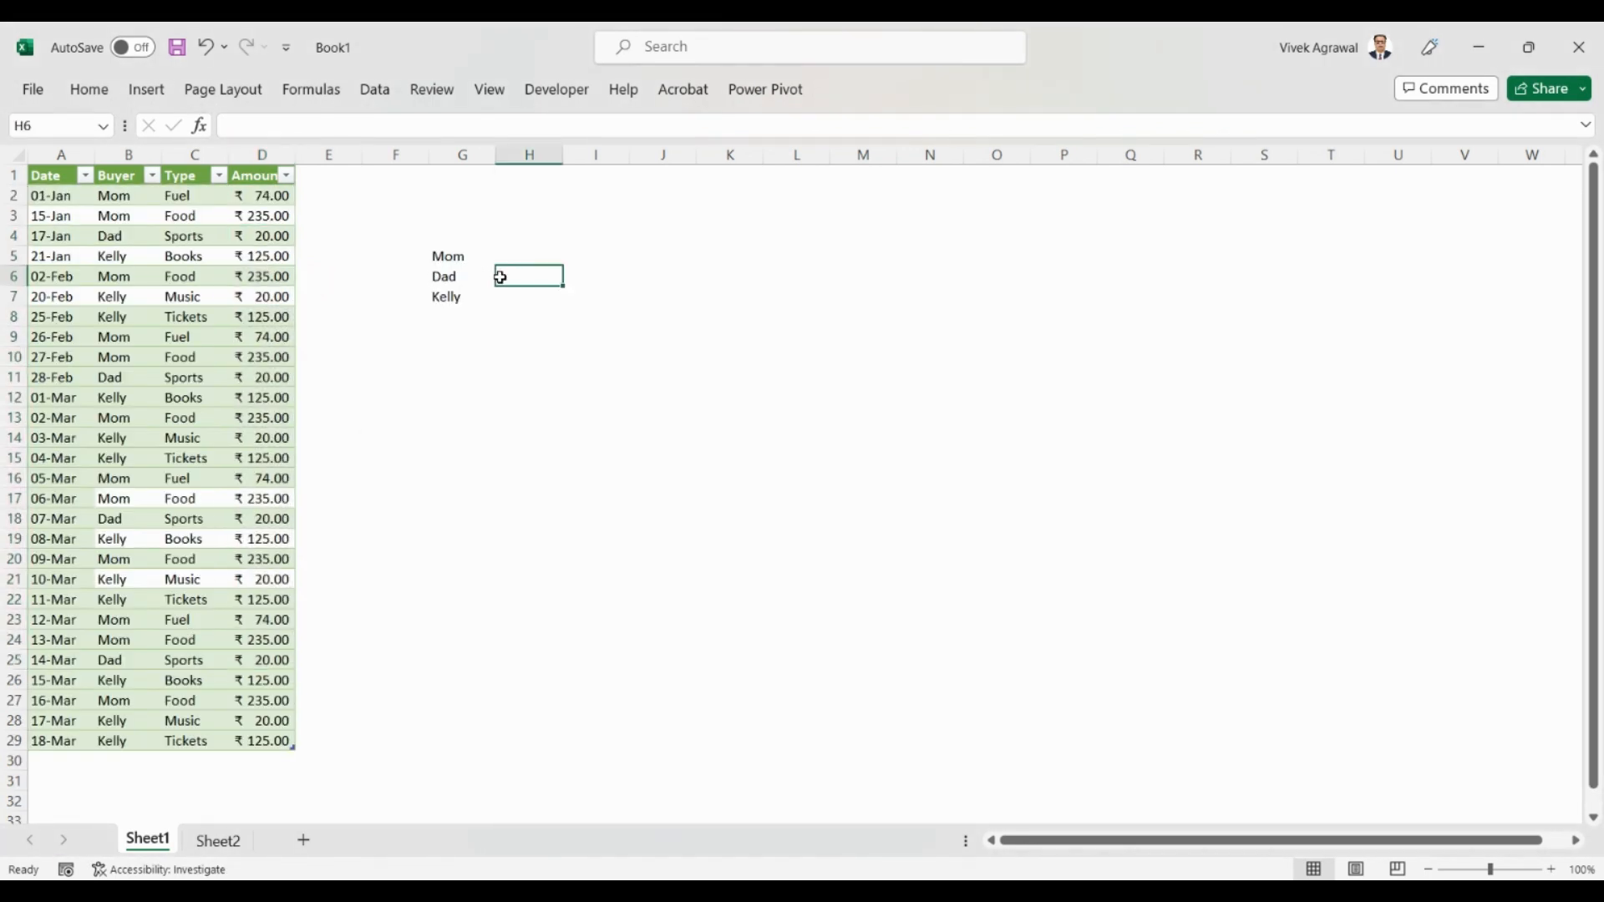
text(80)
key(Return)
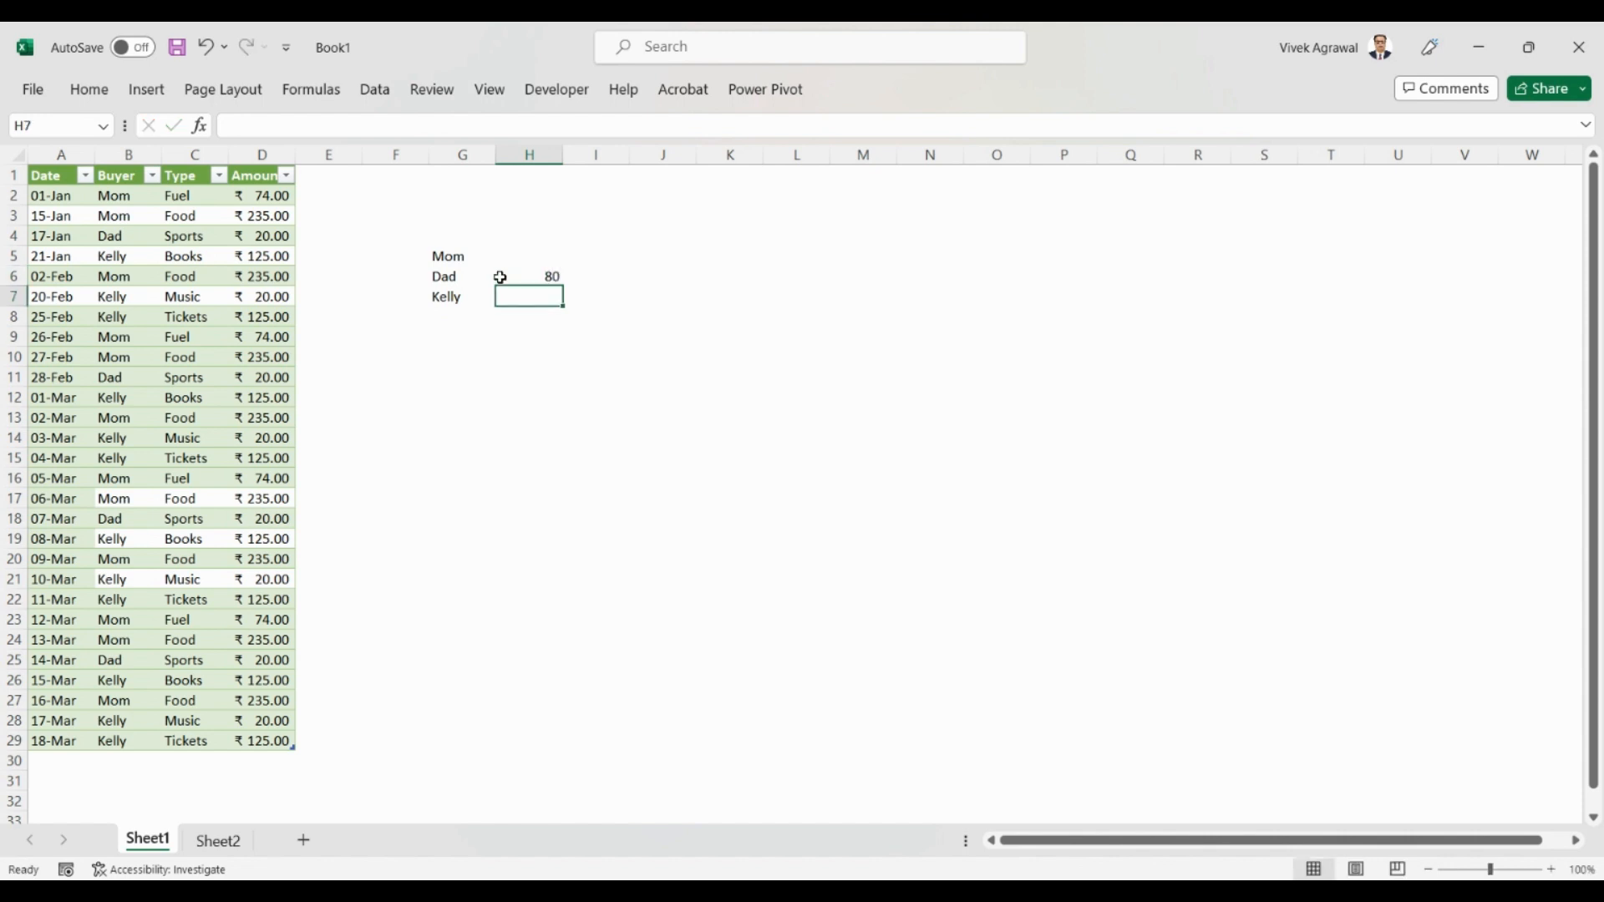
- Filter the Buyer column to Mom only and select her amounts to get their sum
click(151, 176)
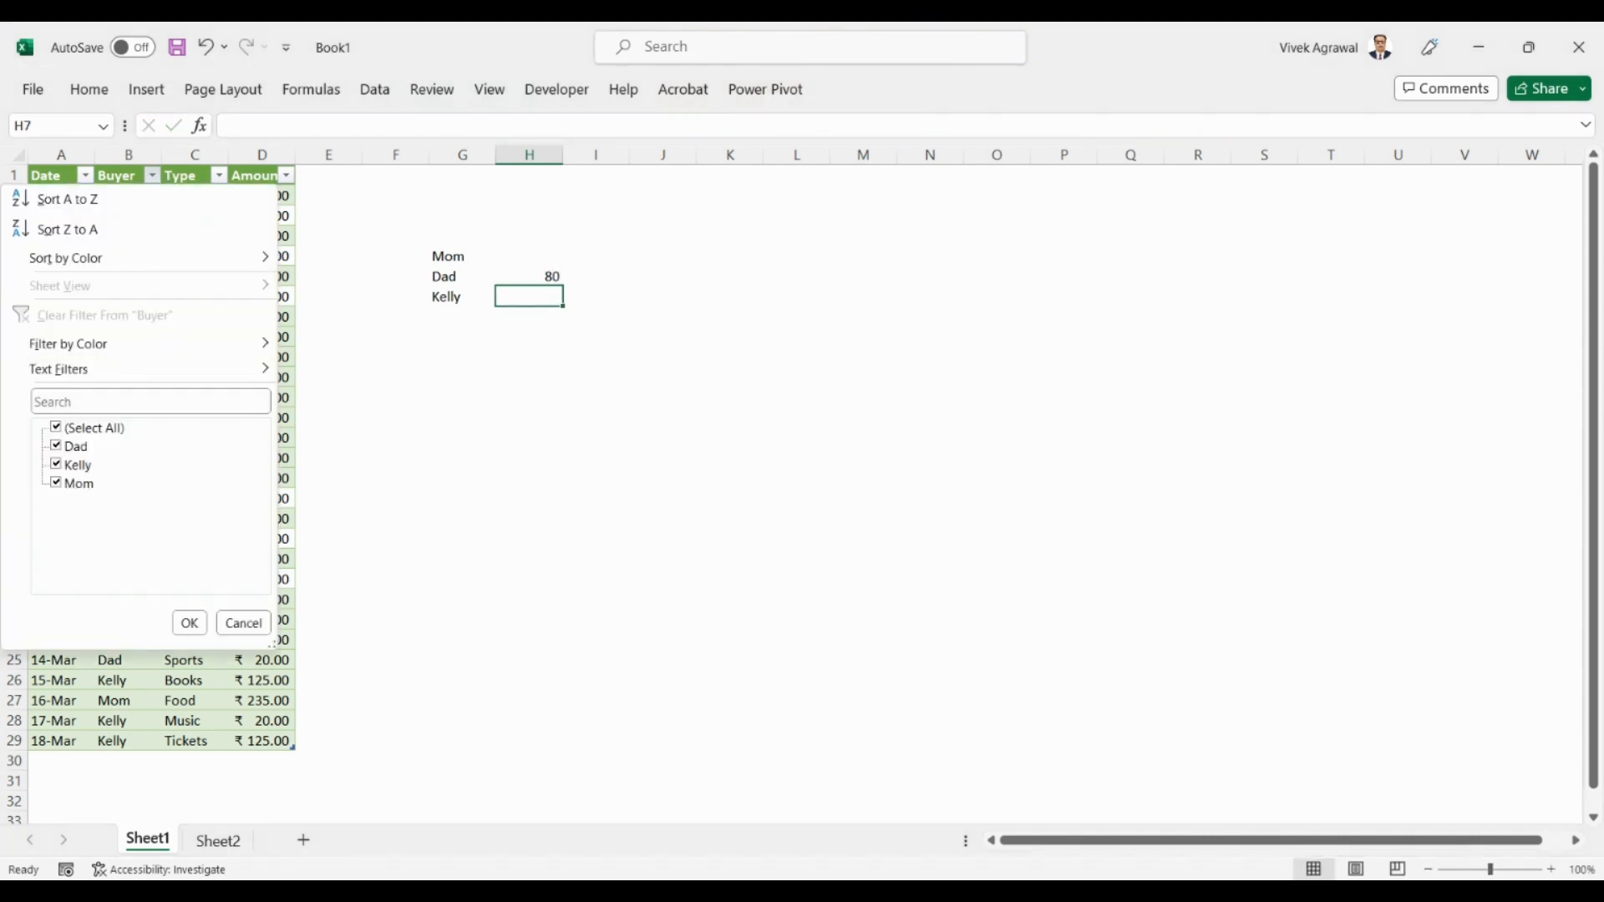
click(57, 428)
click(79, 483)
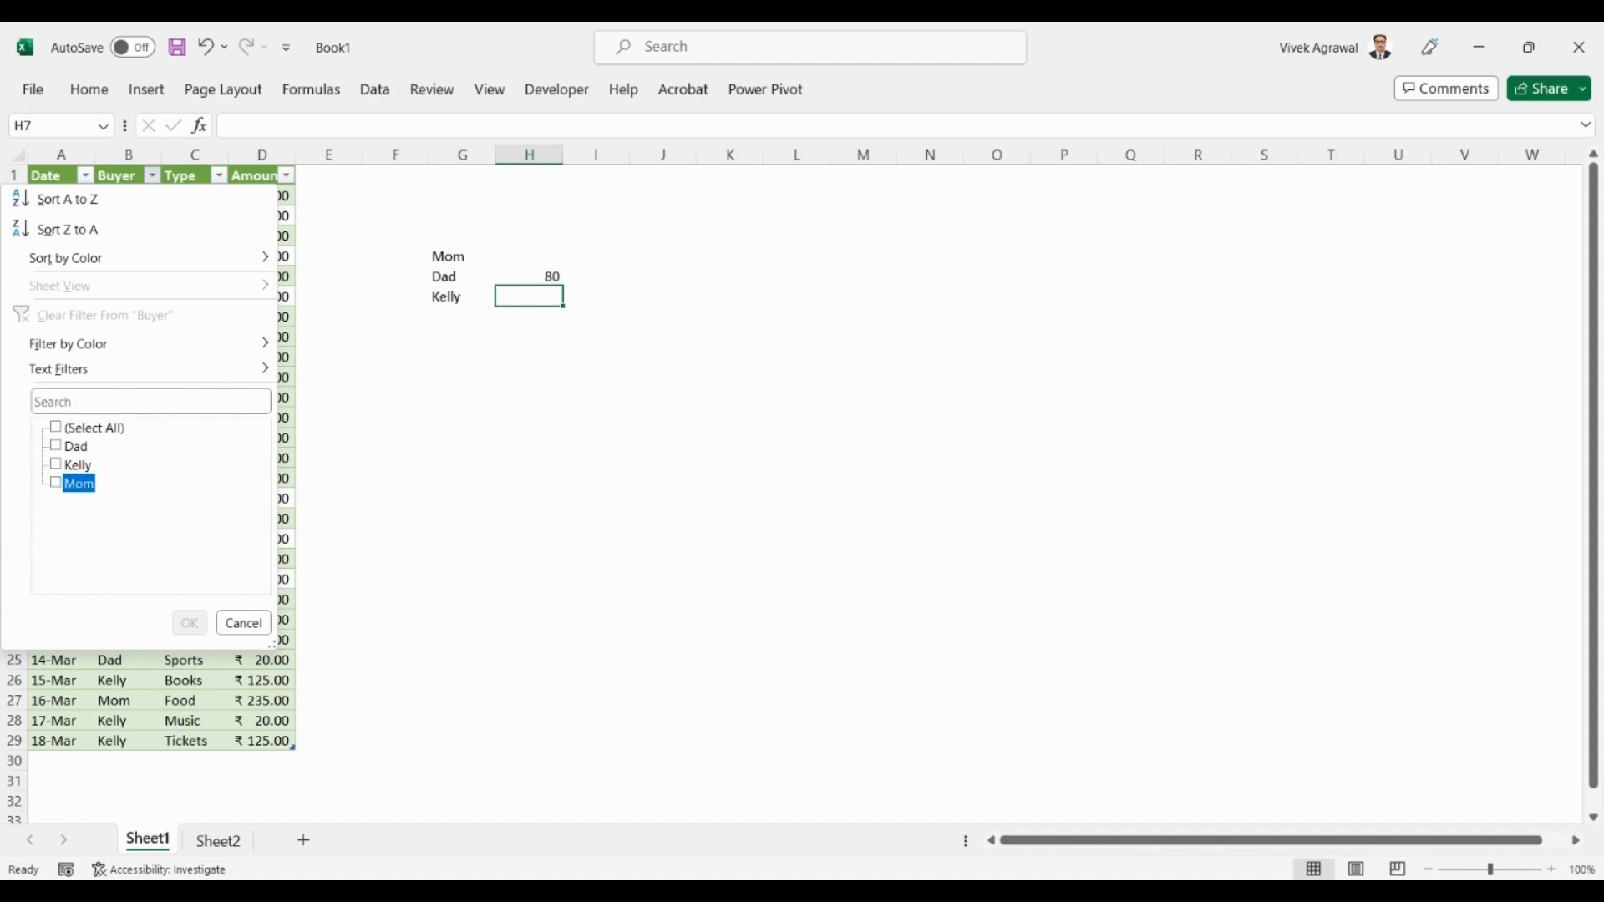
click(193, 623)
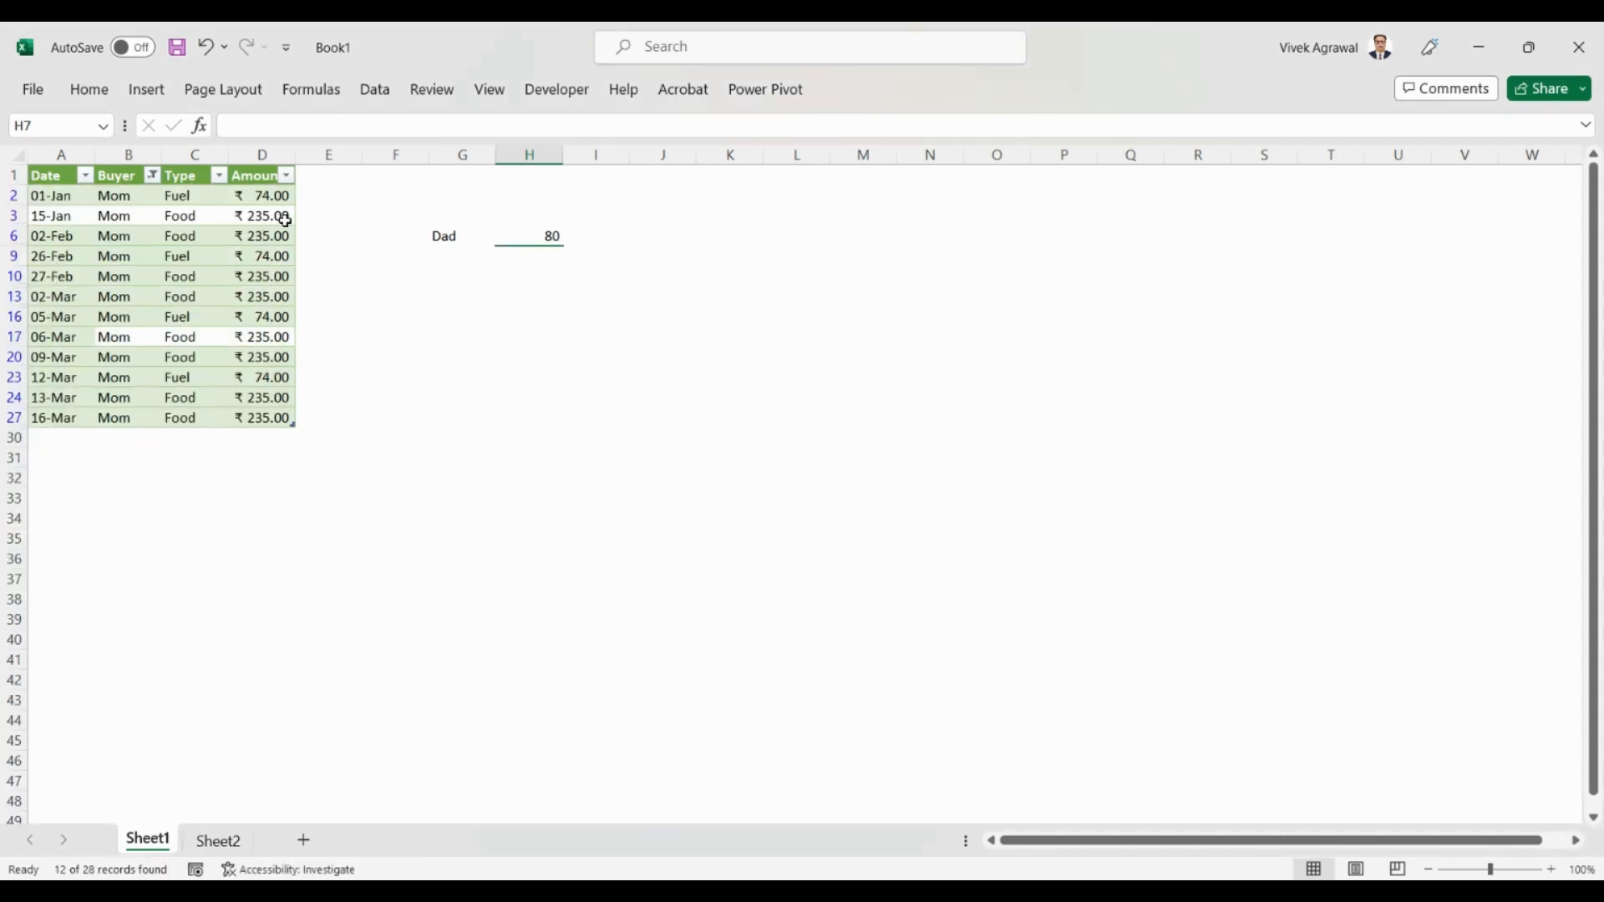
drag(276, 198, 269, 415)
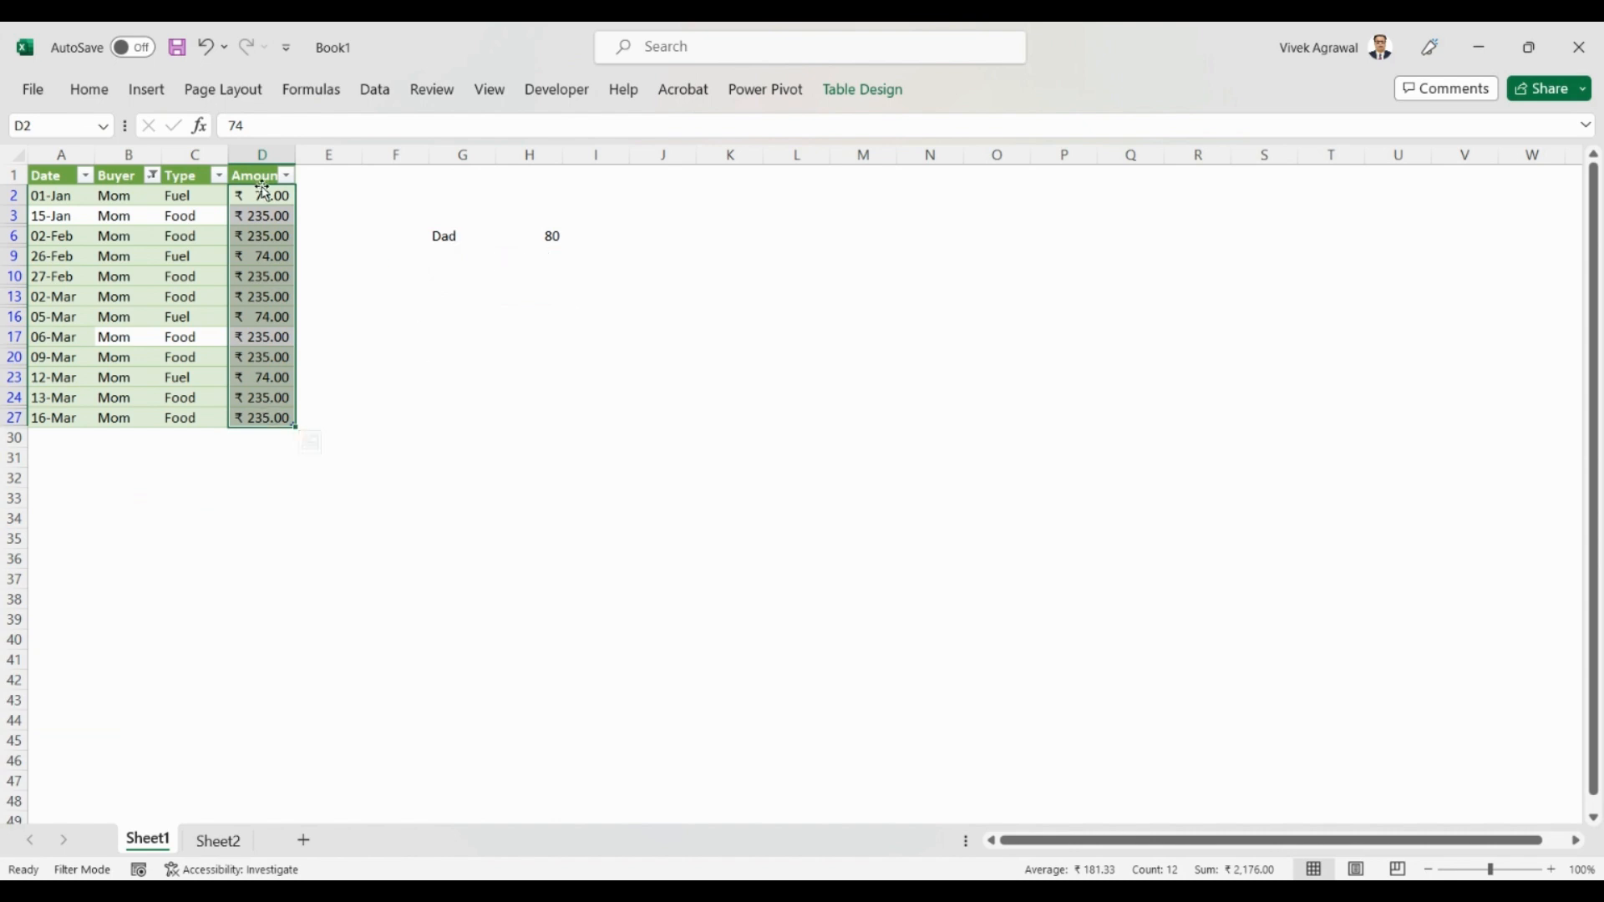
- Bring back every buyer in the table and enter 2176 as Mom's total in cell H5
click(152, 175)
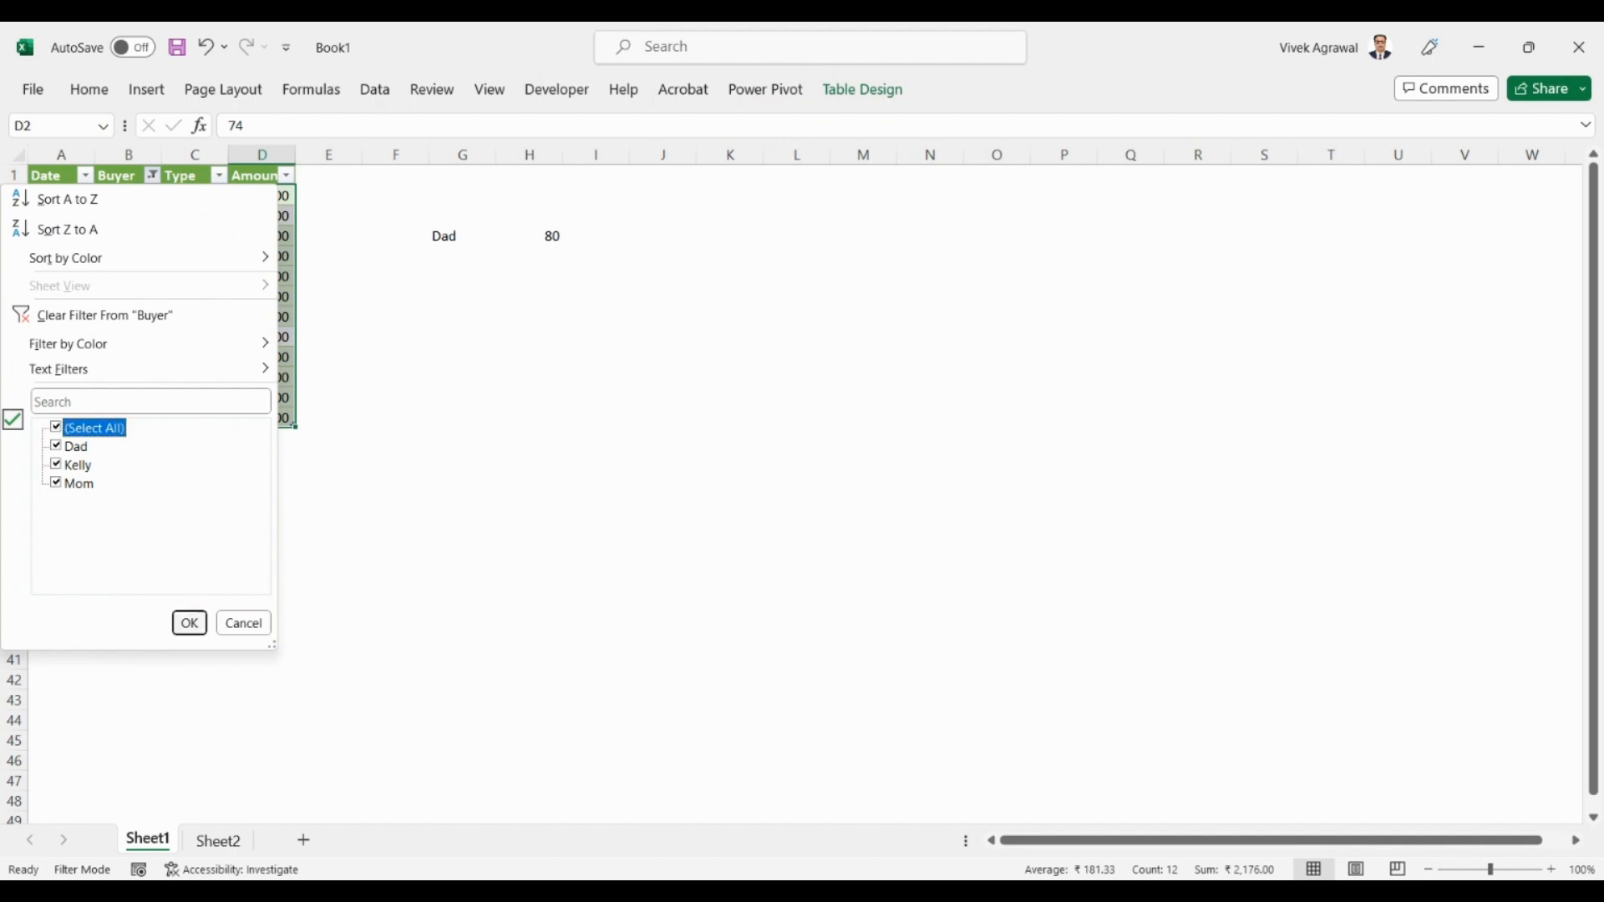
click(189, 622)
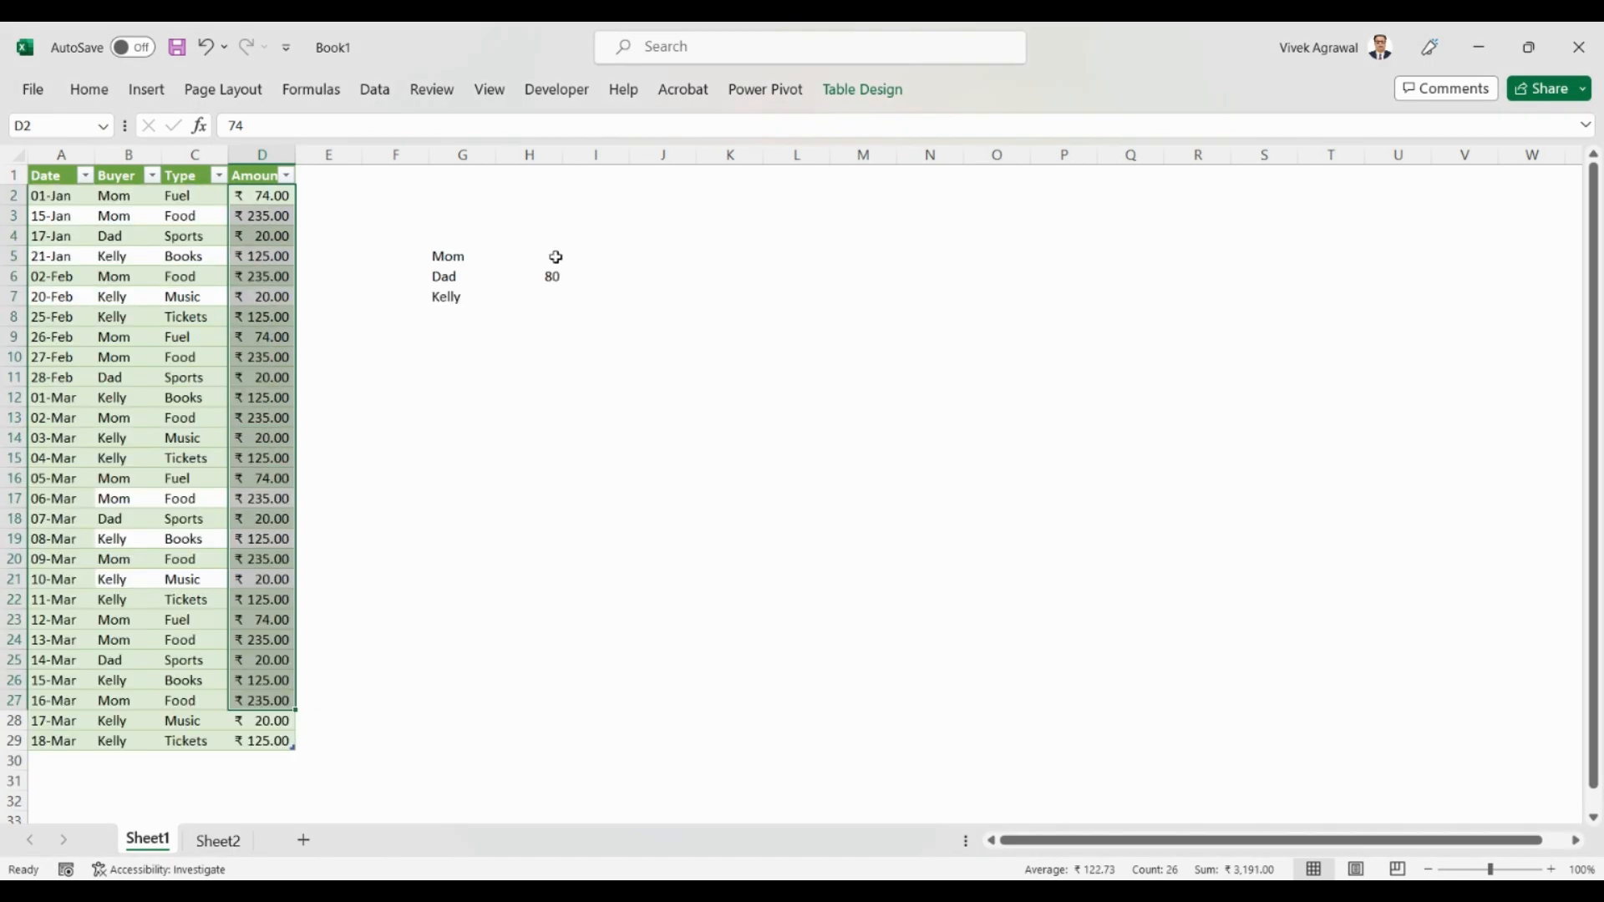
click(555, 256)
text(2170)
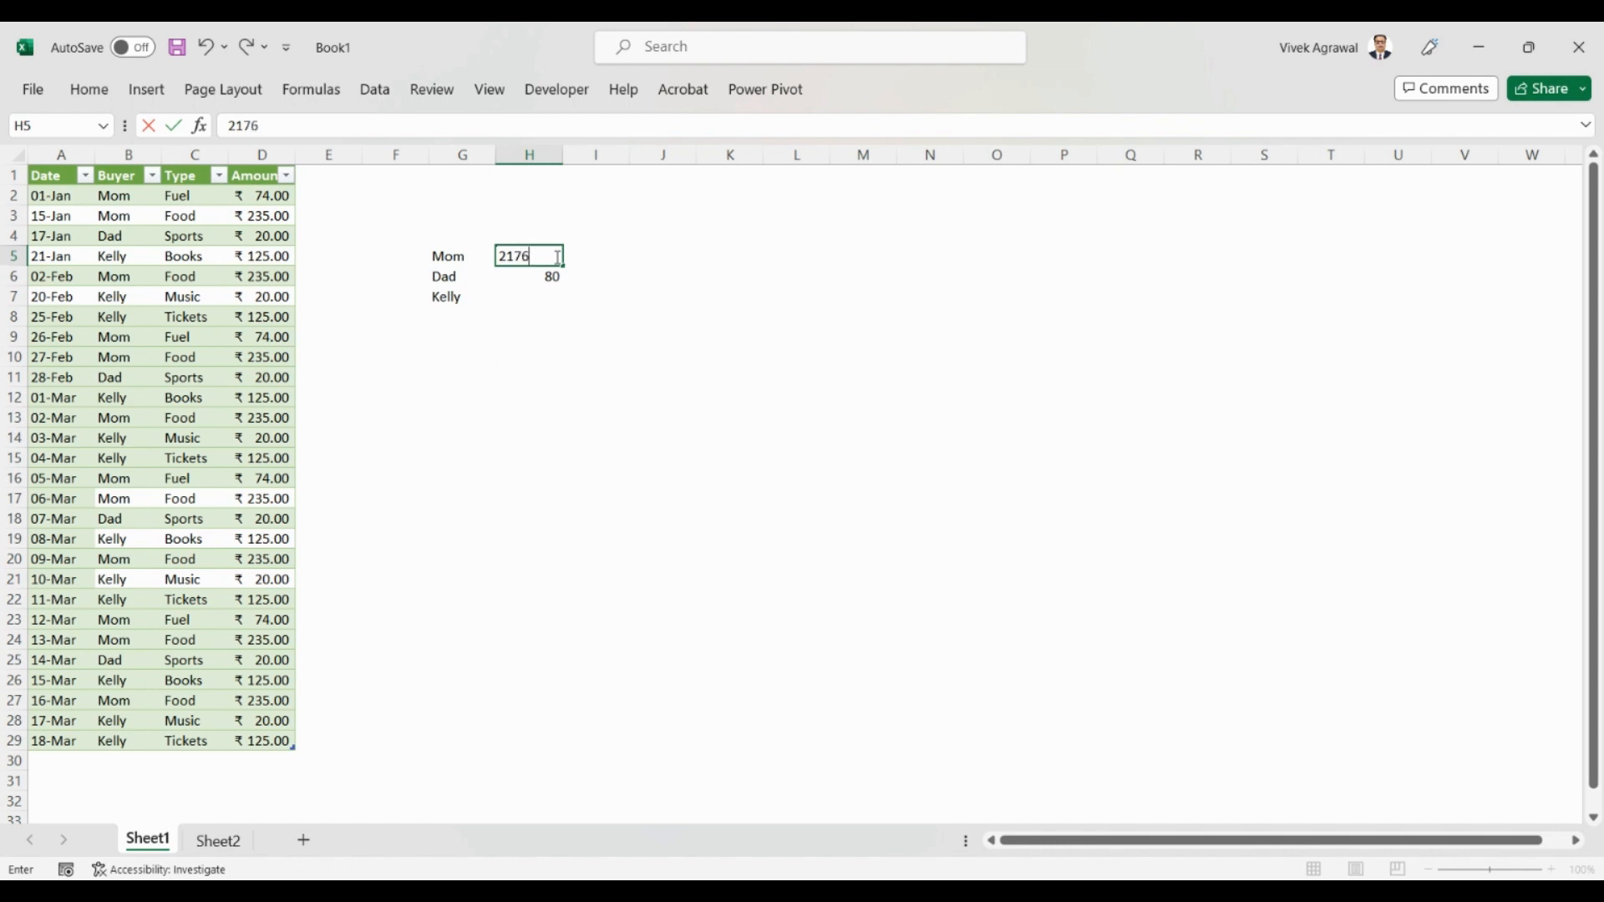
key(Return)
- Filter the Buyer column to only the third buyer in the list and select the amounts to get their sum
click(523, 294)
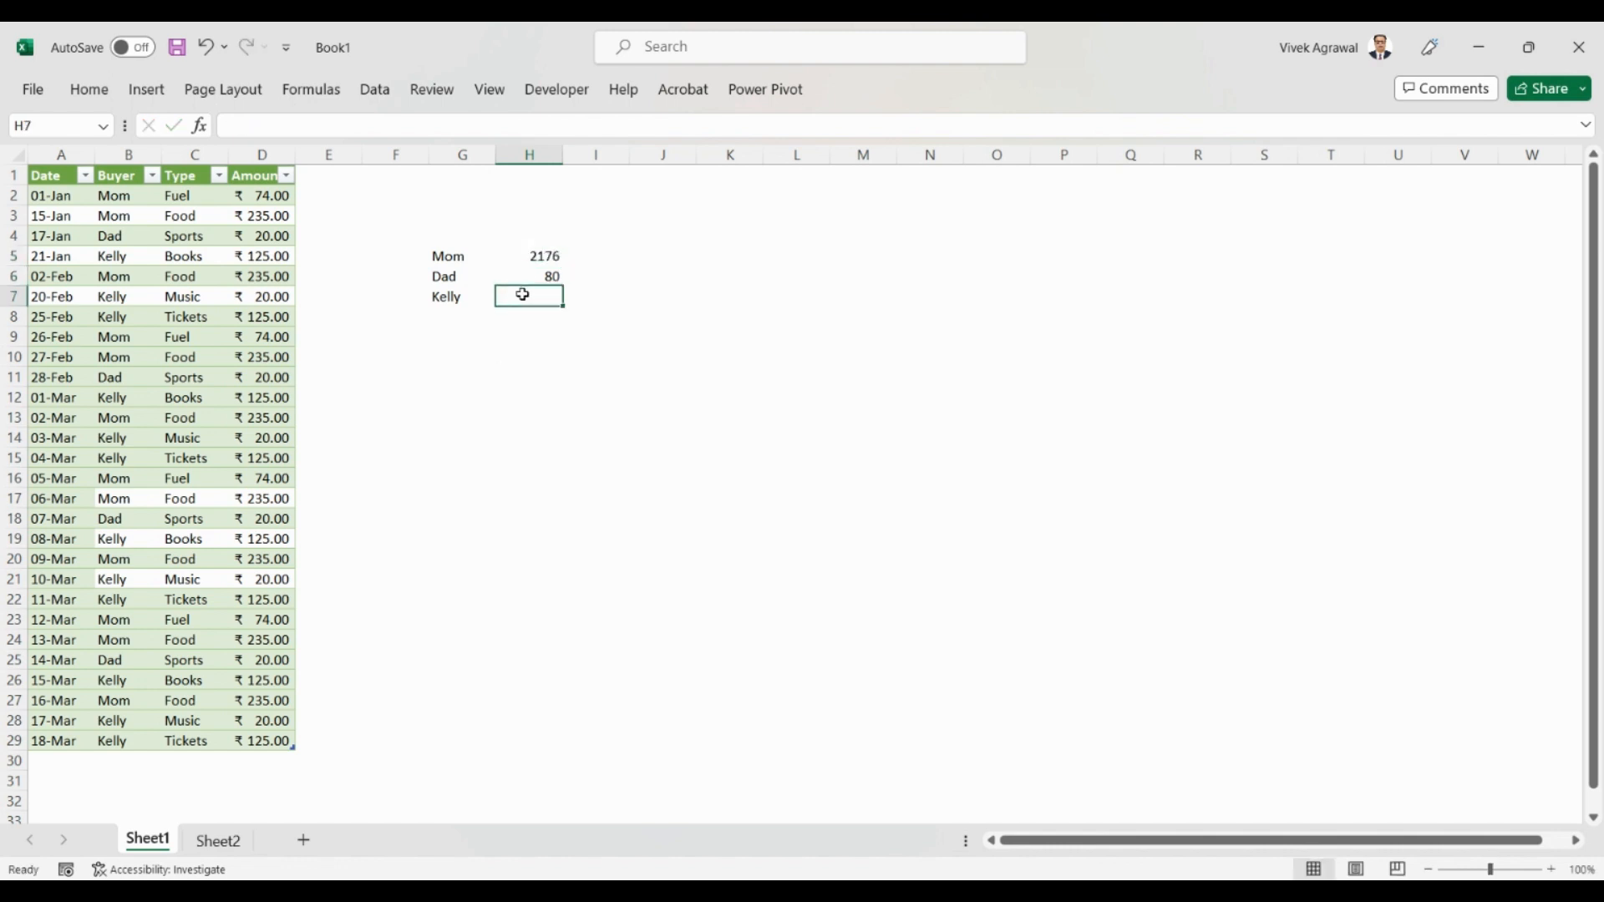
click(152, 175)
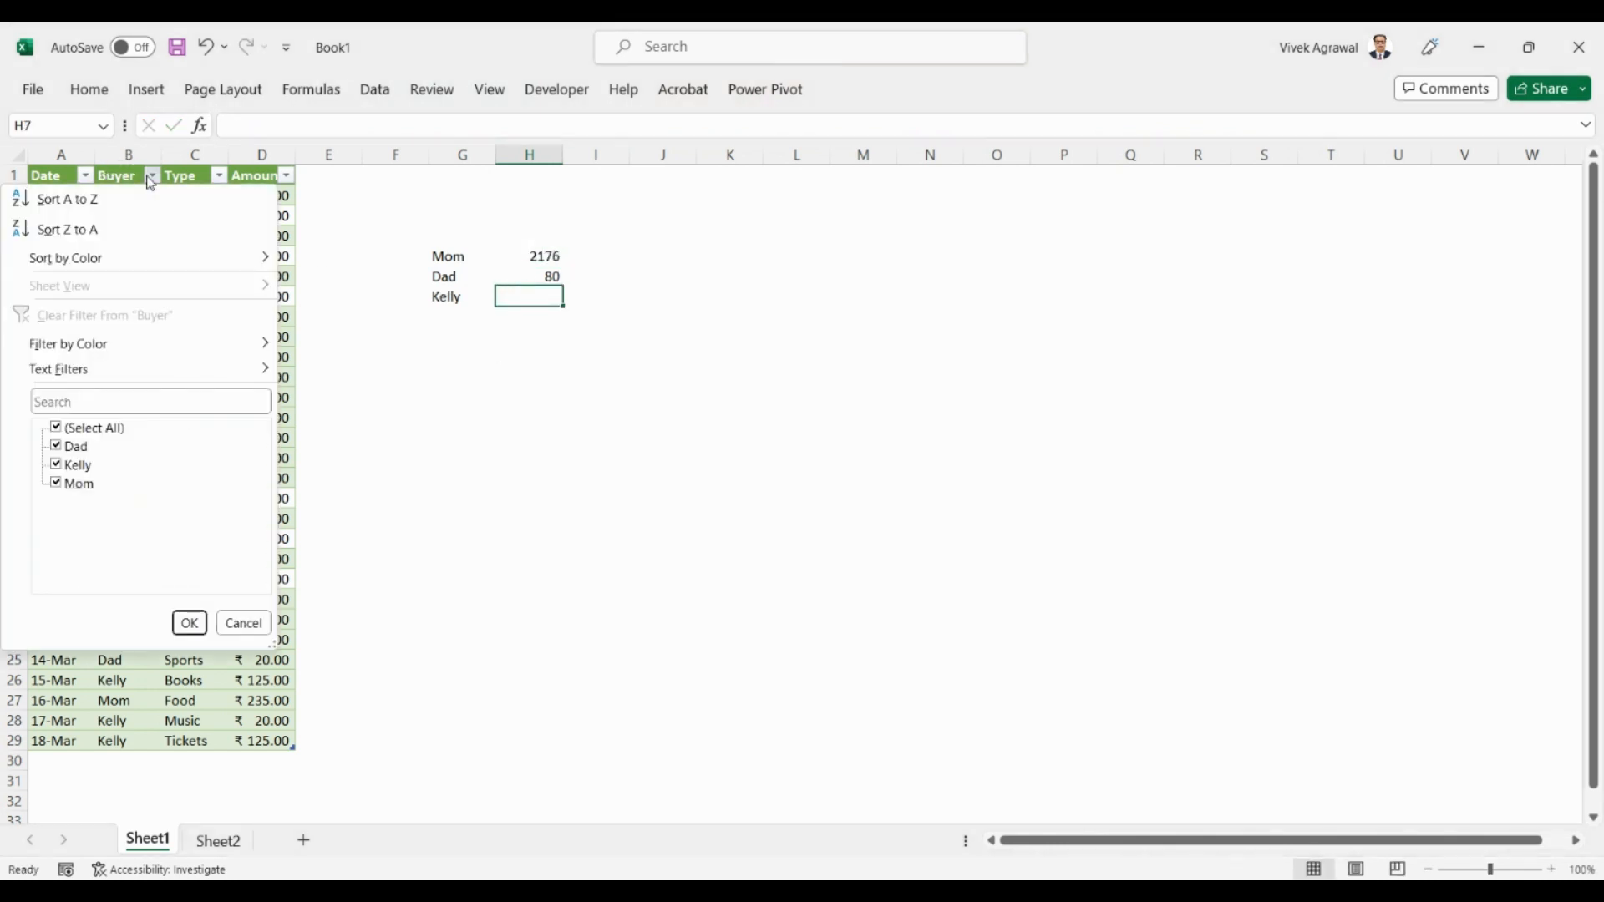
click(56, 427)
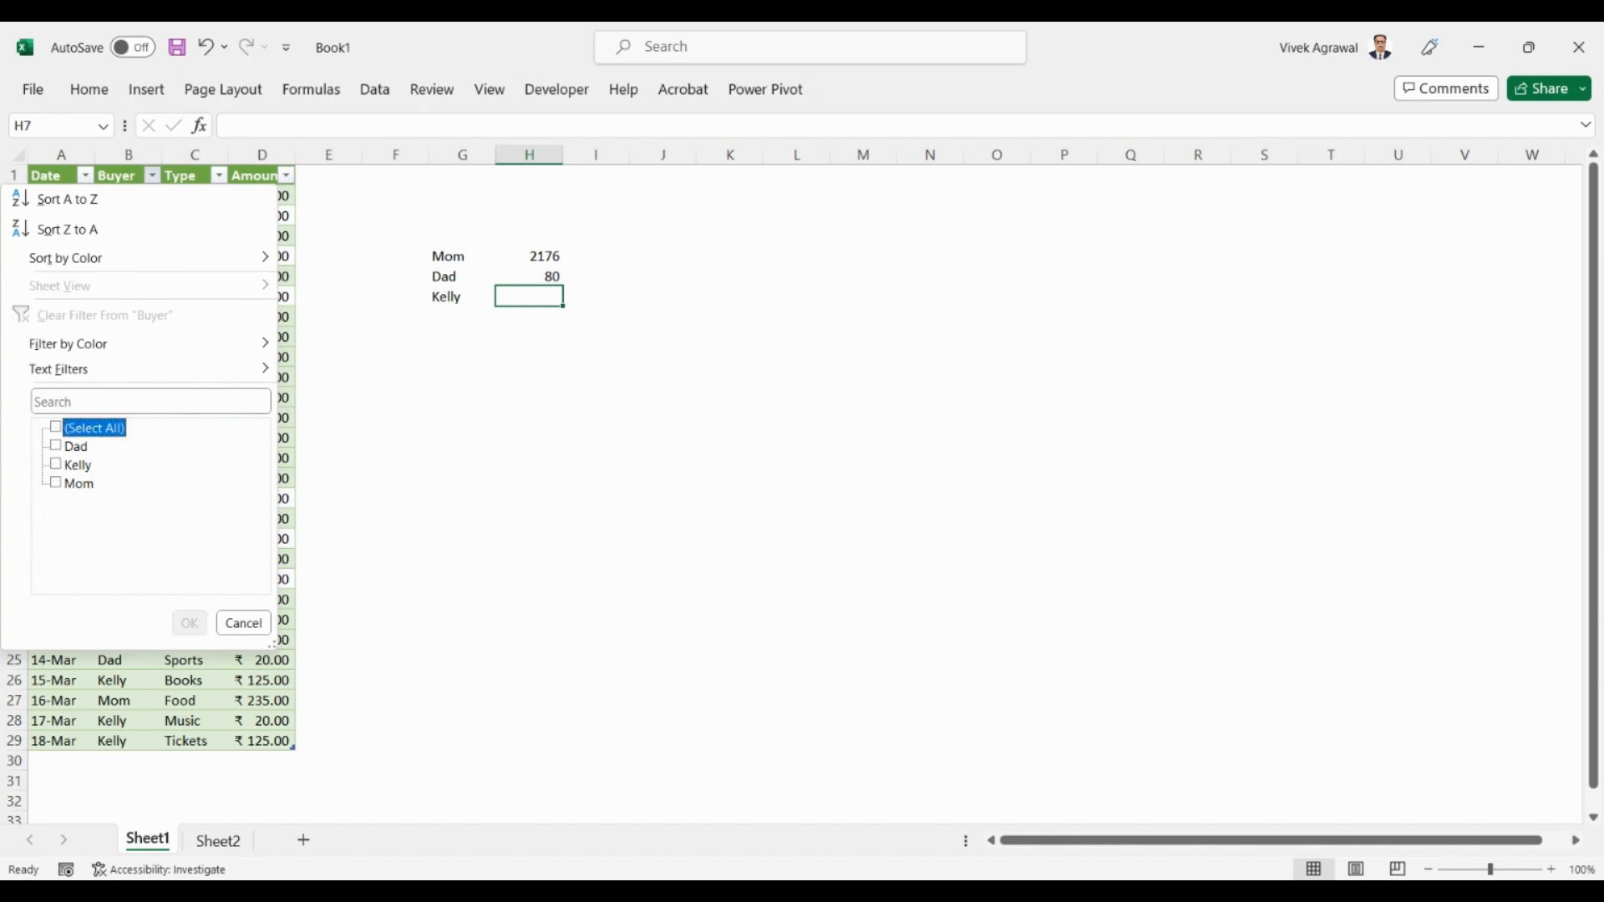
click(56, 465)
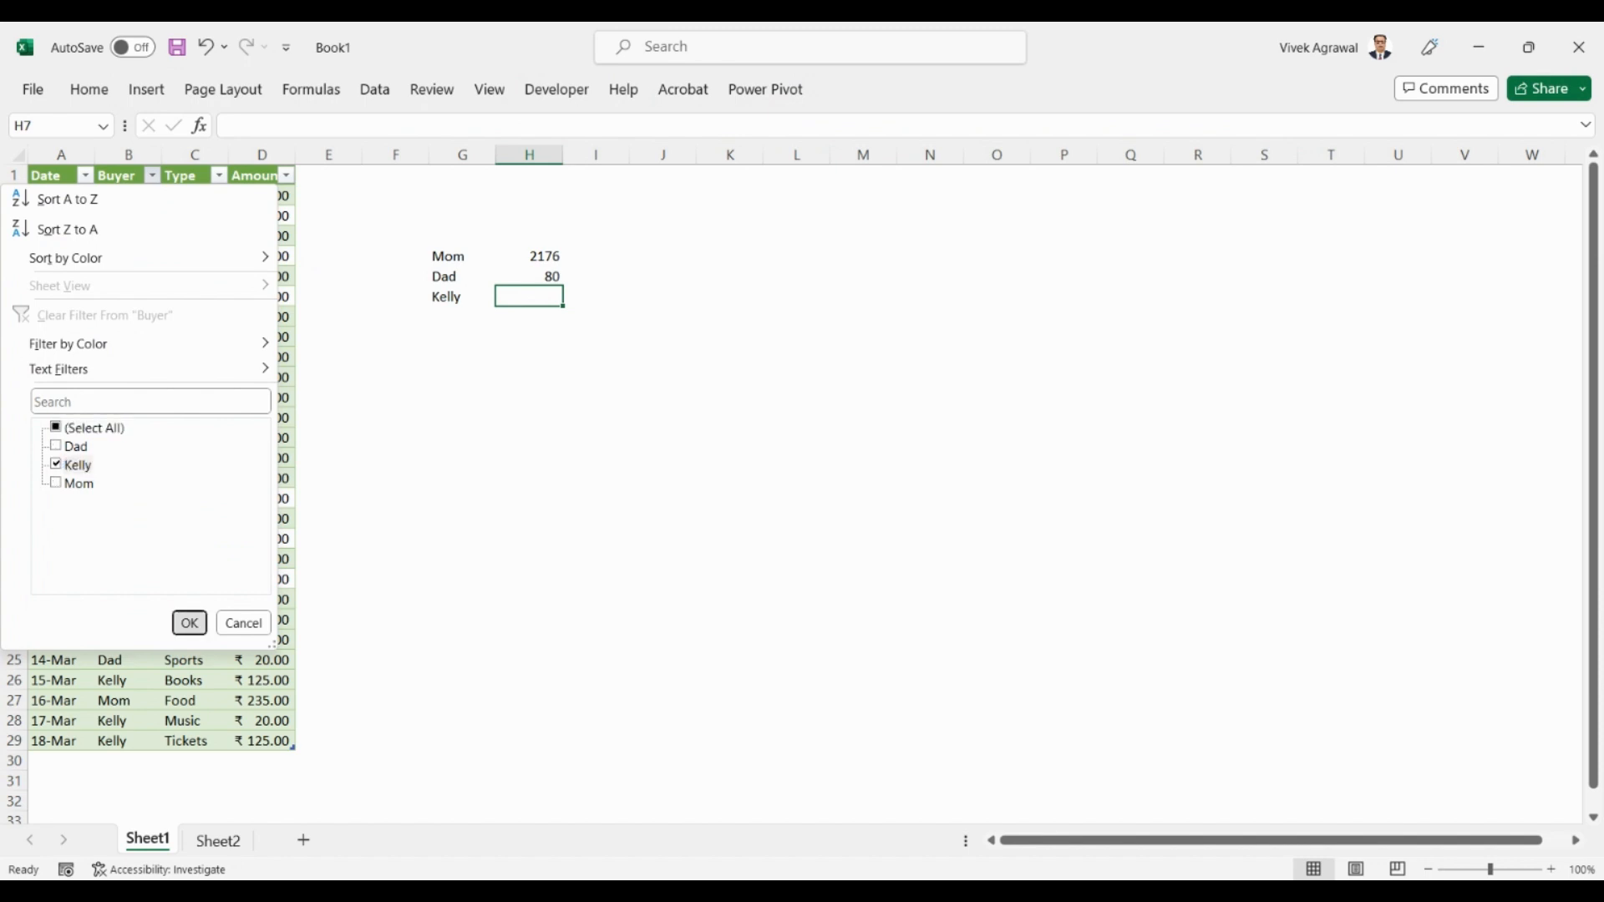
click(189, 622)
drag(278, 195, 271, 415)
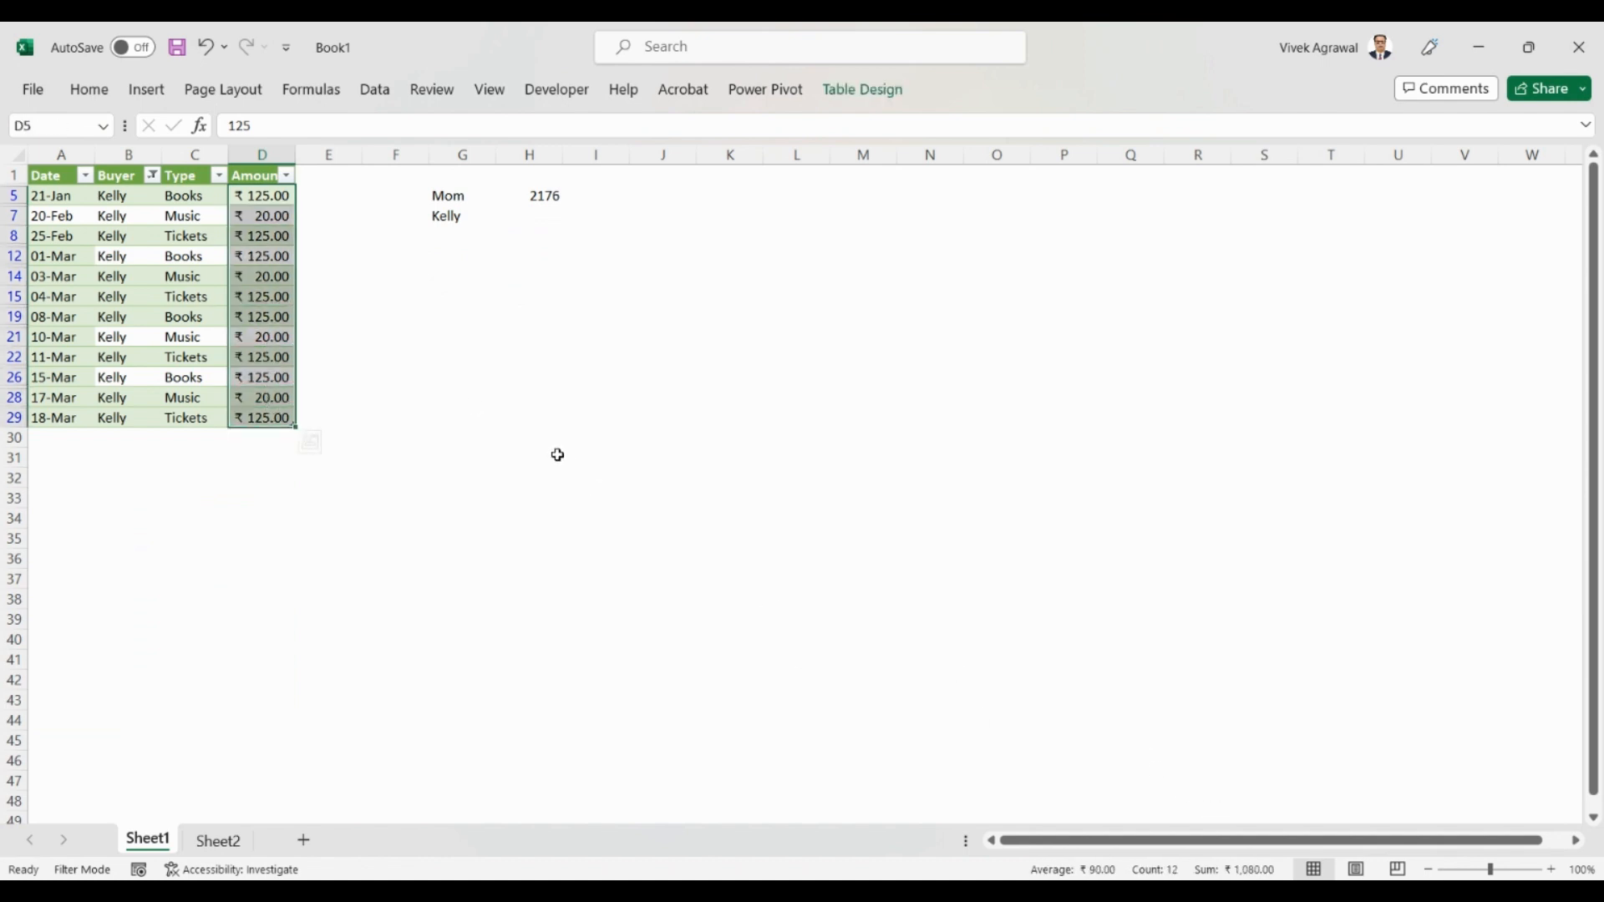
- Enter 1080 as the third buyer's total in cell H7
click(536, 221)
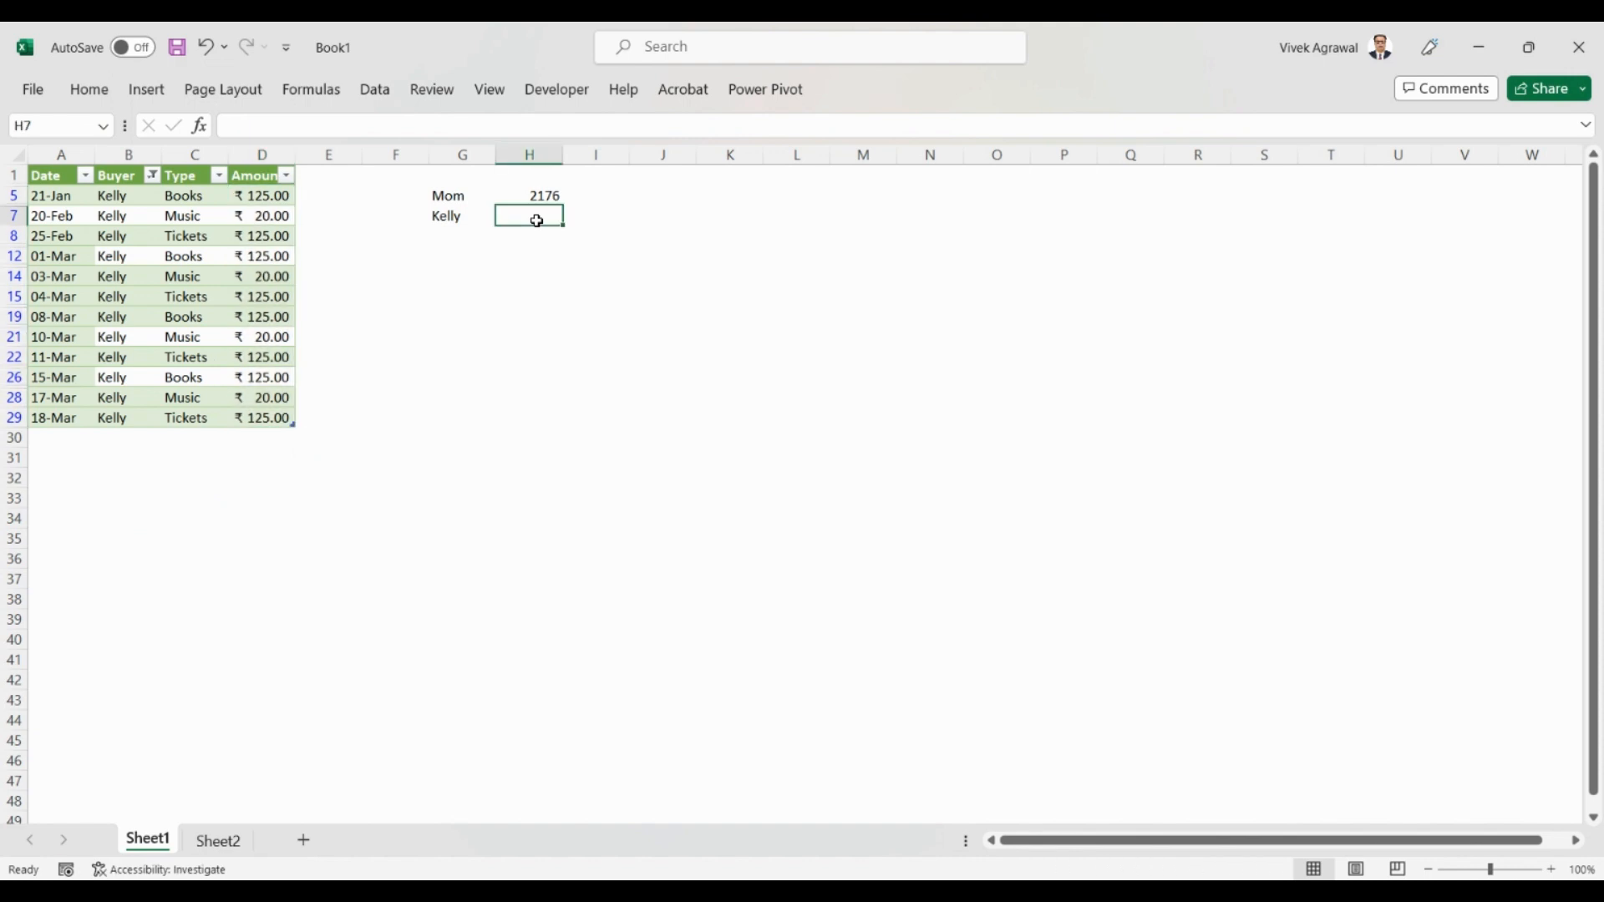
text(1080)
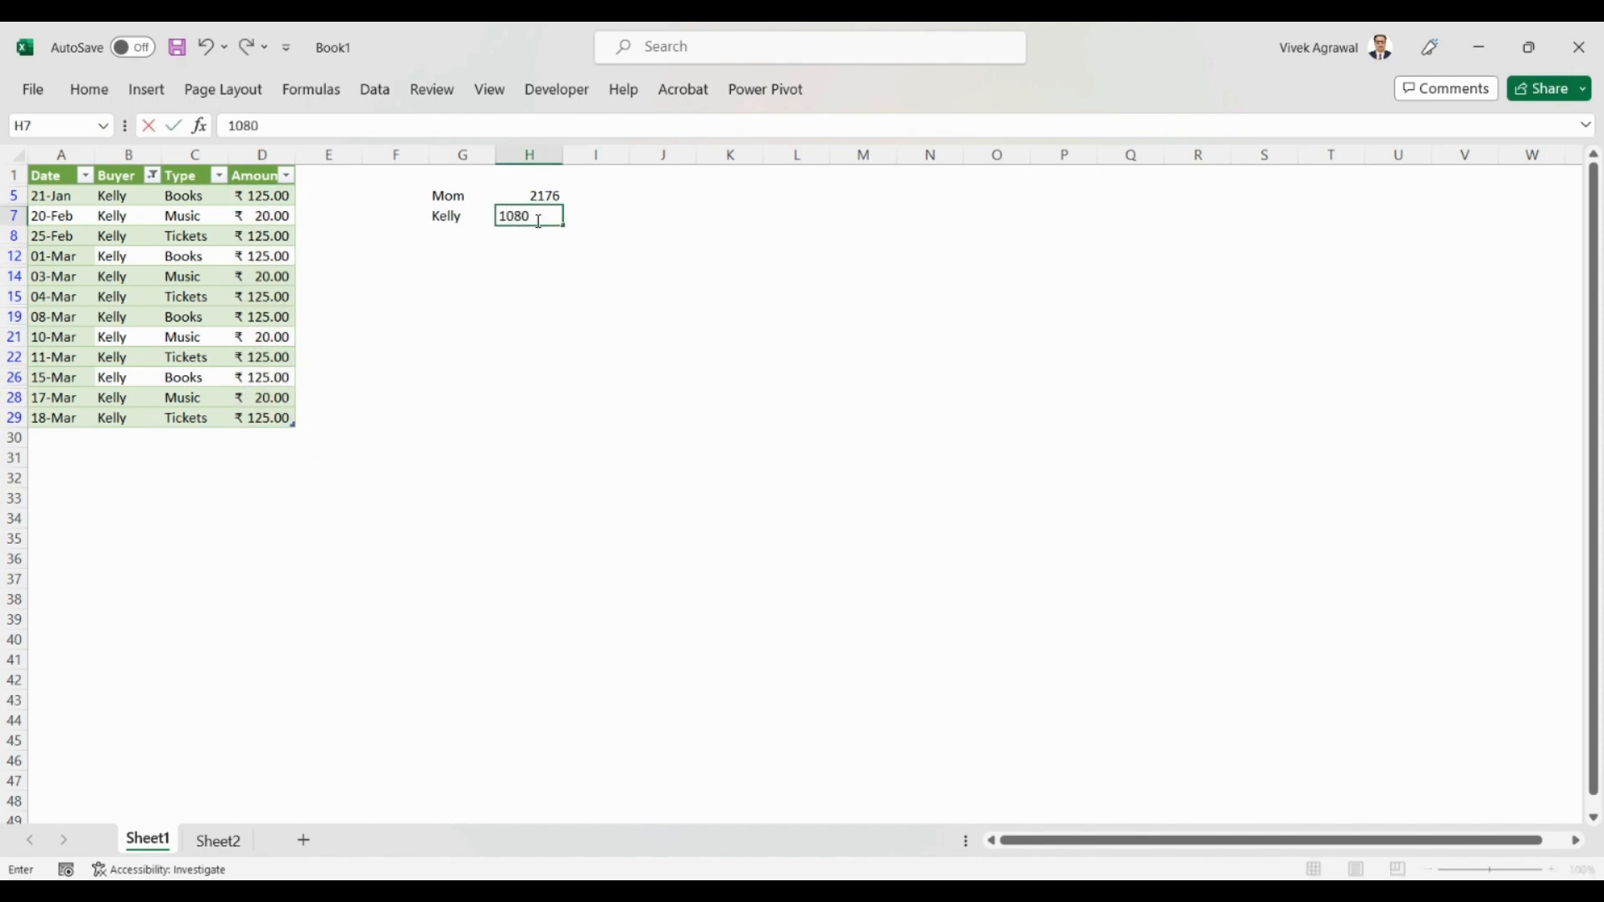
key(Return)
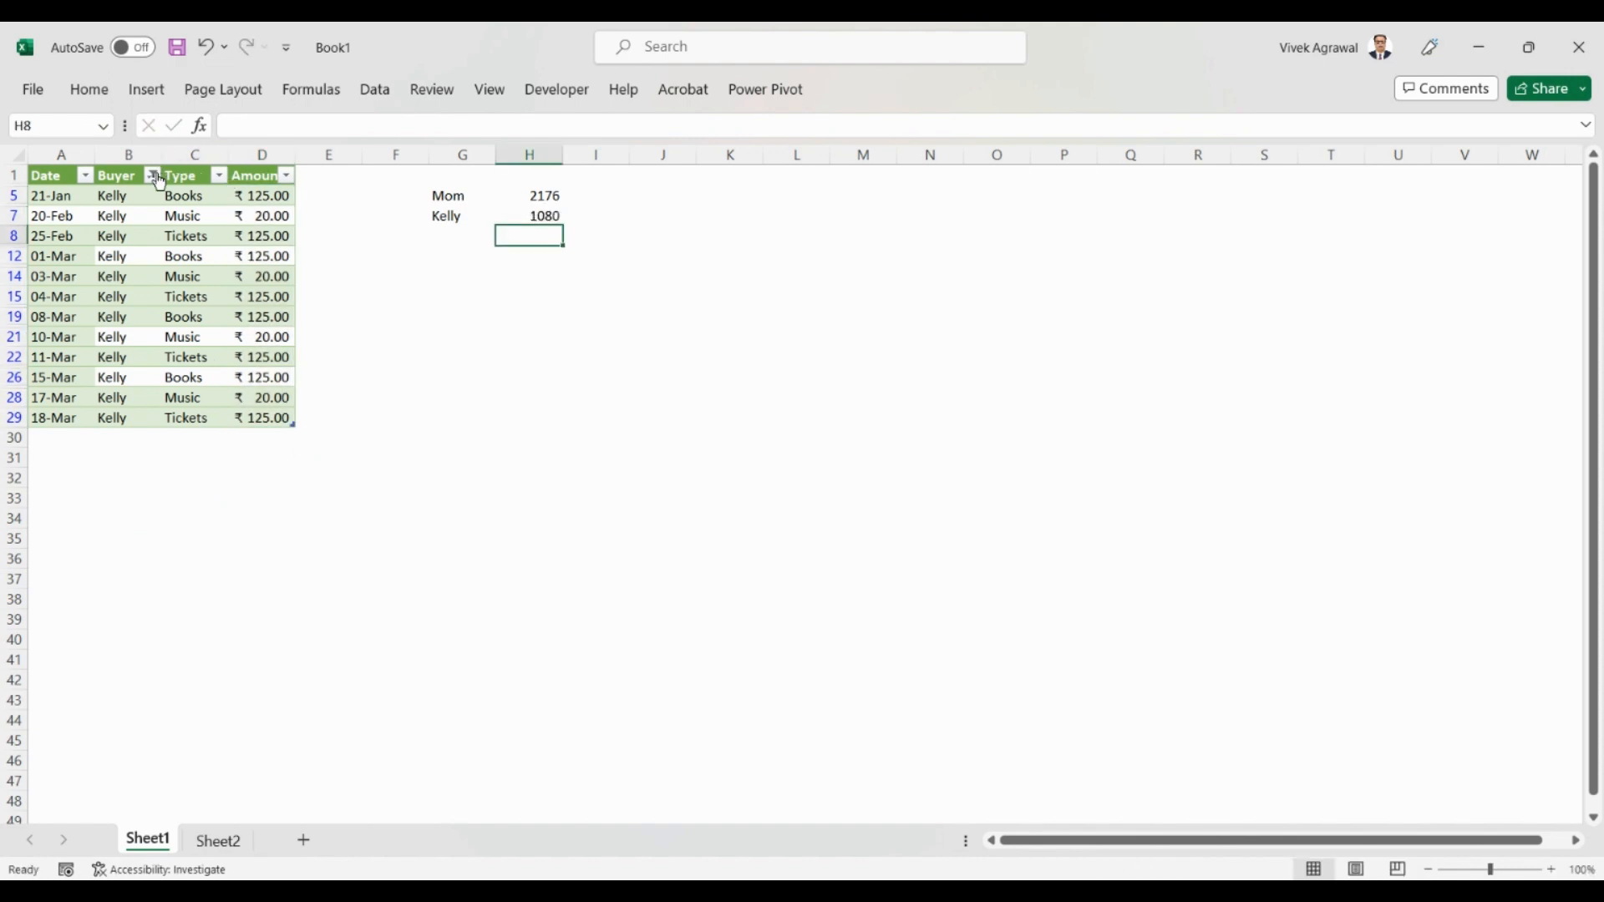
- Show all buyers again in the expense table's Buyer column
click(151, 175)
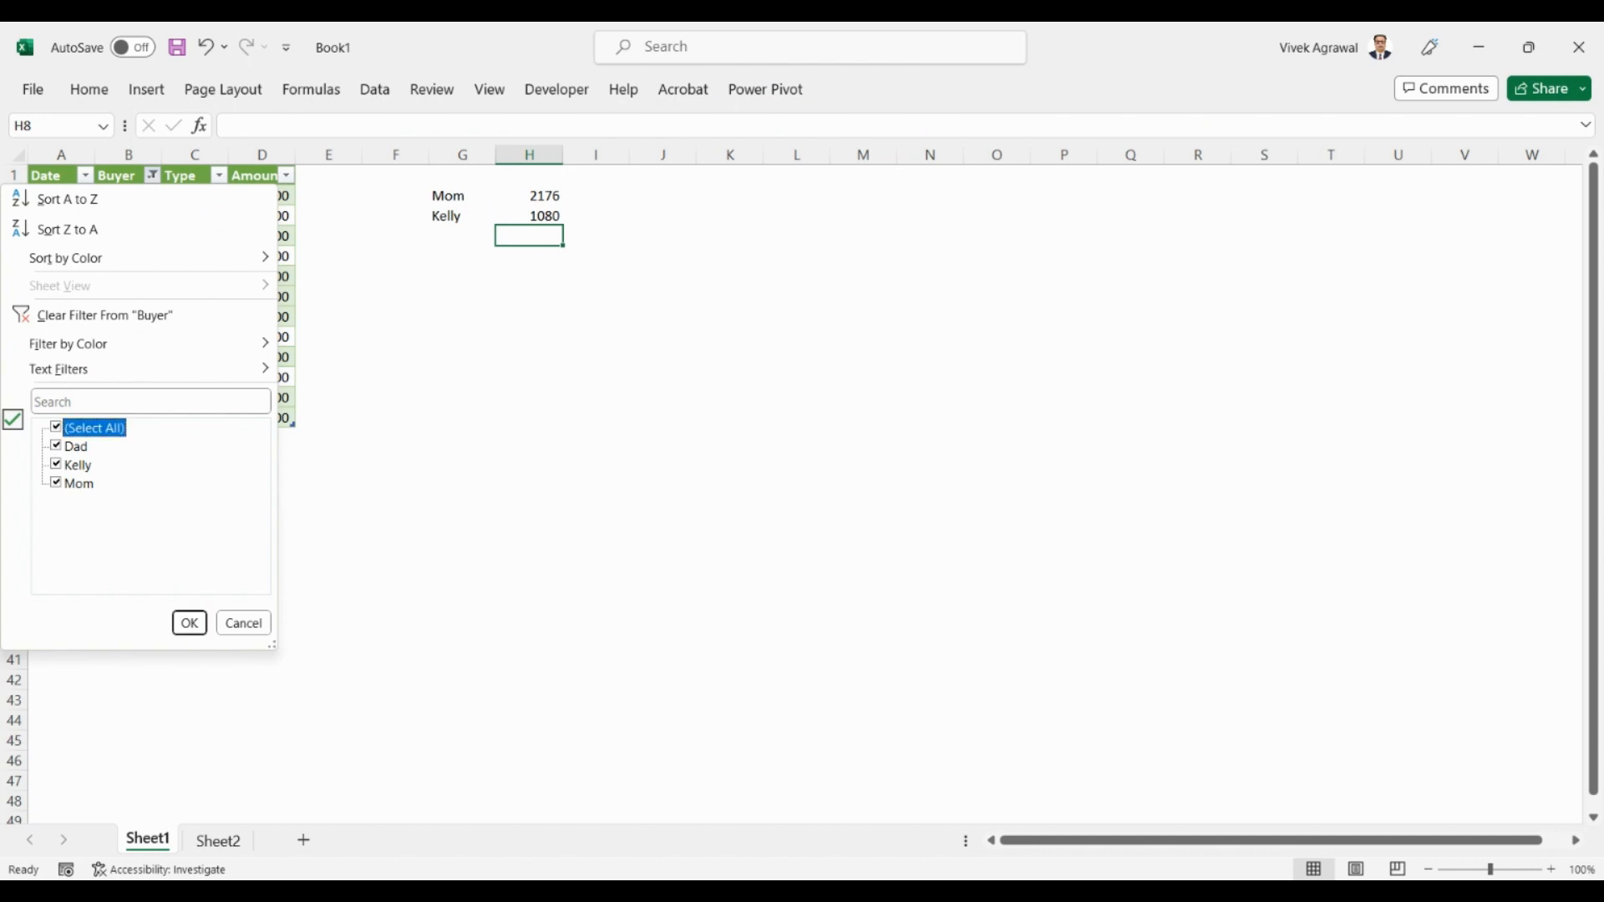
click(190, 623)
click(439, 389)
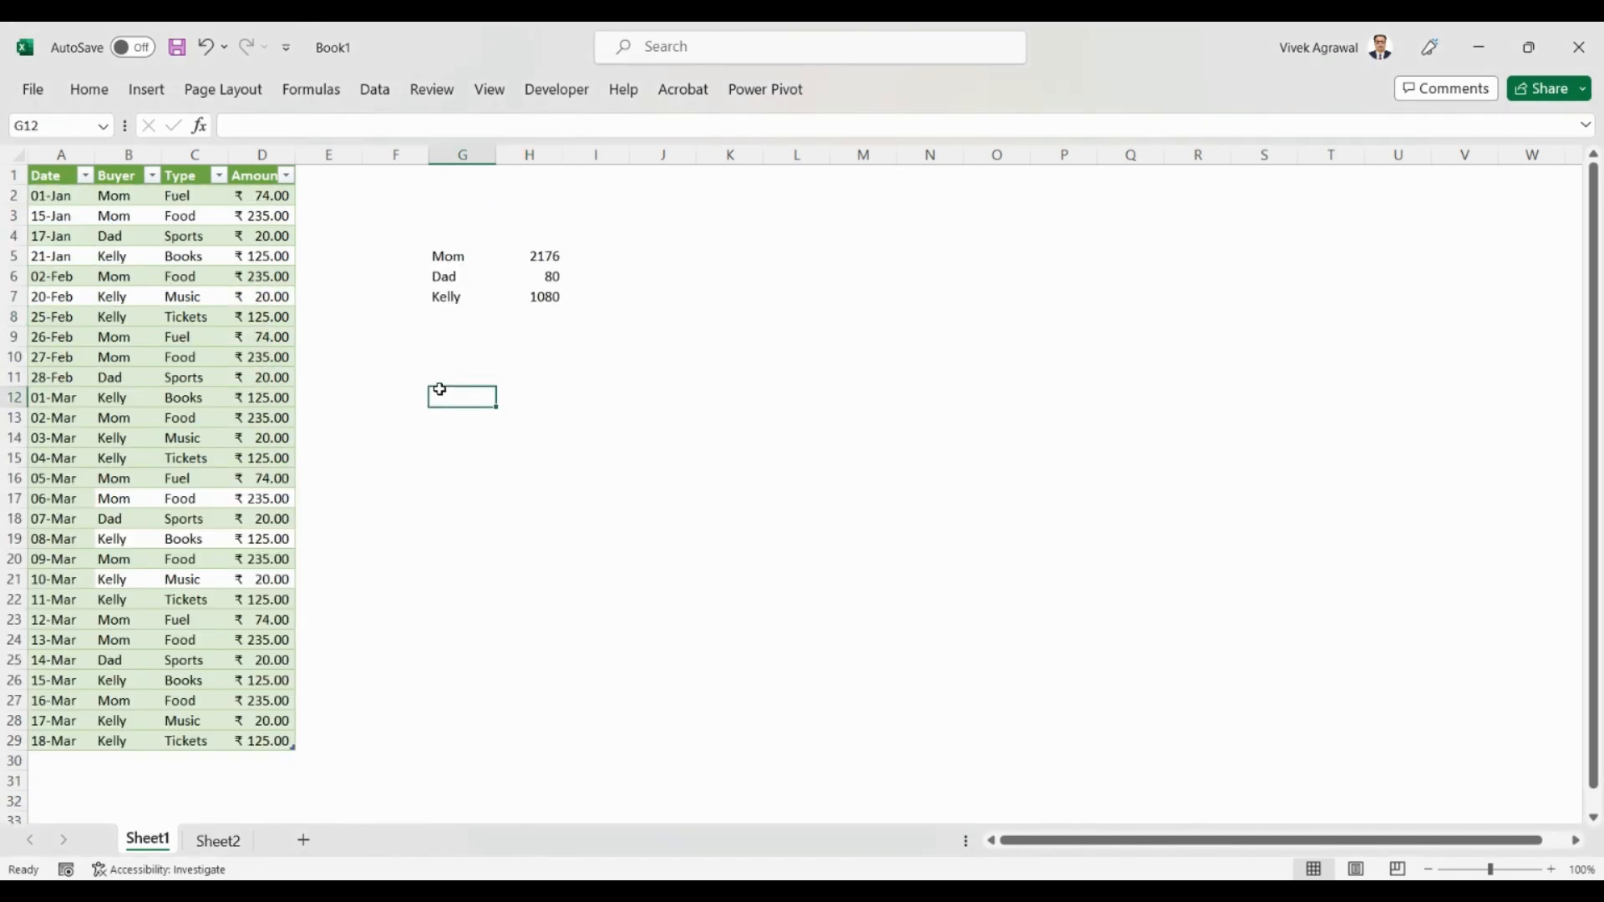
- Add the headers Buyer in G4 and Total Amt in H4 above the manual summary and make them bold
click(451, 237)
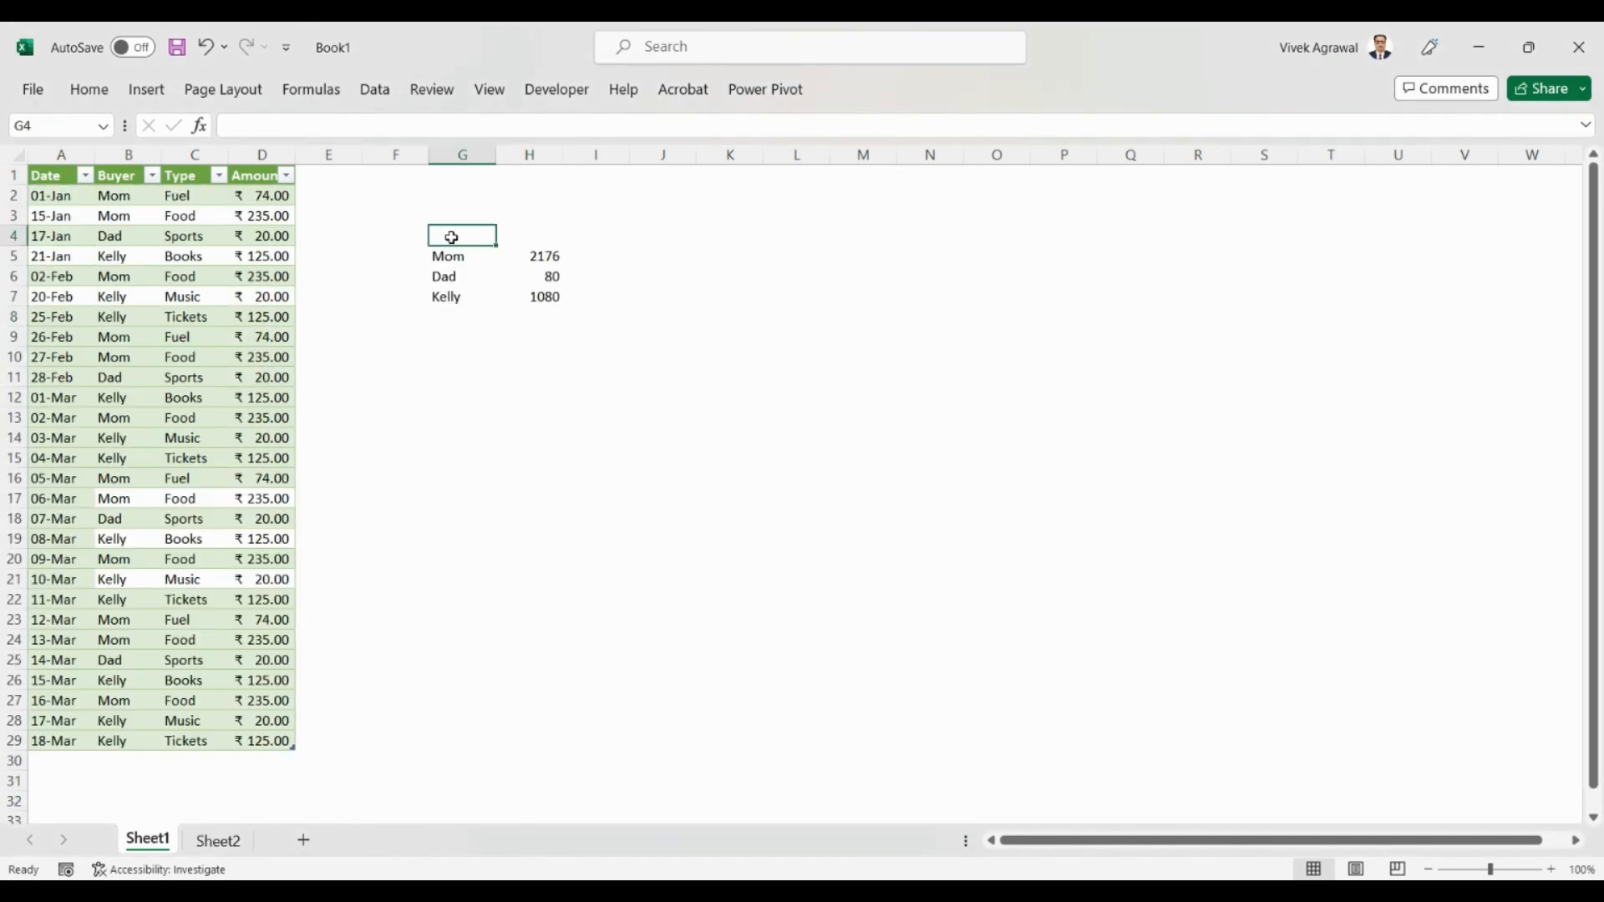
text(Buyer)
key(Tab)
text(T)
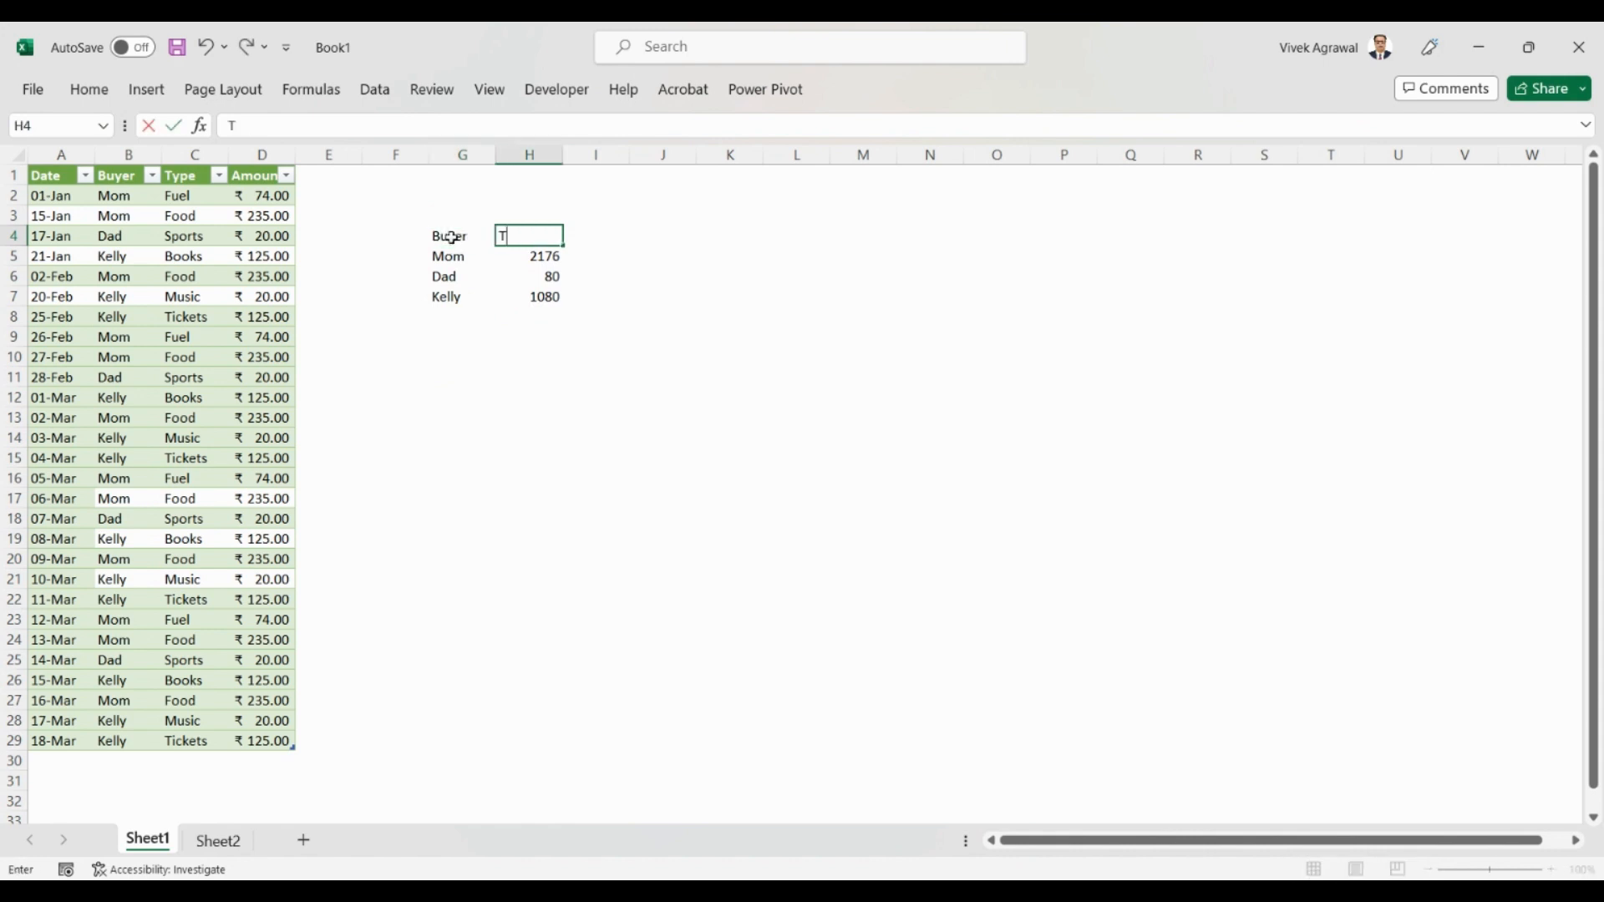
text(otal Amt)
drag(451, 237, 518, 243)
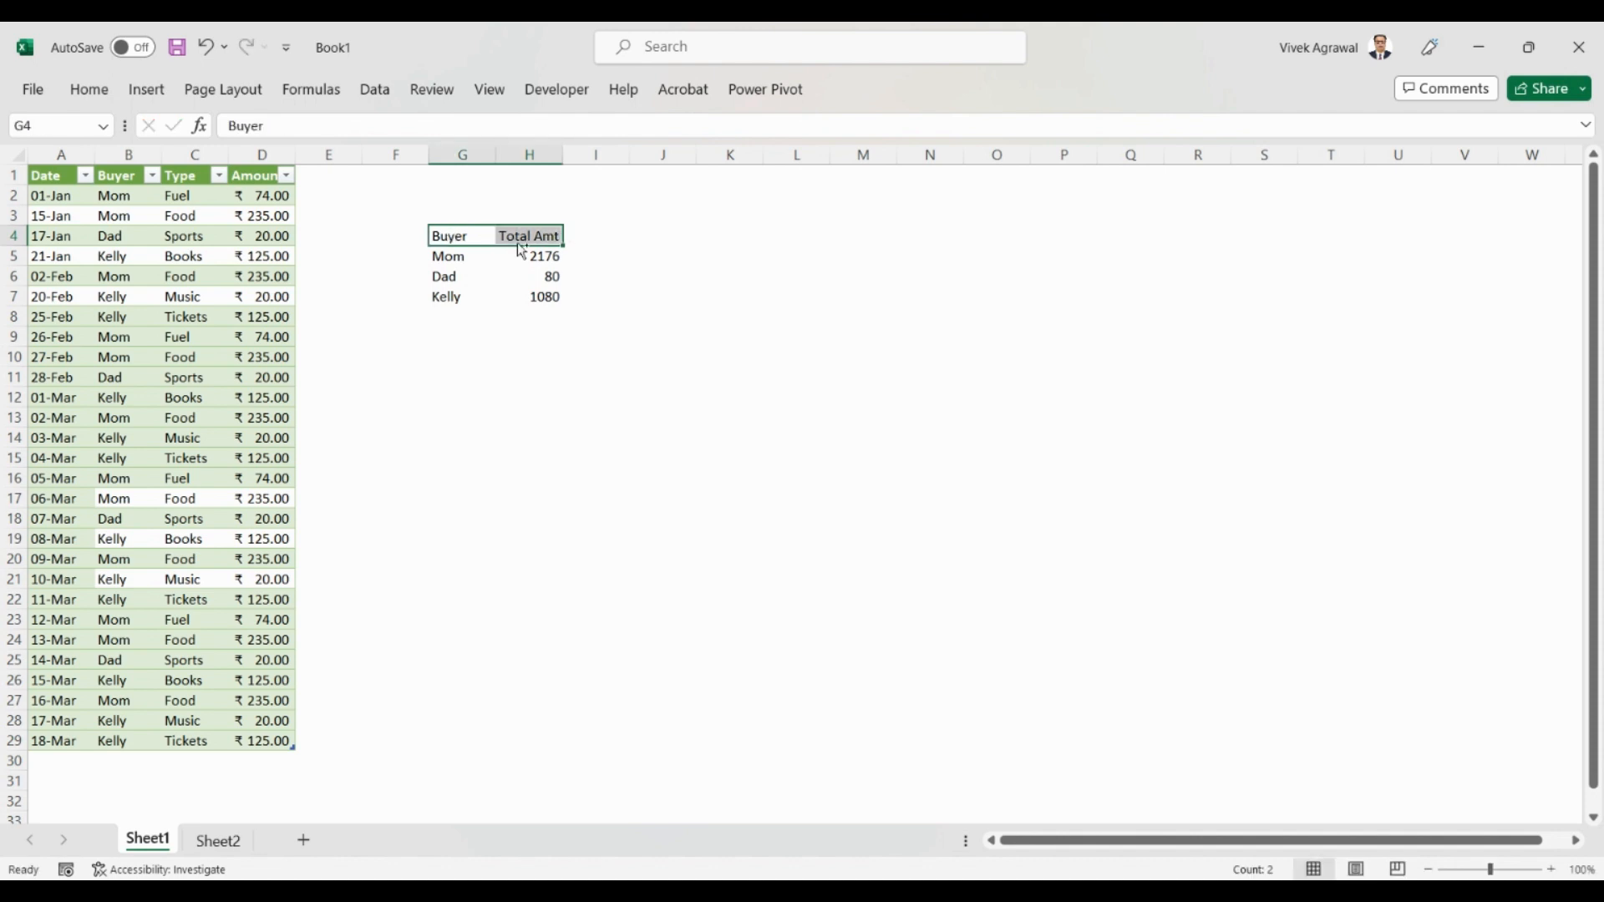
key(ctrl+b)
click(445, 392)
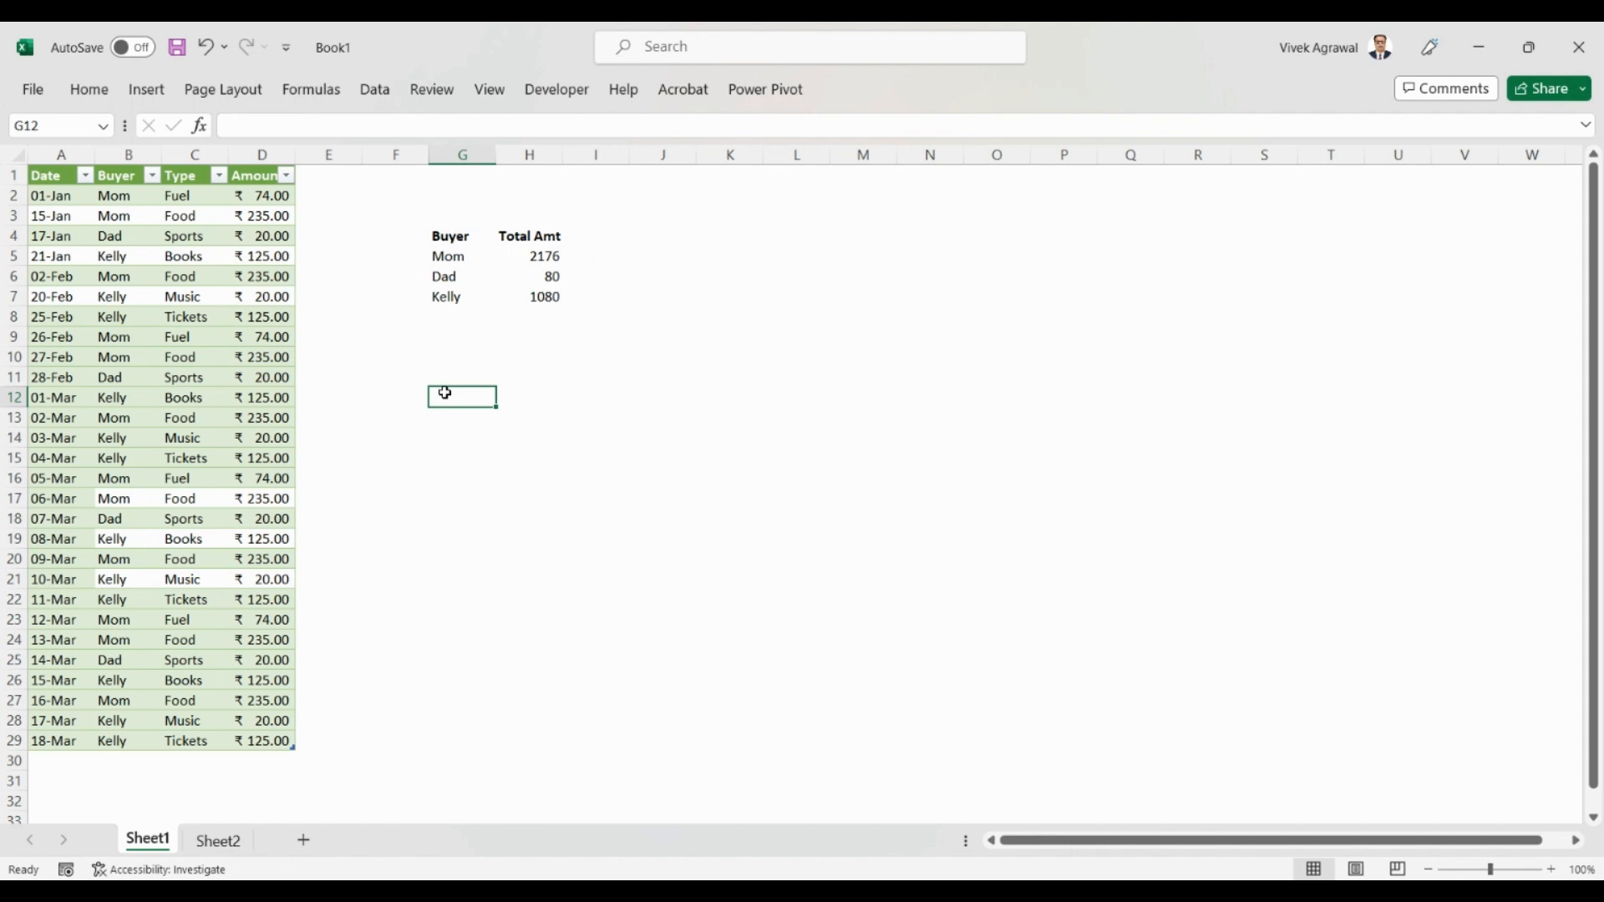
- Insert a new column between Buyer and Total Amt in the summary and head it Type in H4
click(529, 154)
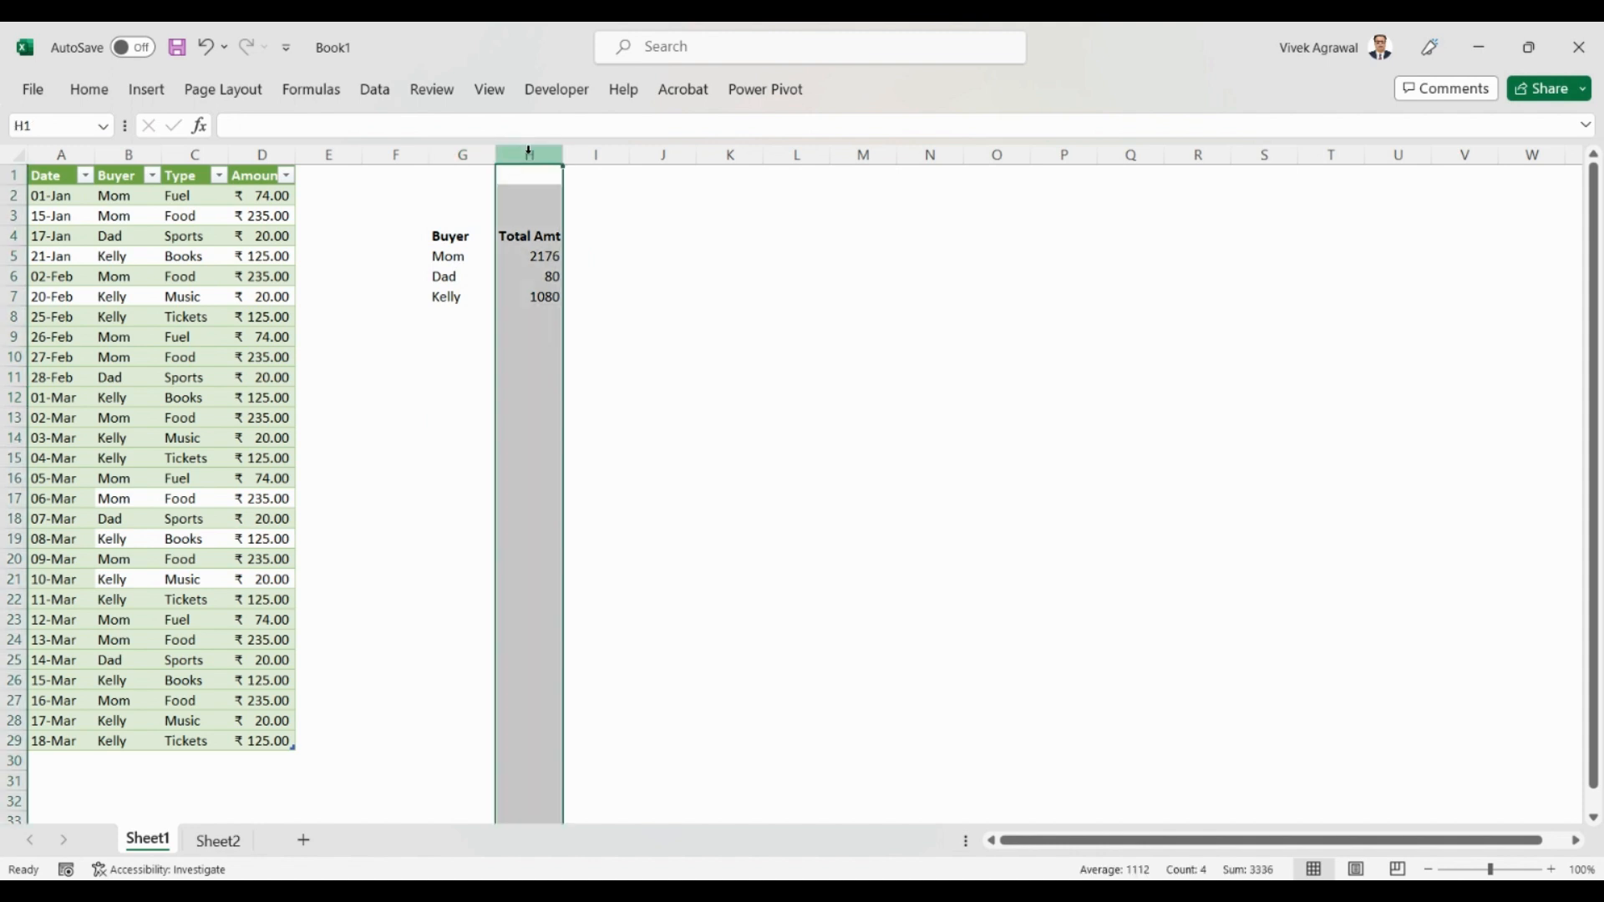
right_click(529, 154)
click(583, 365)
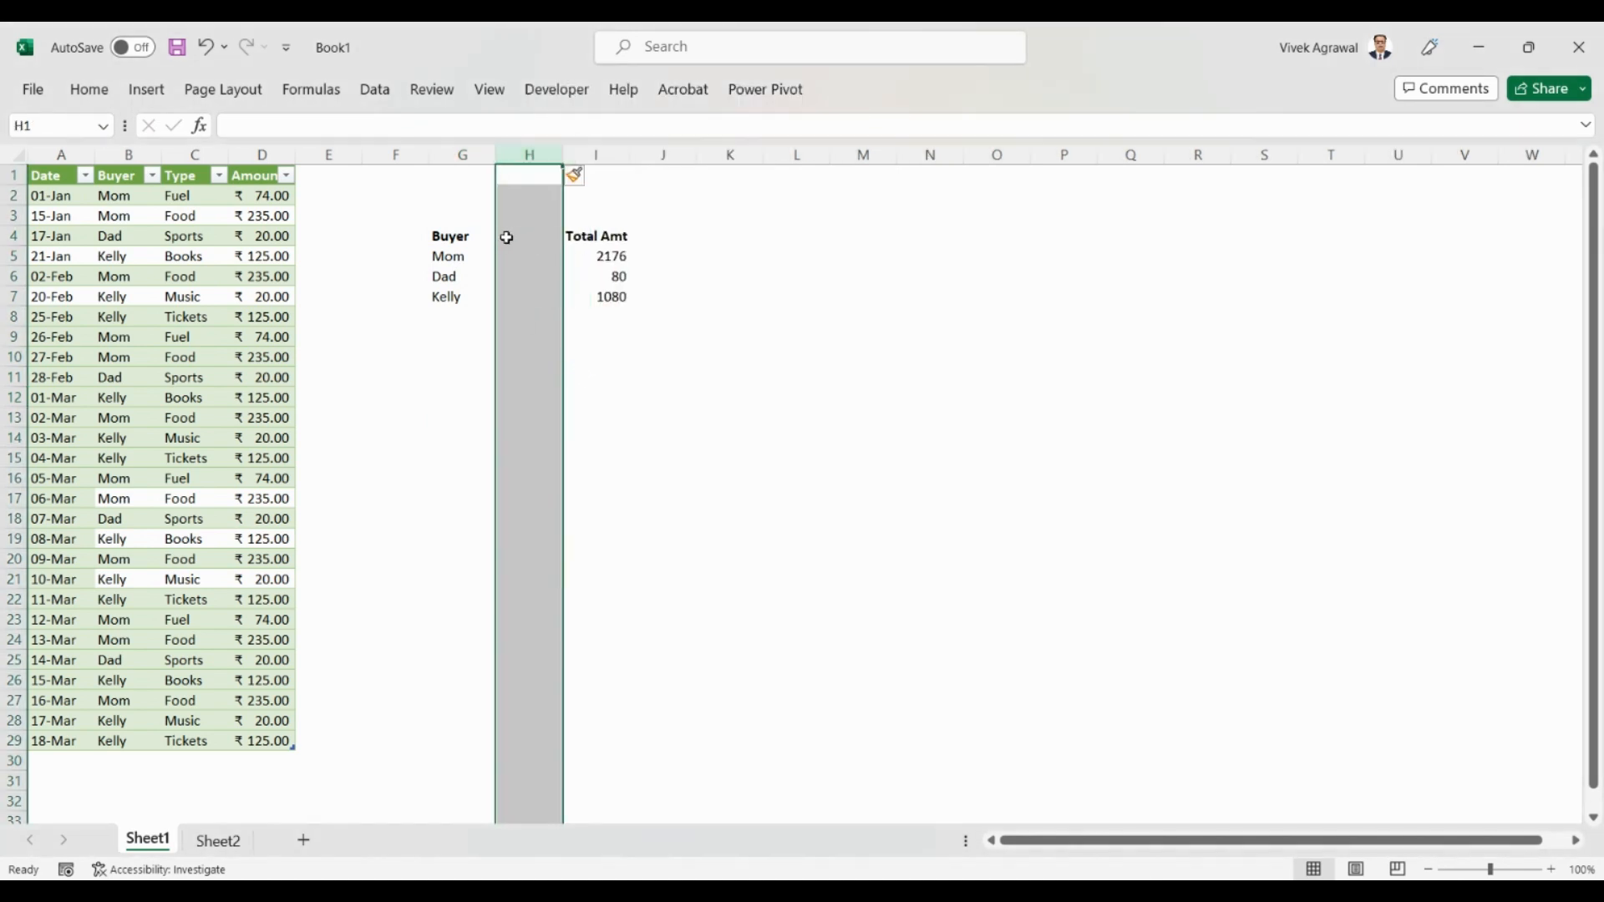
click(513, 237)
text(Type)
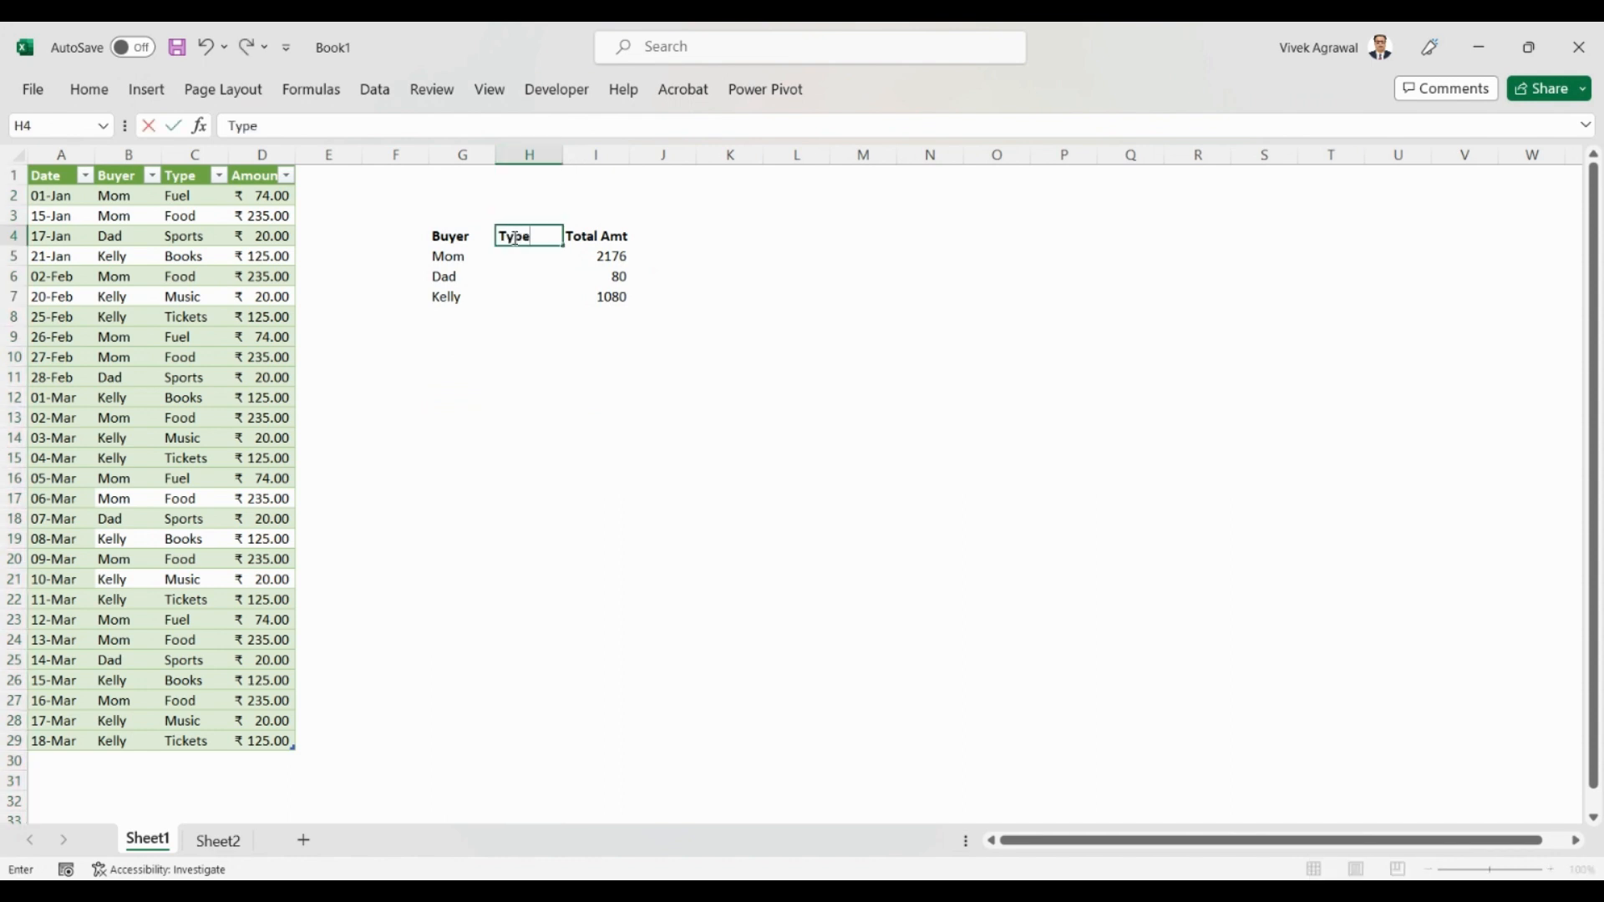
- Enter the types Fuel in H5 and Food in H6, and change the buyer in G6 to Mom
click(518, 260)
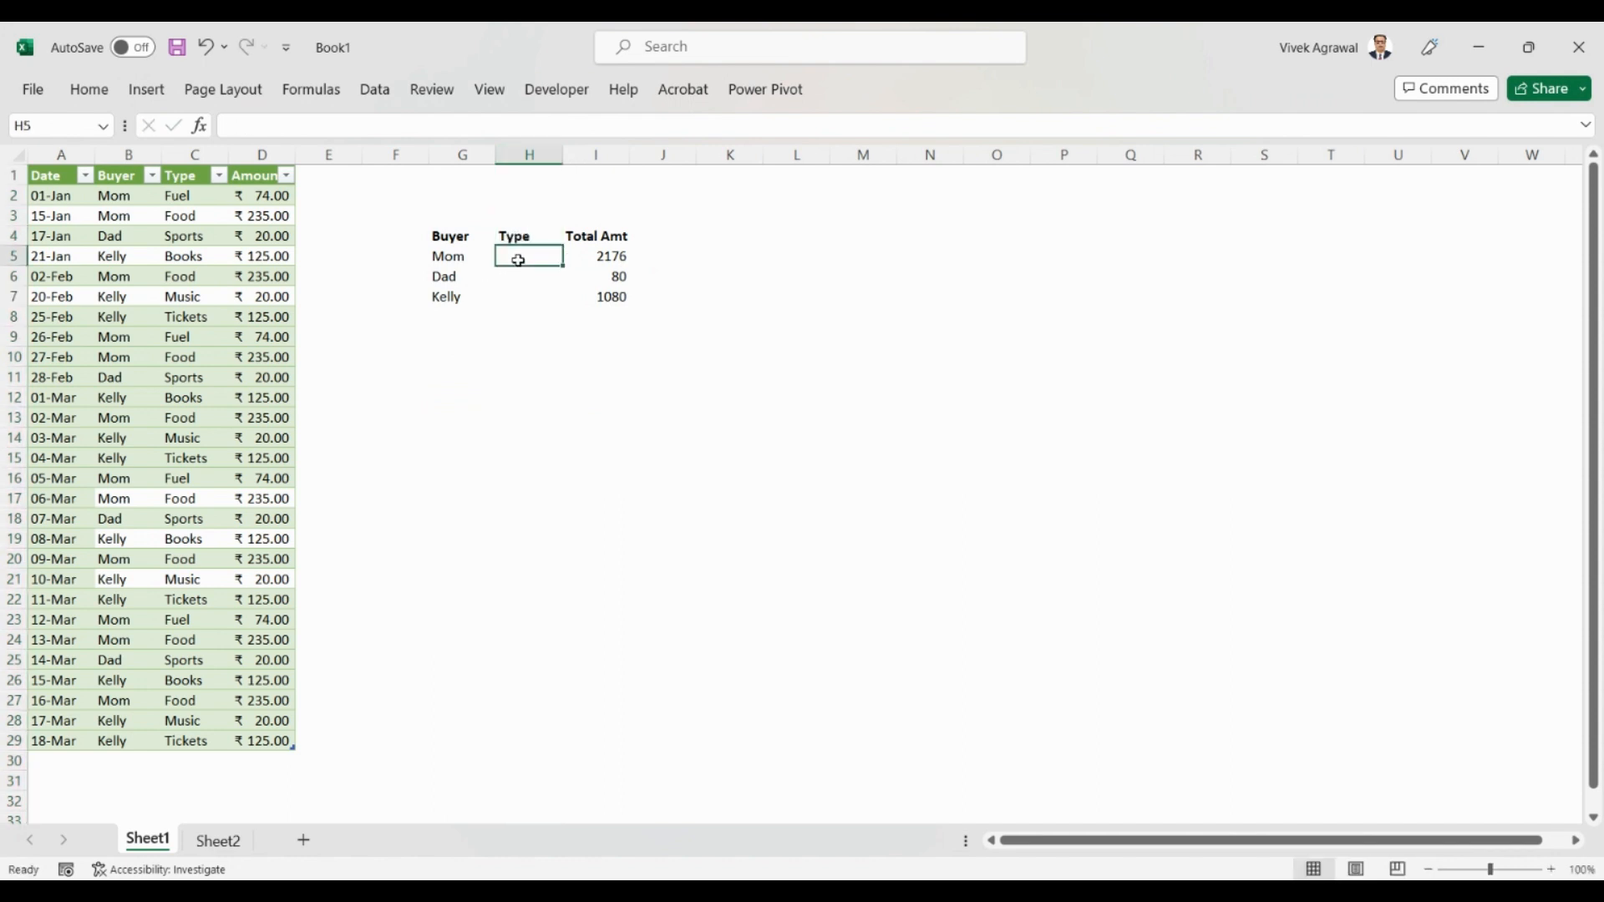
text(Fuel)
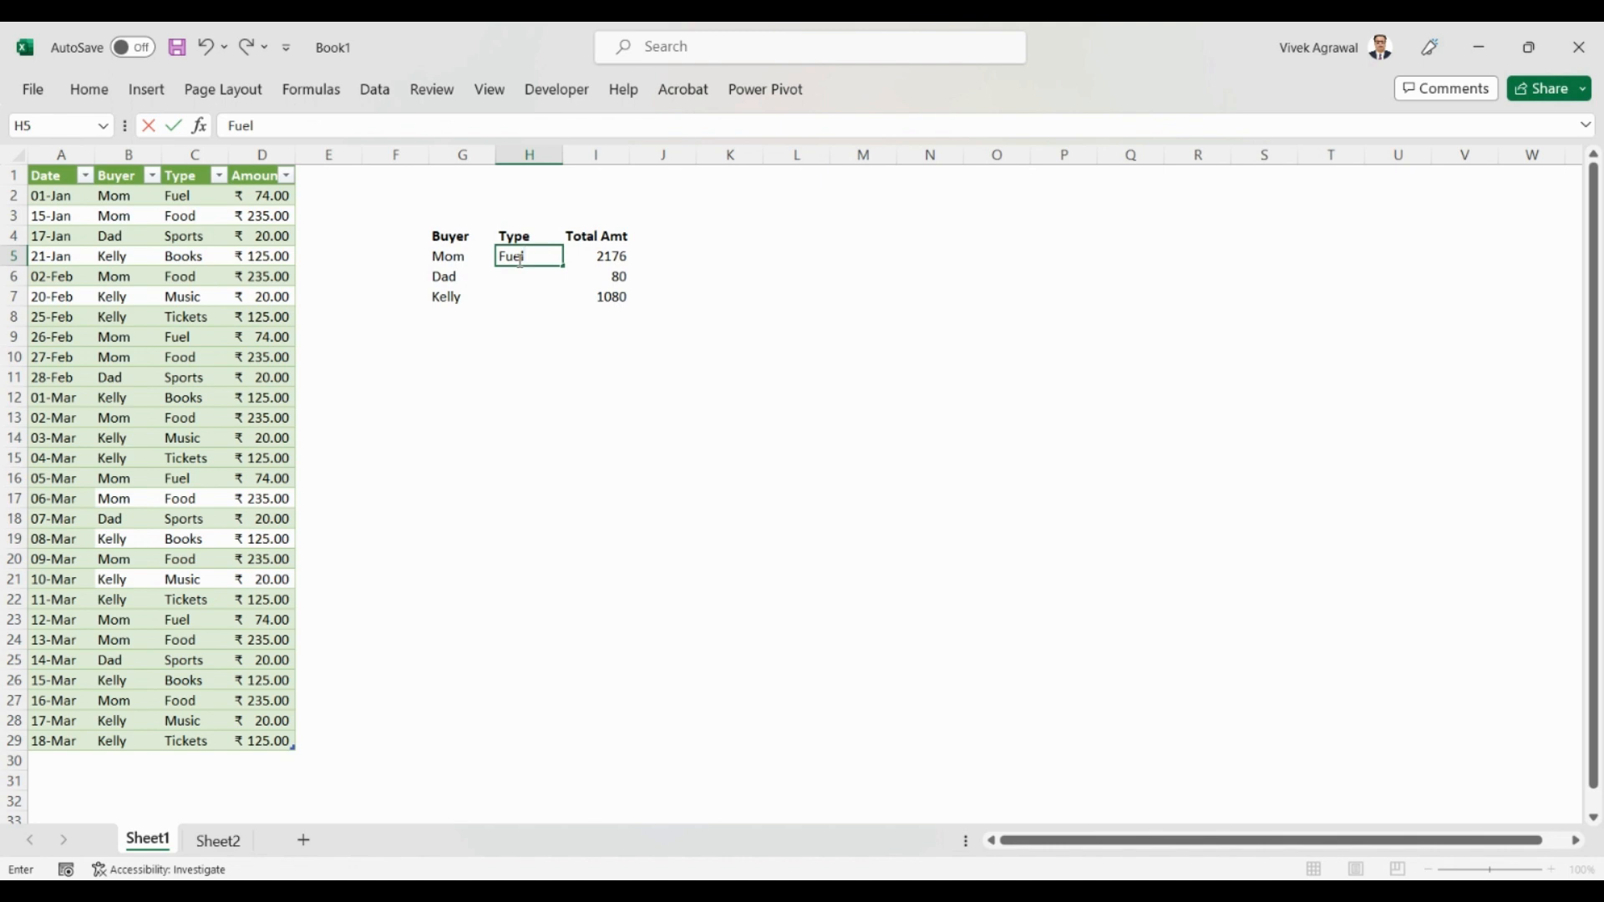
key(Return)
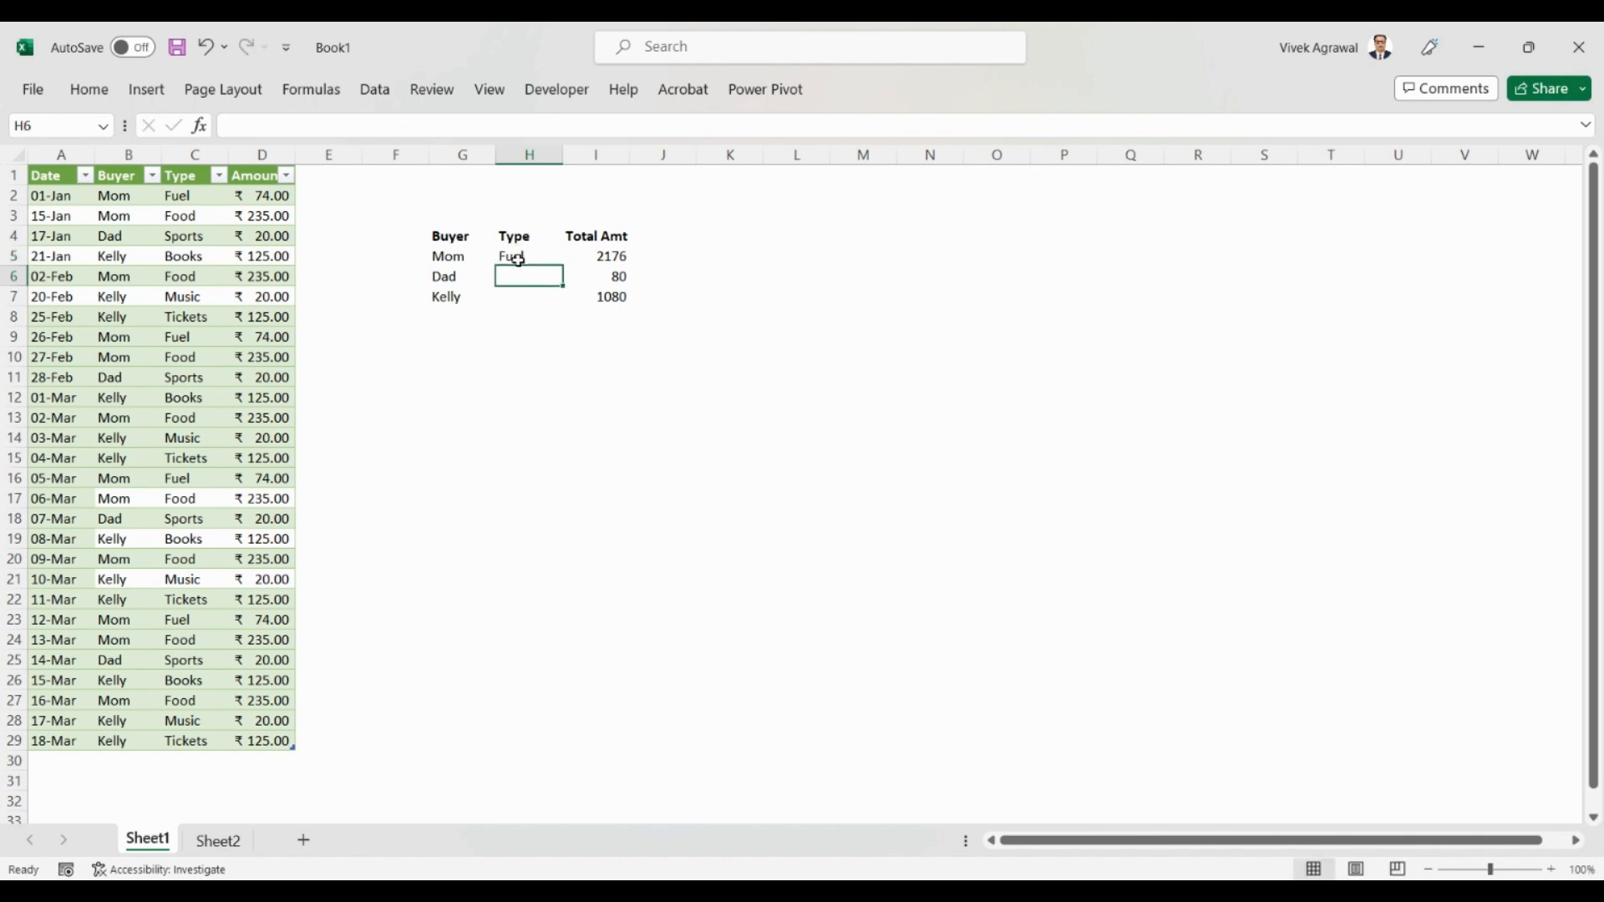
text(Food)
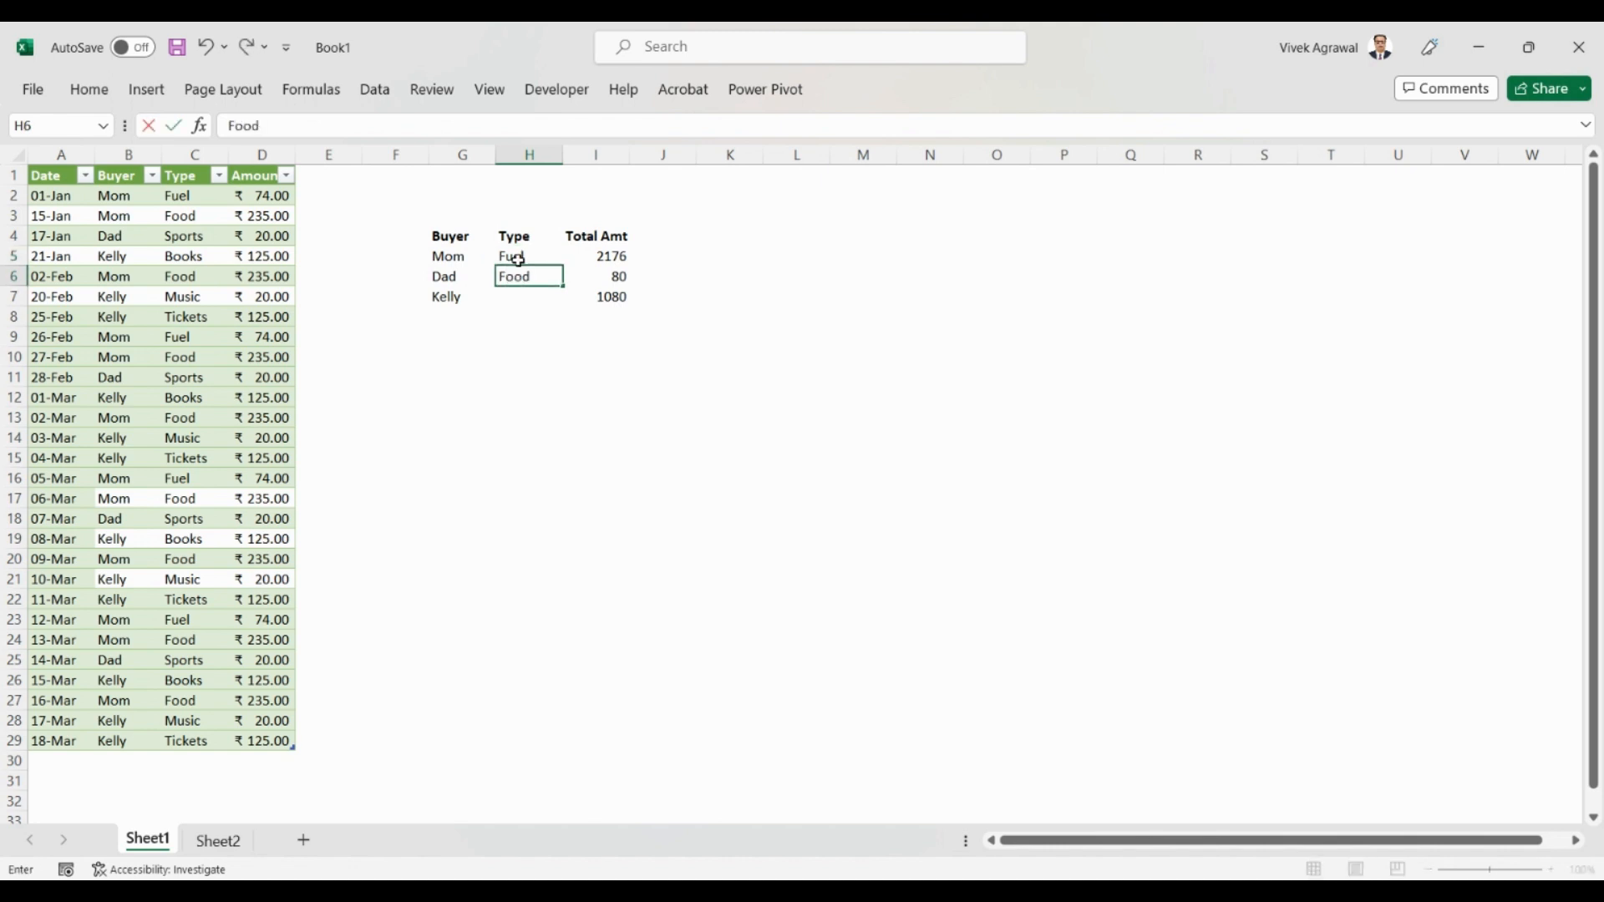
key(Return)
click(448, 276)
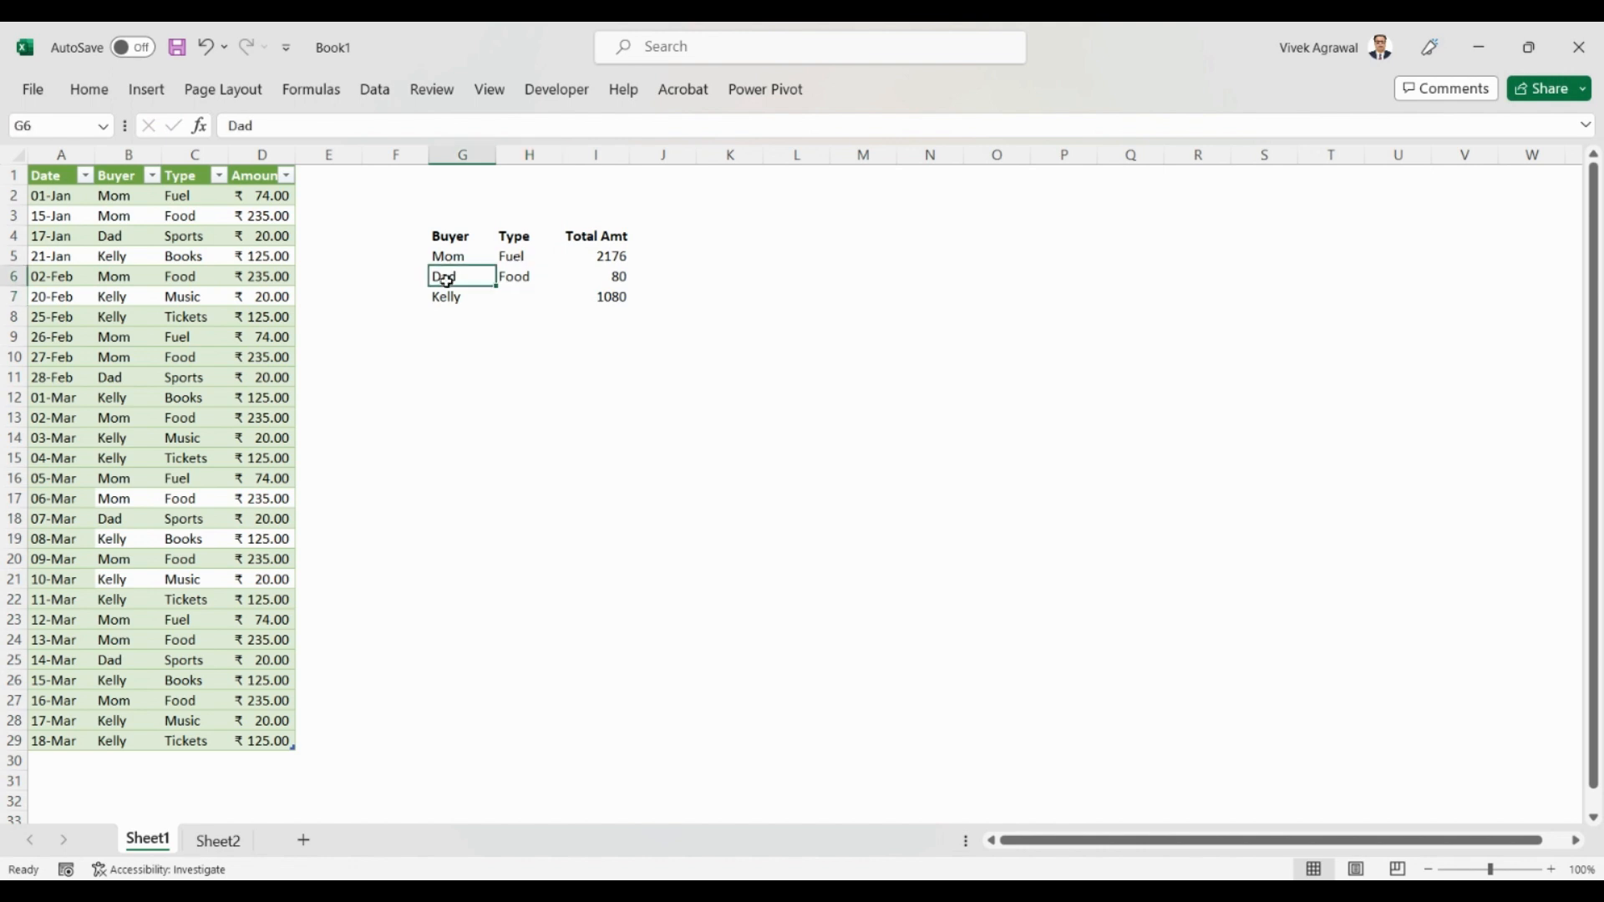
text(Mom)
key(Tab)
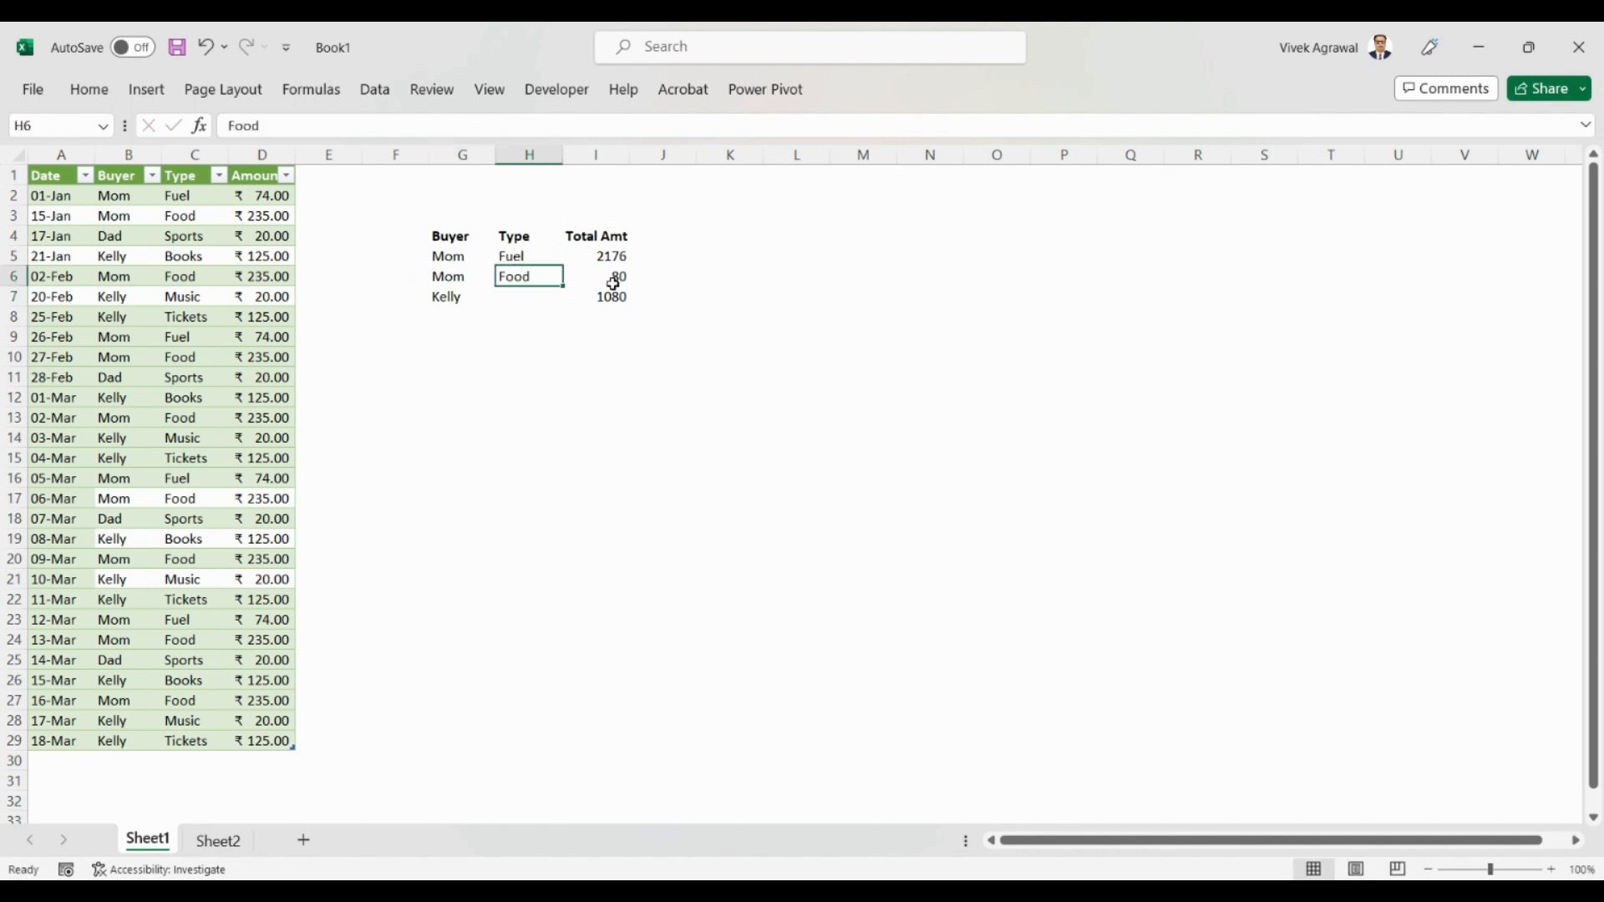
- Clear the third buyer's row of the manual summary in G7:I7
click(441, 299)
drag(440, 298, 593, 309)
key(Delete)
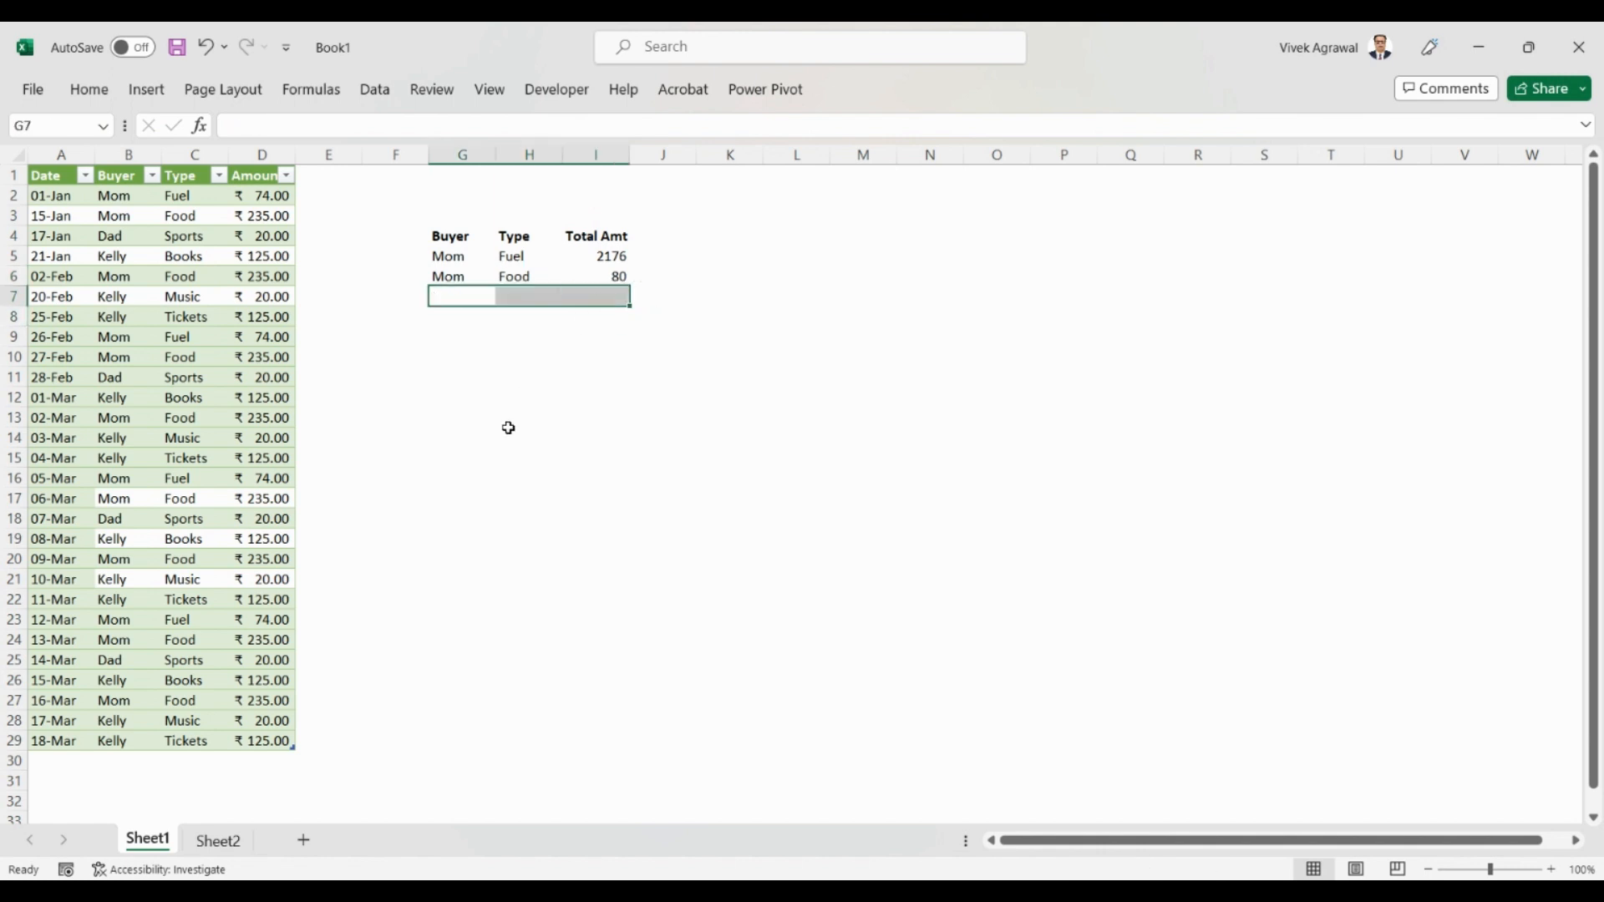
click(509, 434)
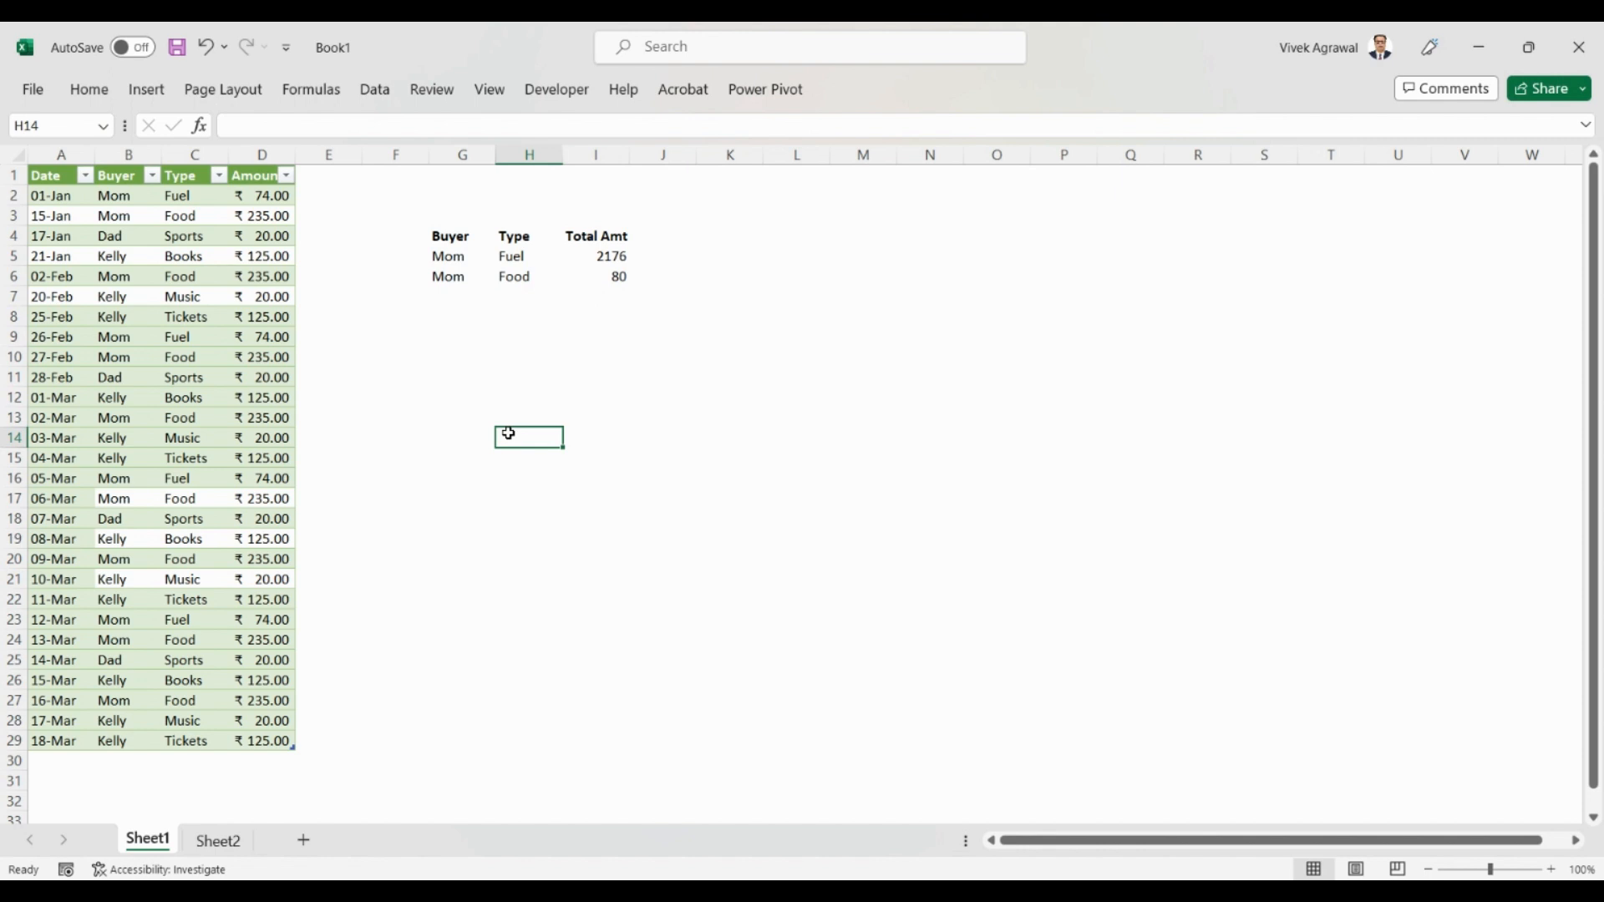
- Clear the rest of the manual summary, headers included, in G4:I6
drag(448, 238, 583, 276)
key(Delete)
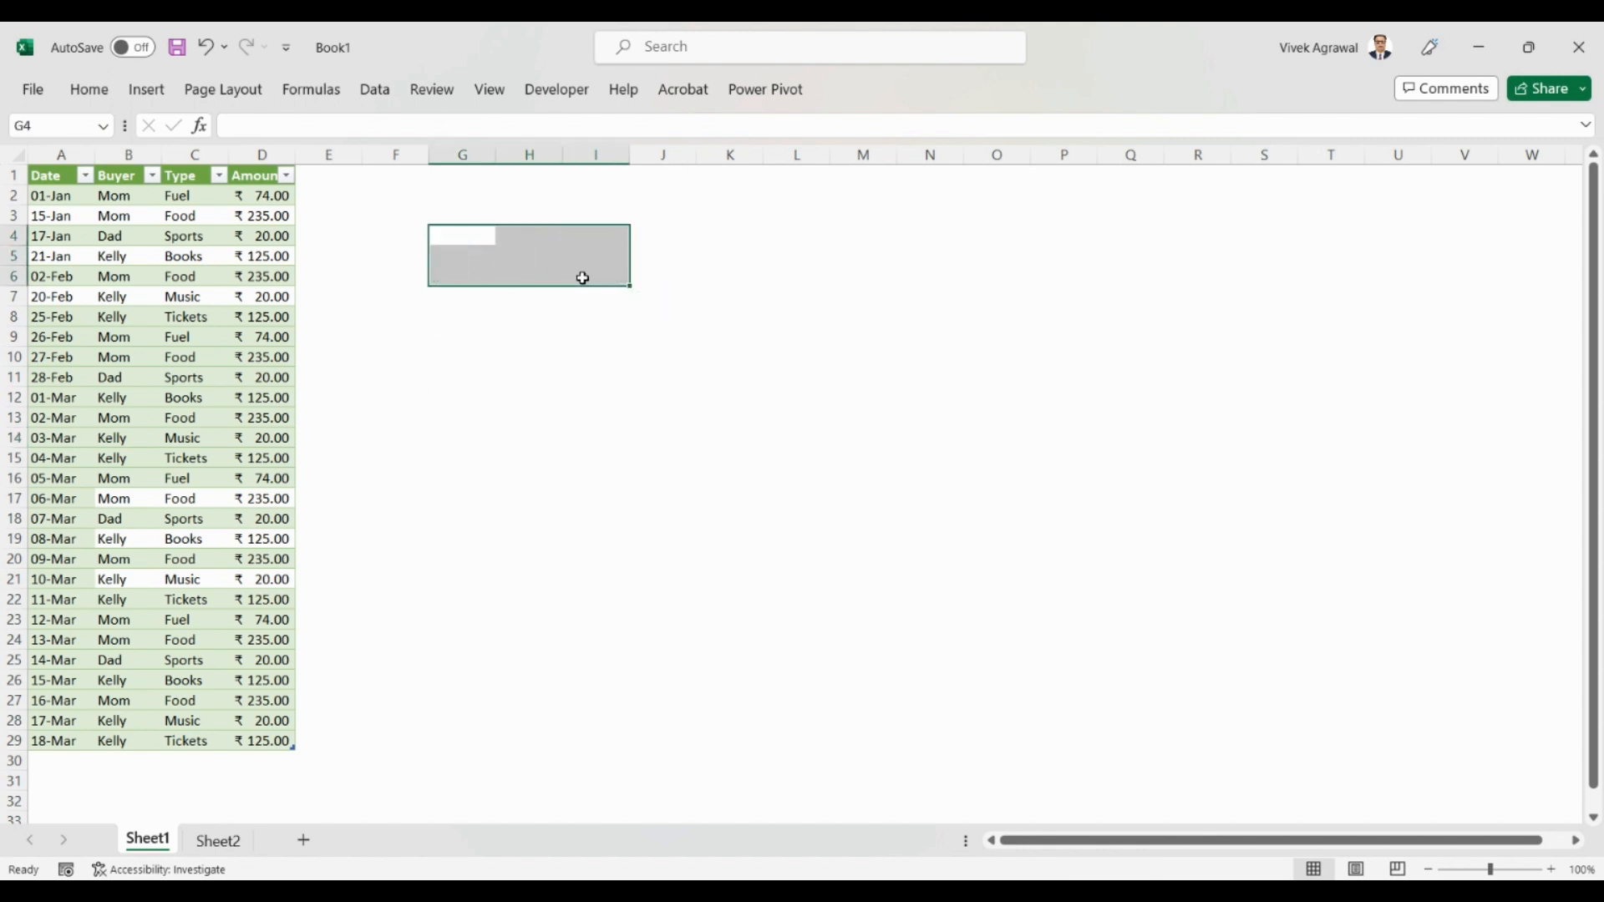
click(499, 521)
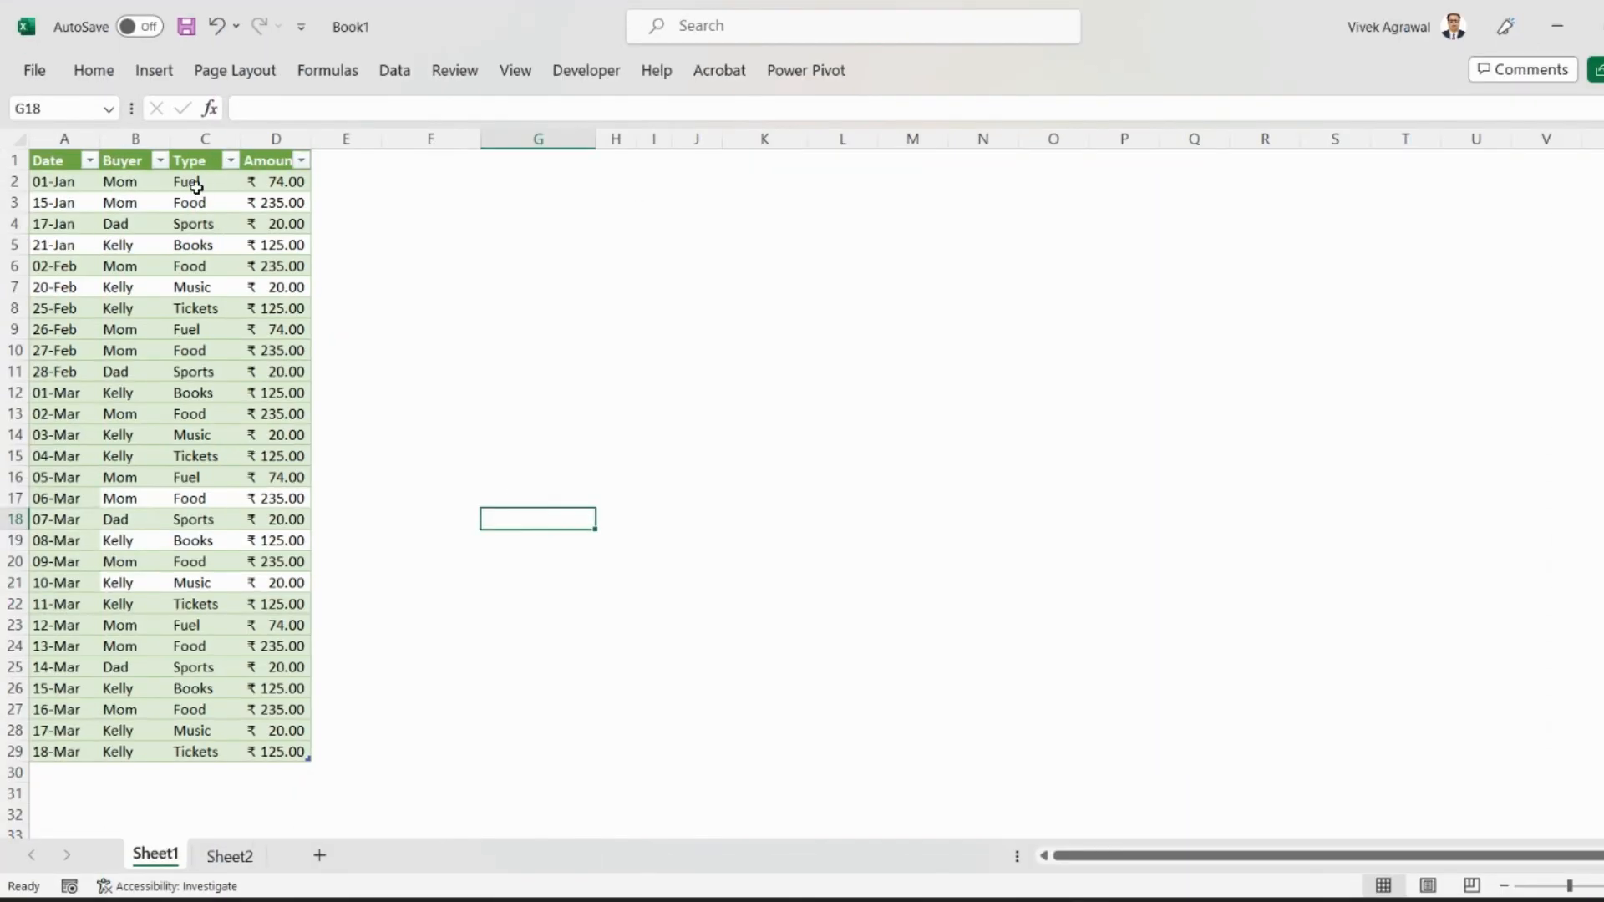
- Start a PivotTable from a table or range and choose the whole expense table, Expenses1, as its source
click(158, 71)
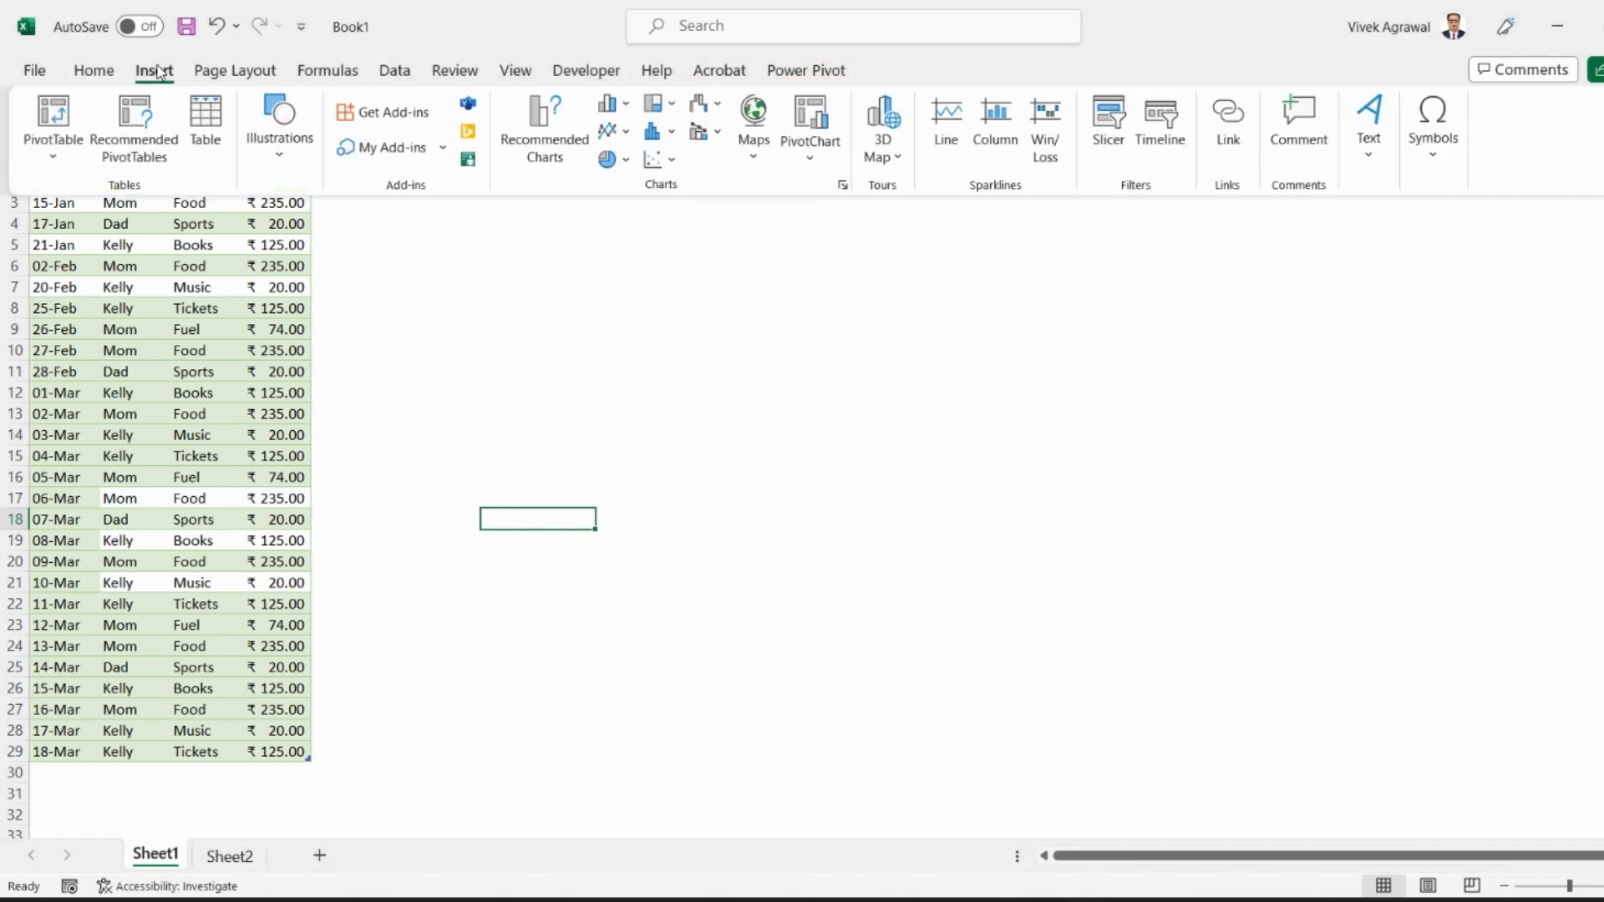
click(42, 171)
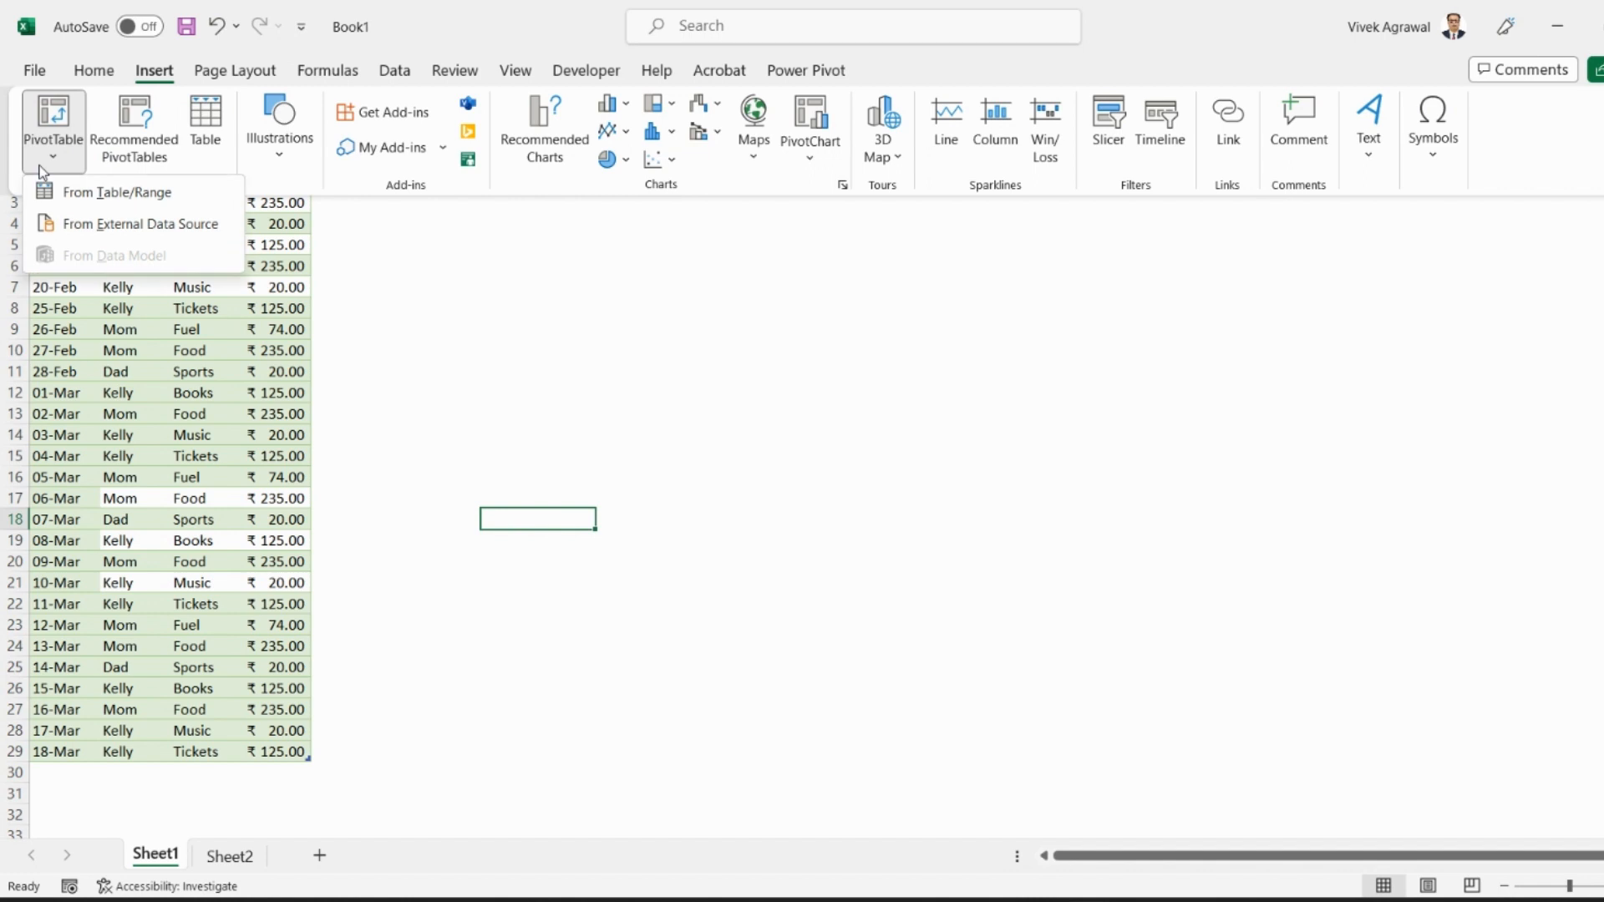
click(141, 204)
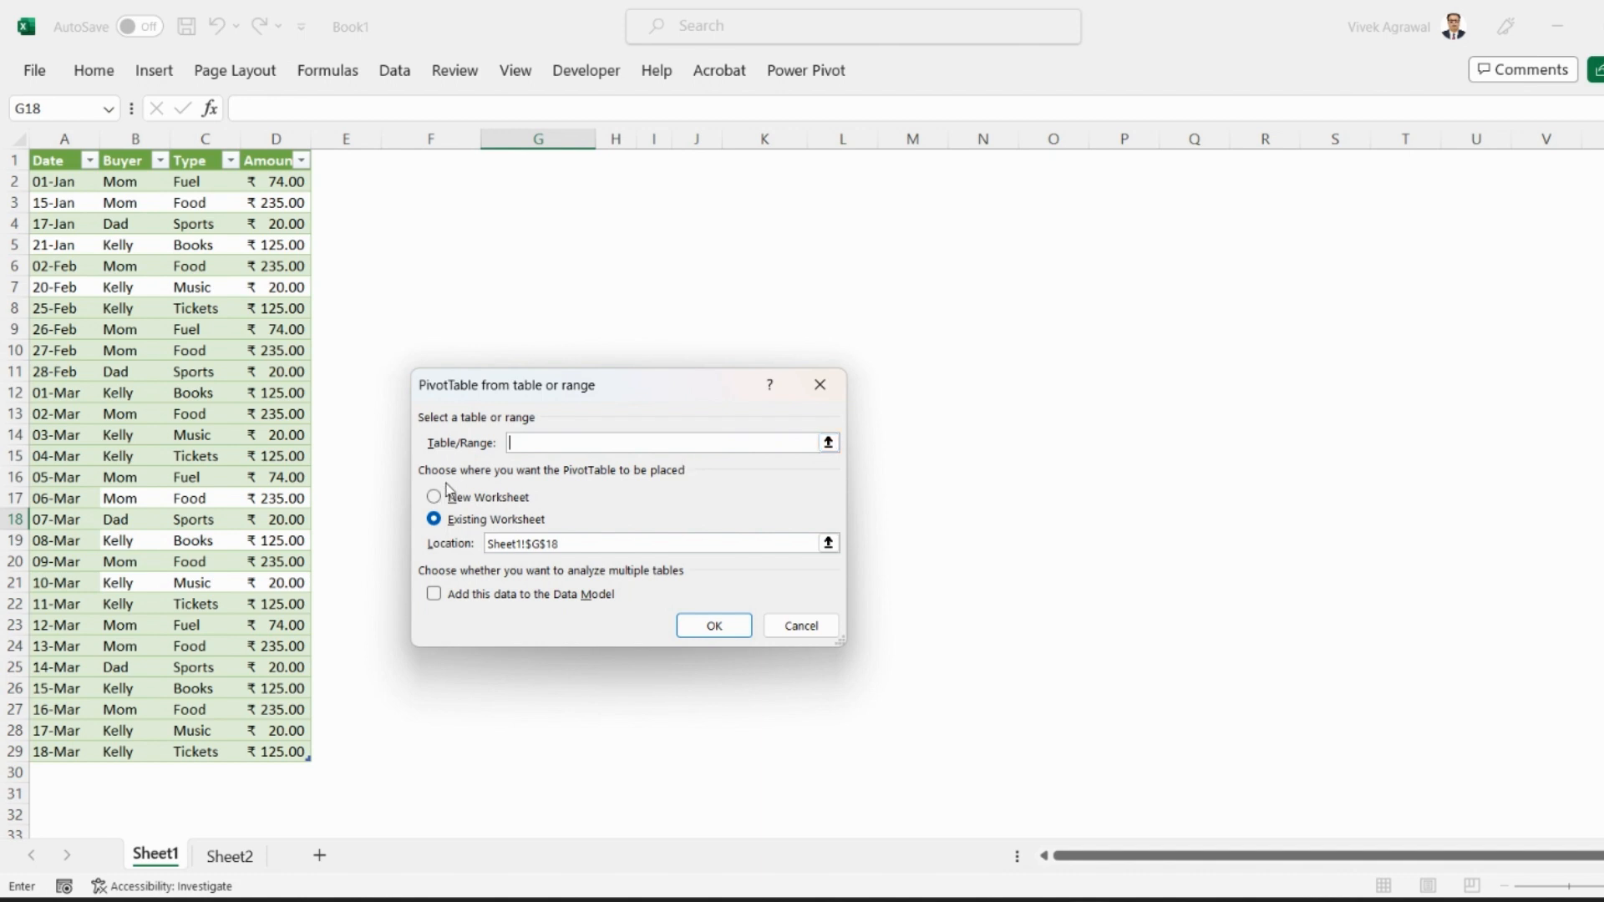
click(828, 445)
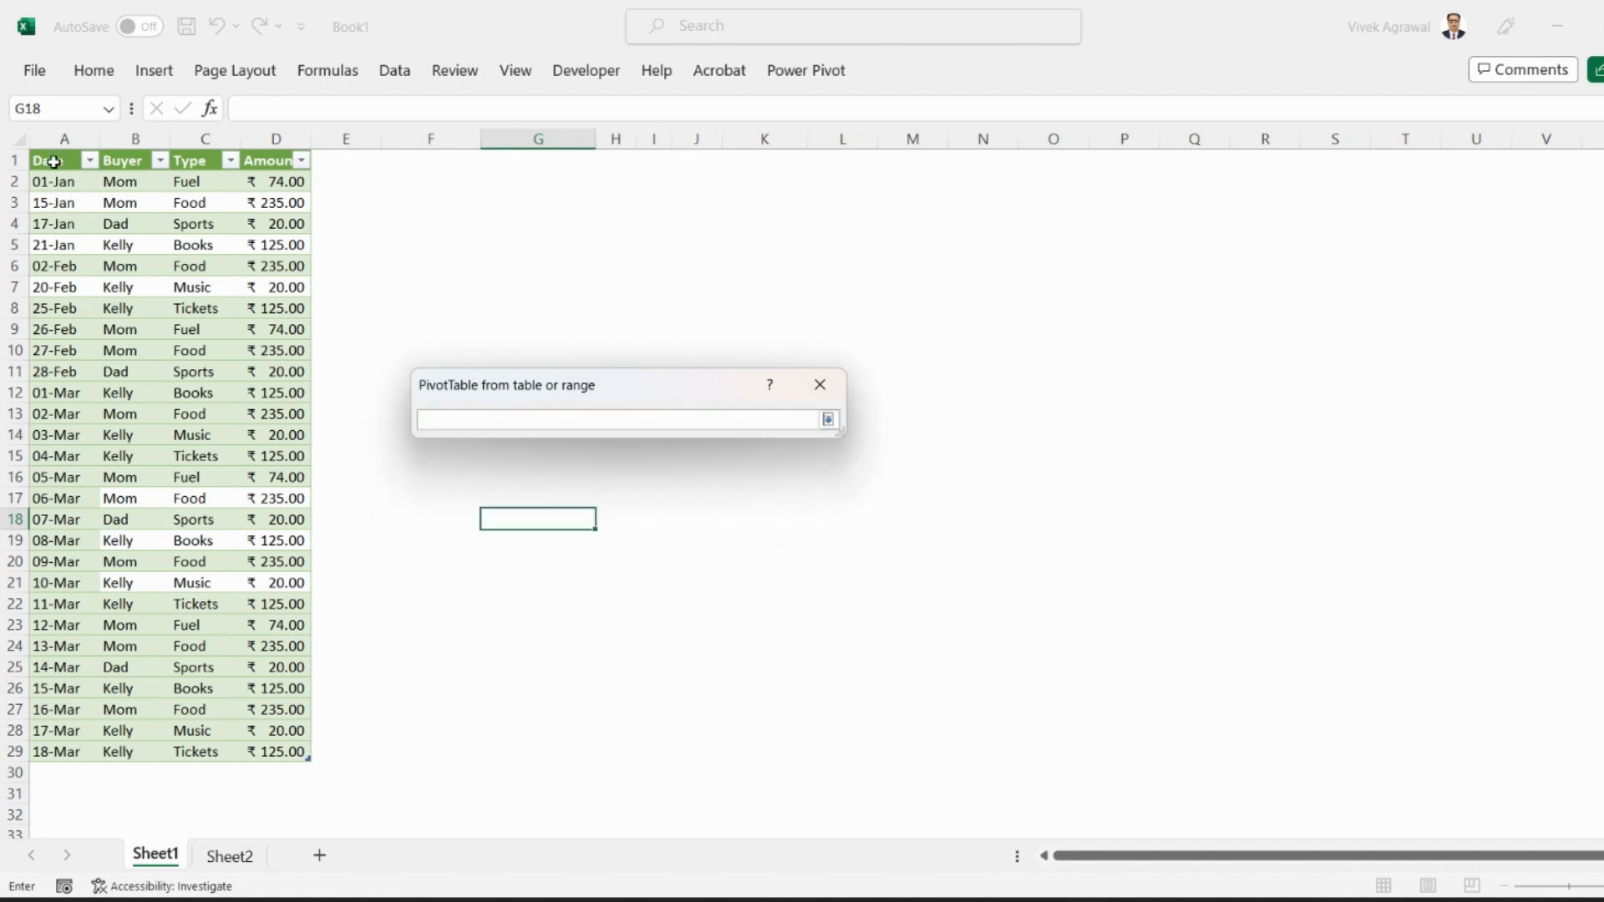
drag(54, 162, 279, 743)
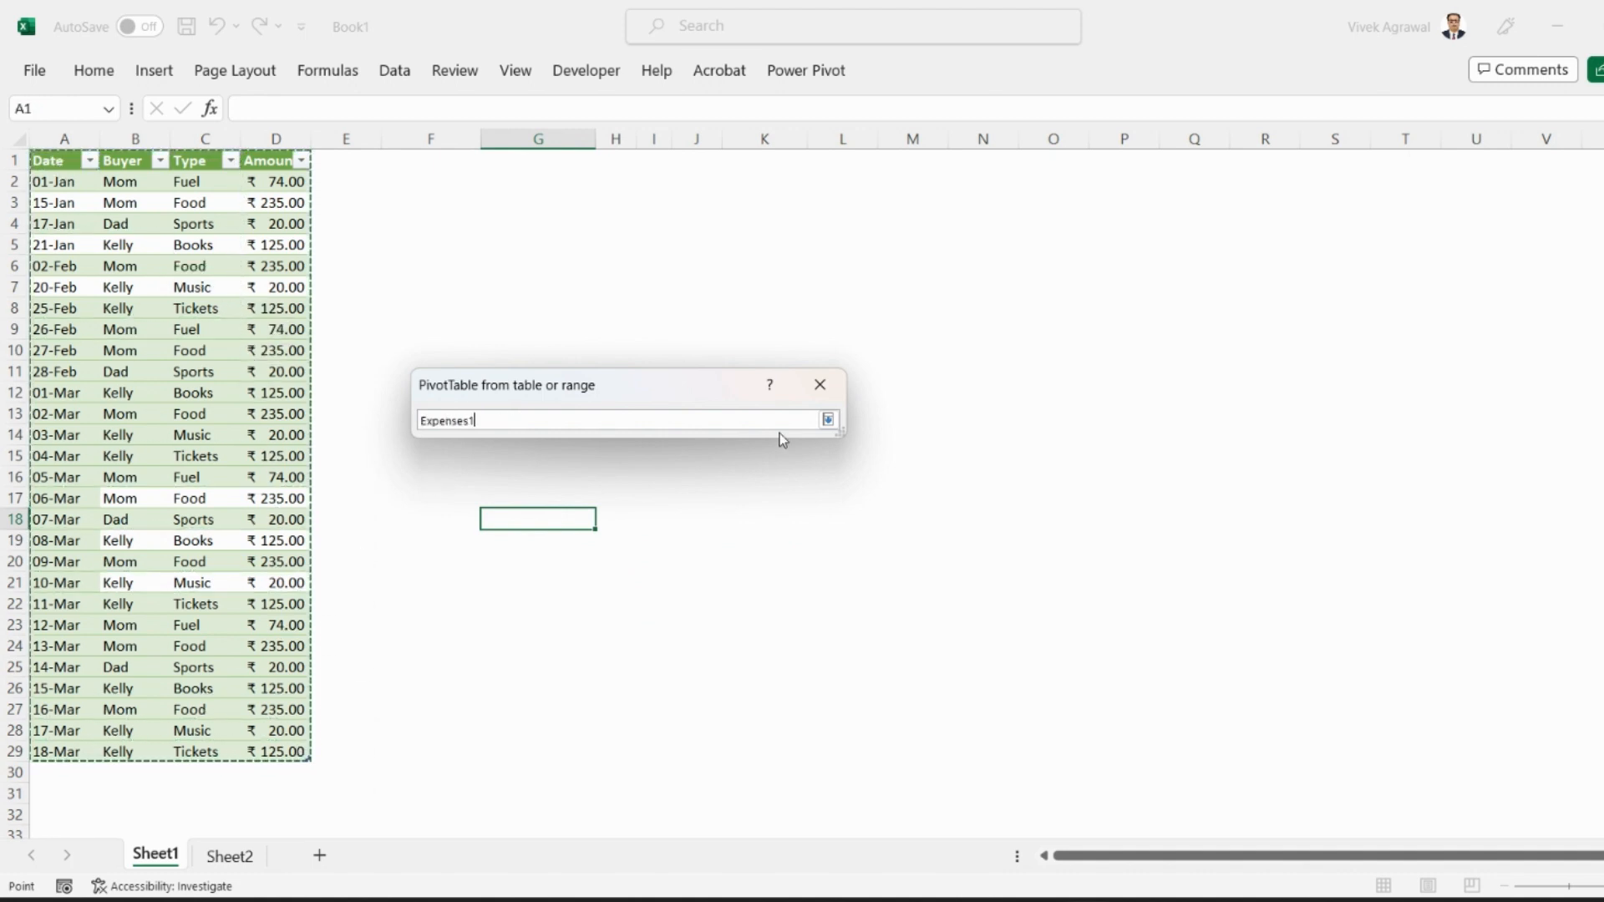
click(828, 419)
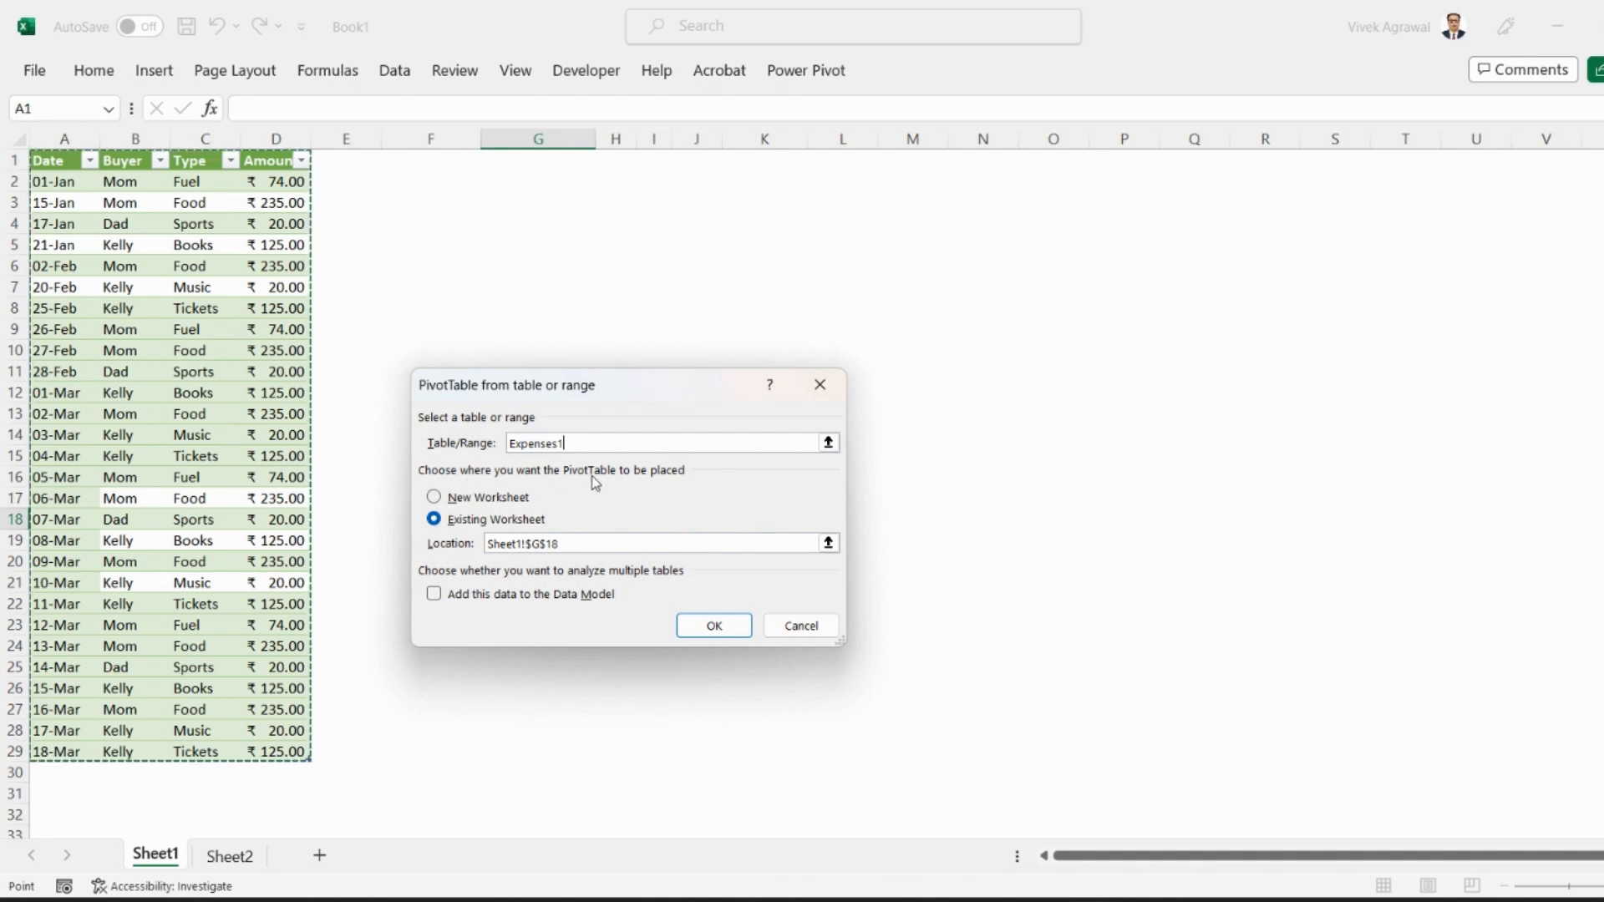
- Create the PivotTable in the existing worksheet with its location at cell F3 of Sheet1
click(459, 504)
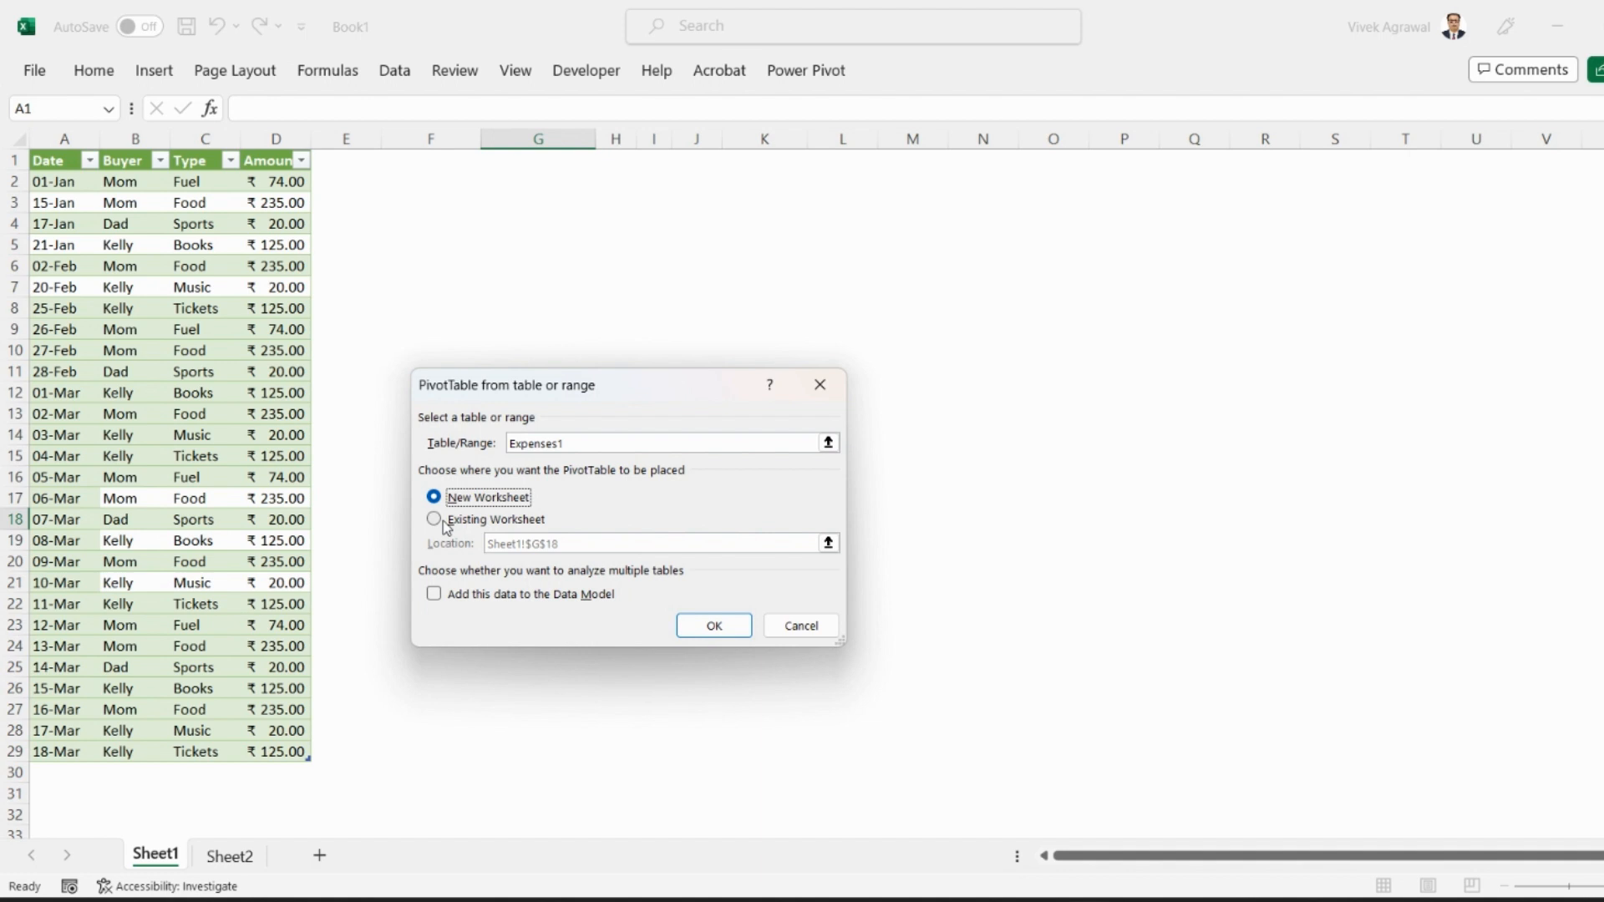
click(445, 524)
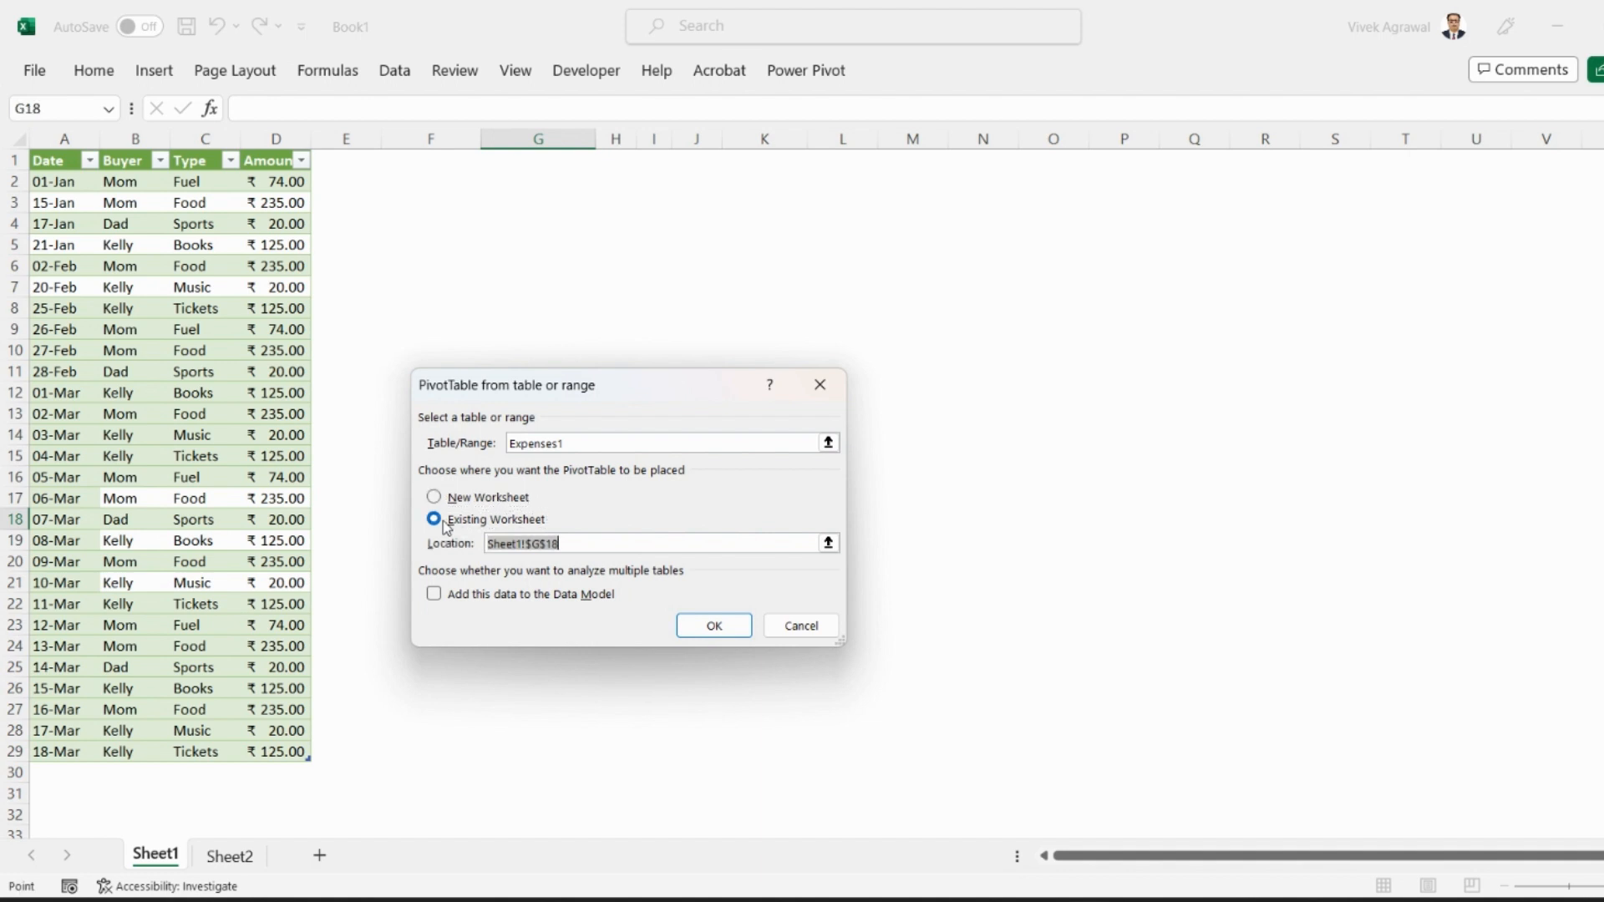
click(408, 208)
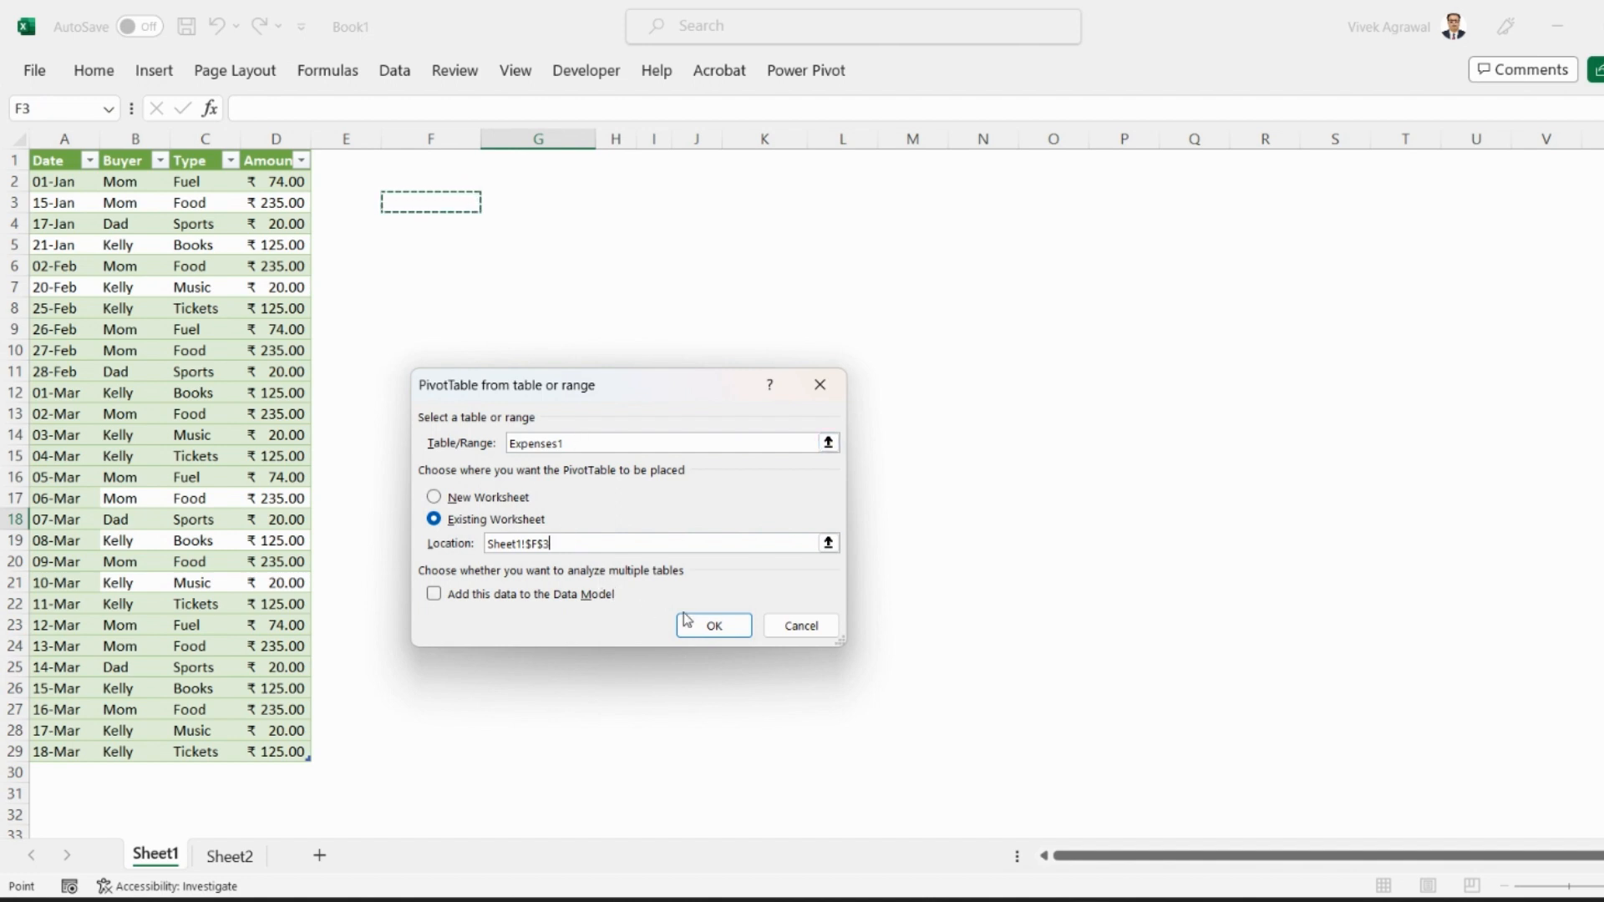
click(715, 626)
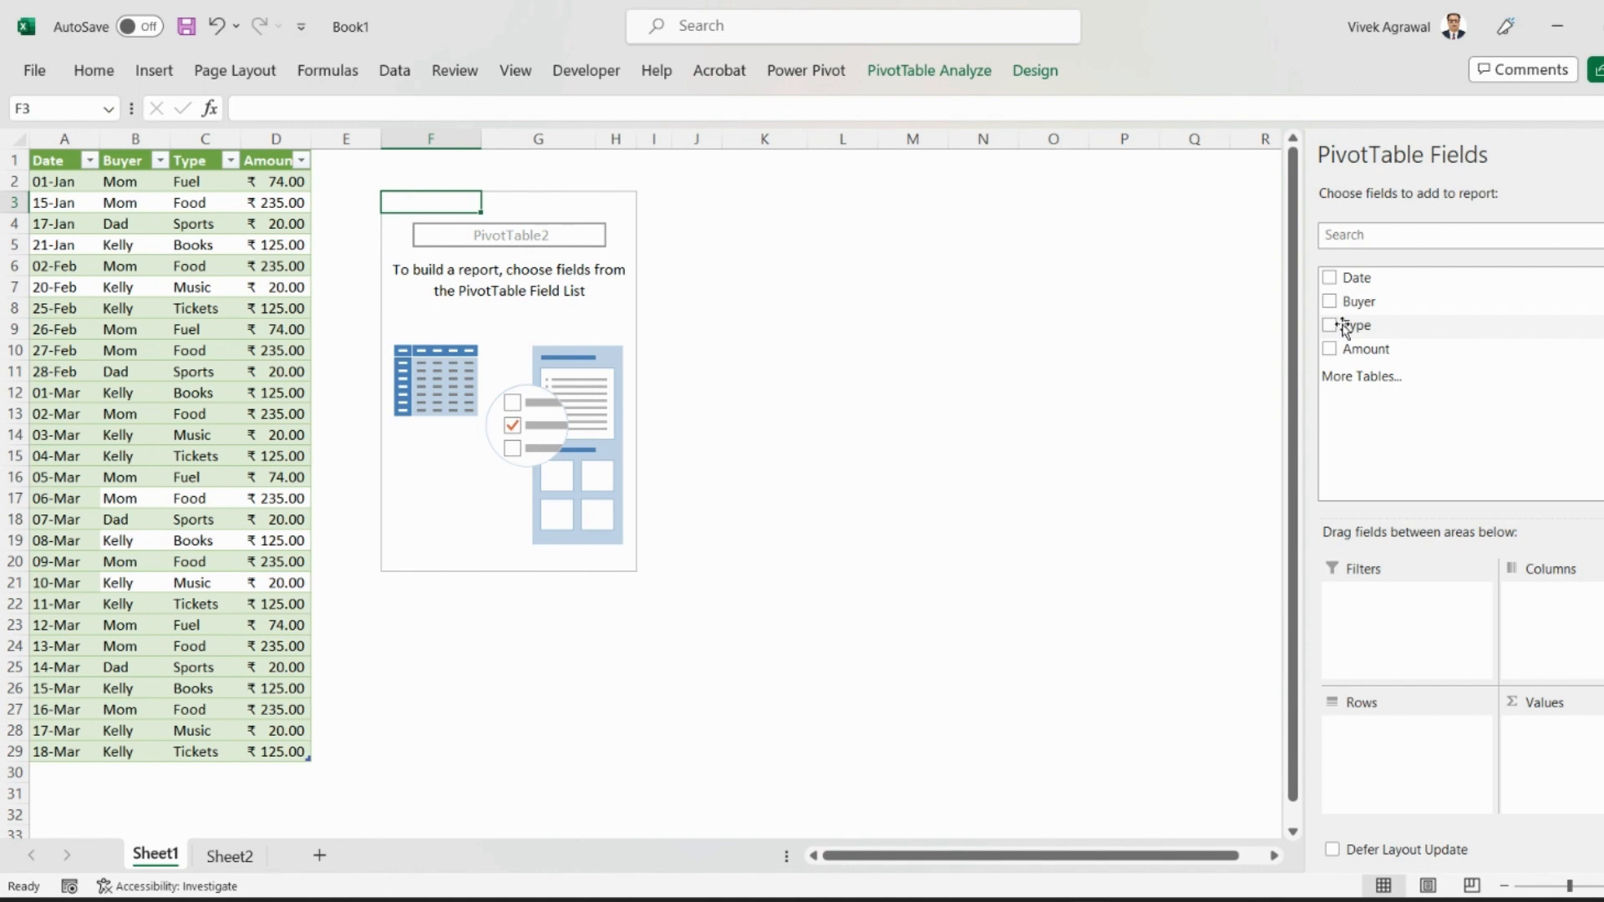
- Lay out the PivotTable with Buyer and Type beneath it in Rows and the sum of Amount in Values
drag(1345, 329, 1390, 727)
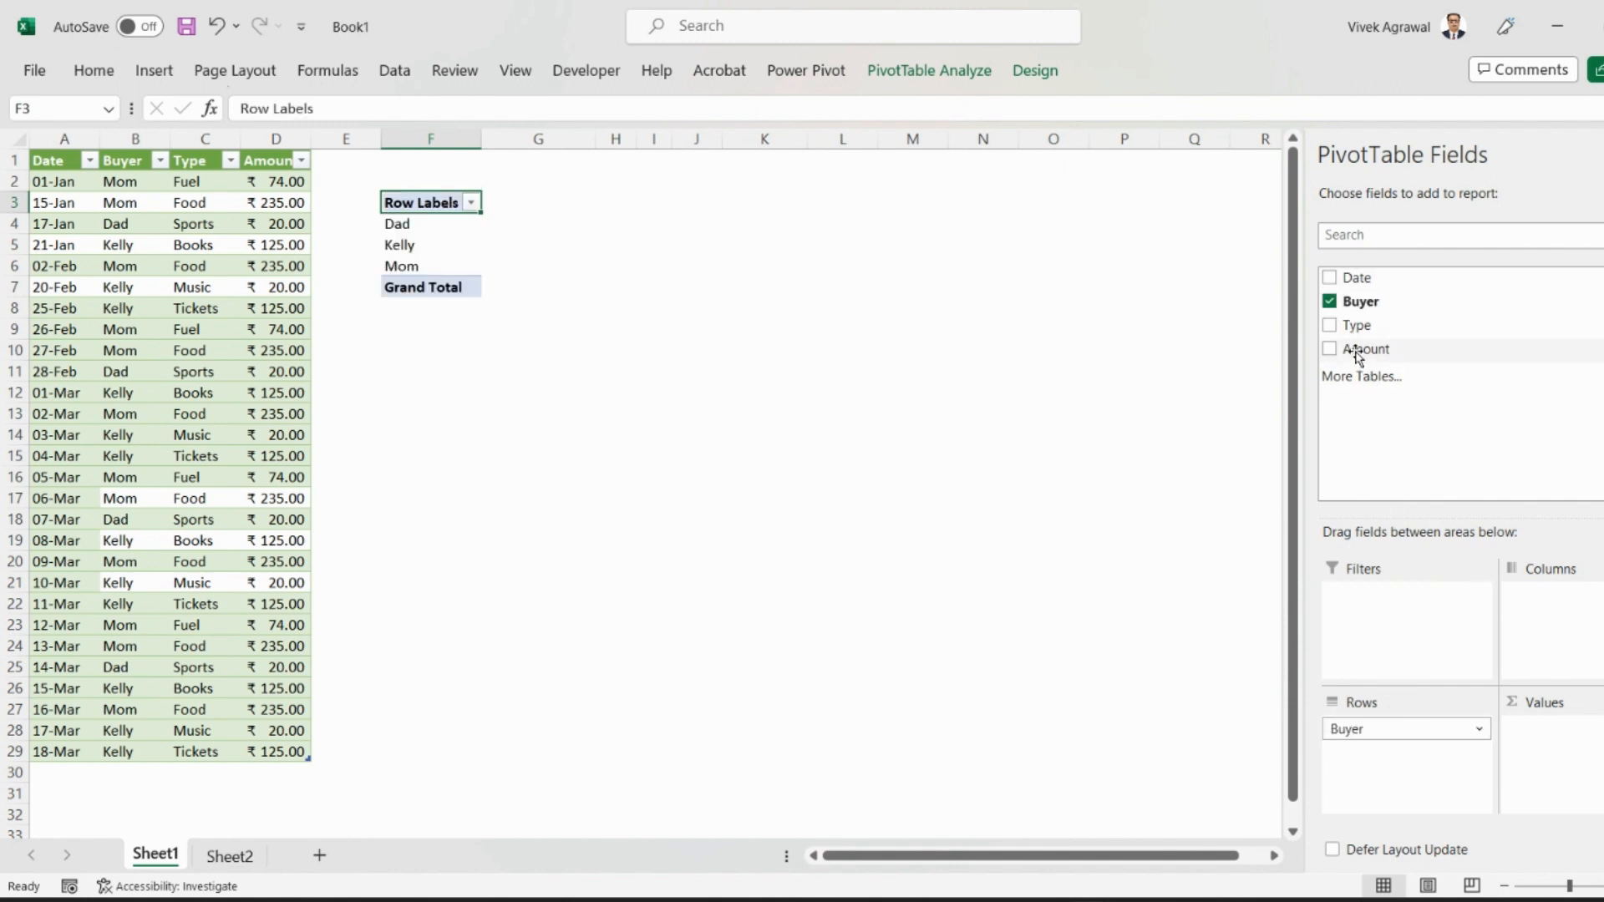
drag(1358, 358, 1570, 731)
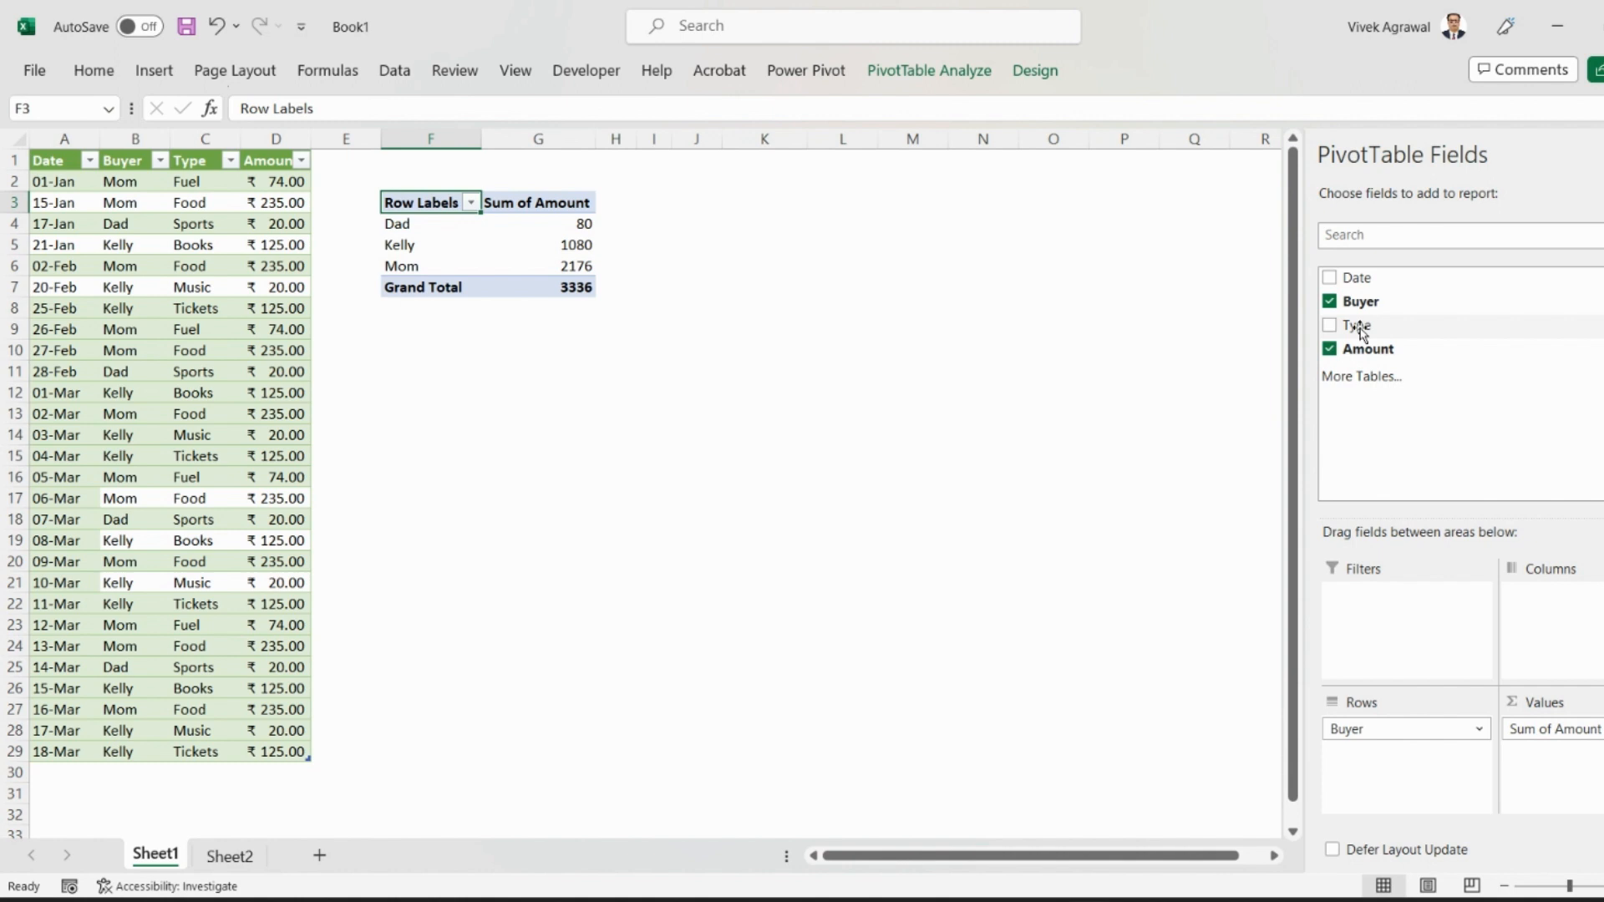
drag(1360, 331, 1421, 810)
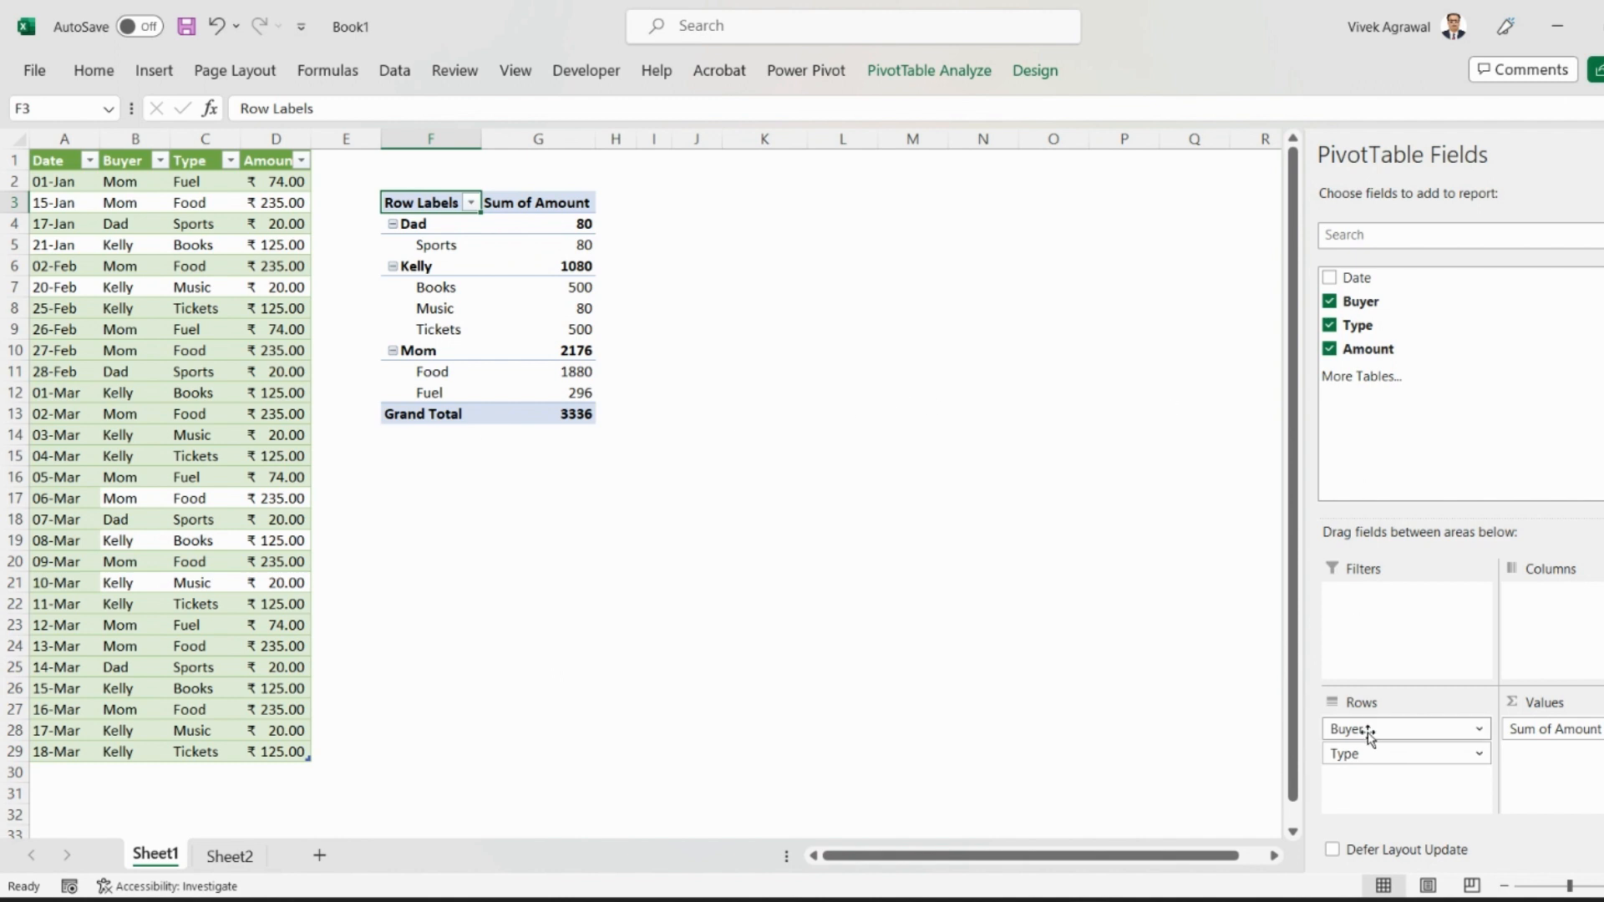
- Move the Type field from Rows to the Filters area and filter the PivotTable to Books
drag(1371, 756, 1398, 660)
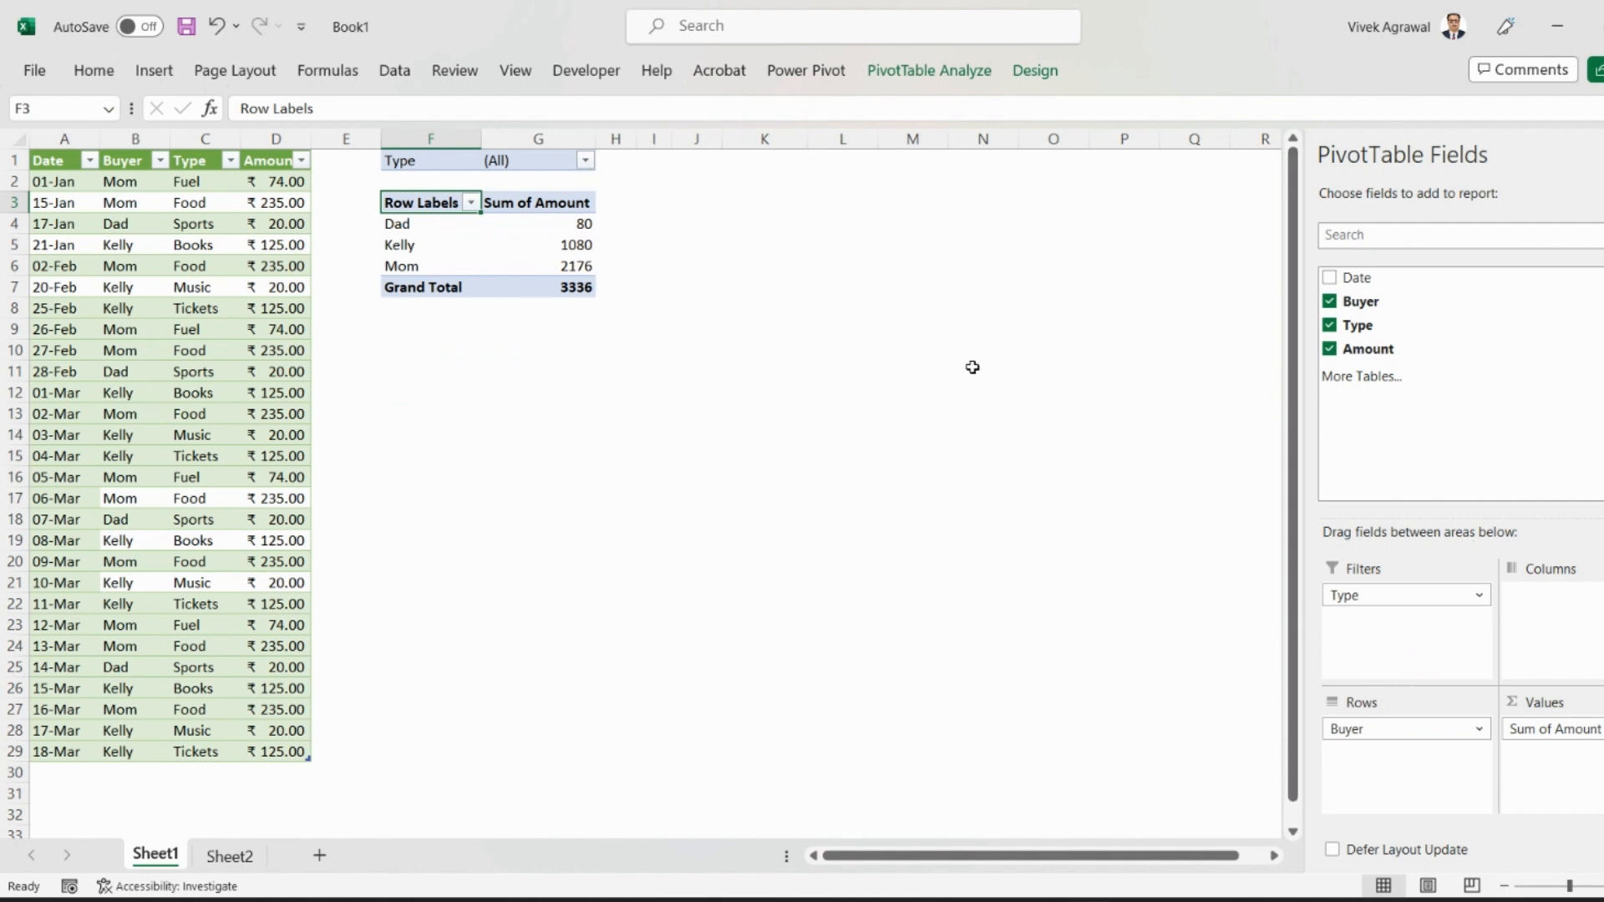
click(587, 161)
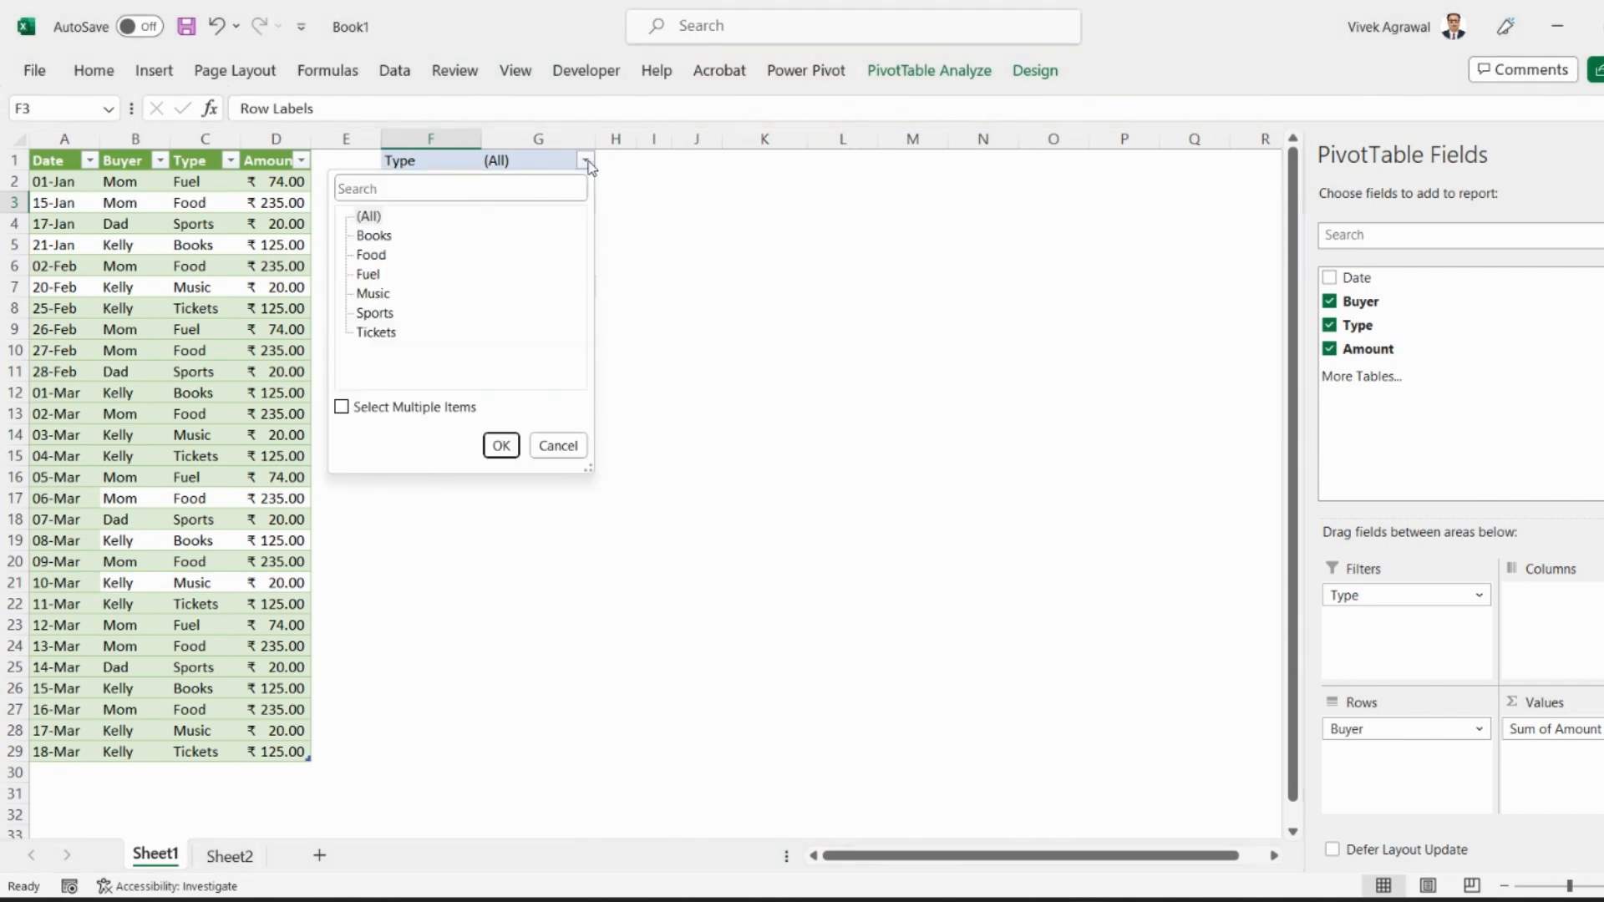
click(388, 243)
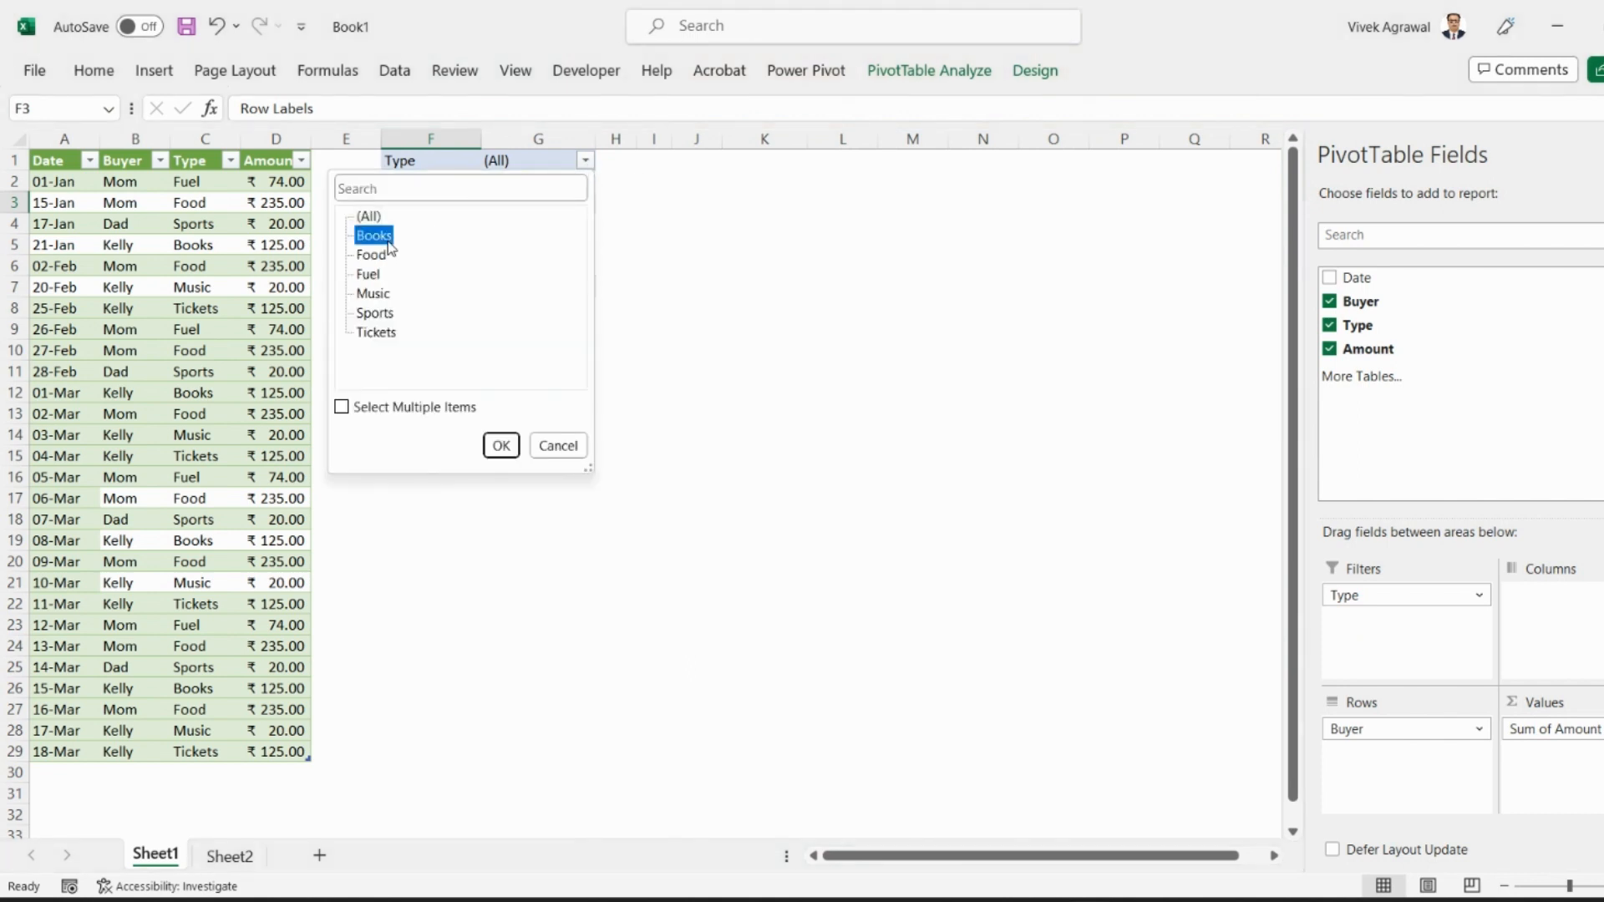
click(502, 444)
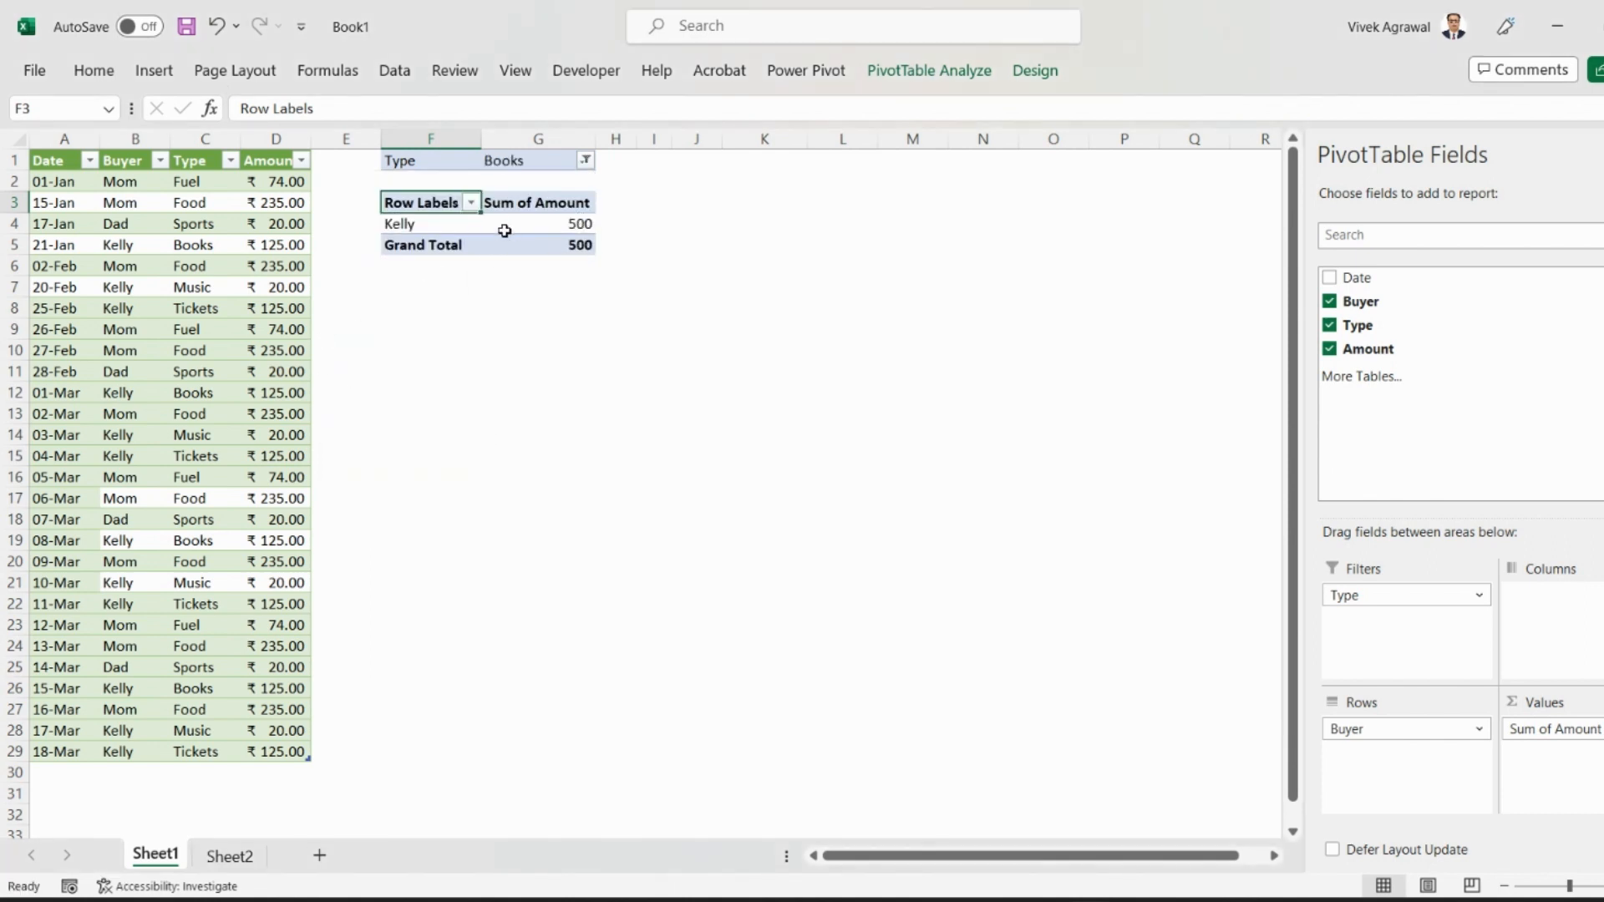
- Allow multiple items in the Type filter and add Food and Fuel to the Books selection
mouse_move(482, 228)
mouse_move(547, 228)
click(585, 160)
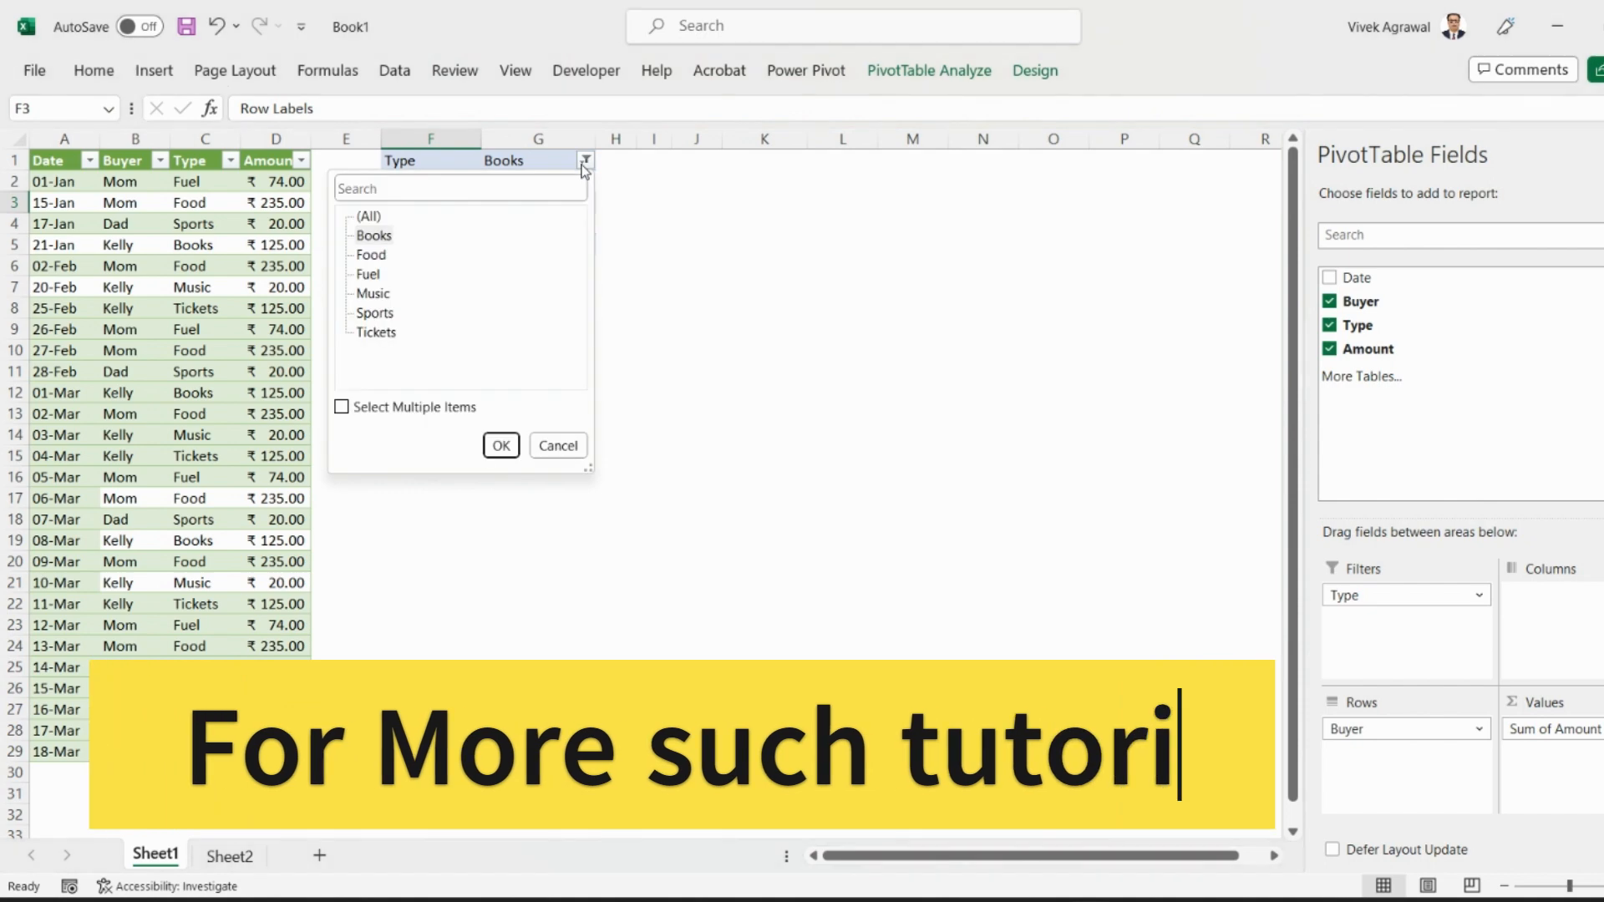
click(342, 407)
click(365, 255)
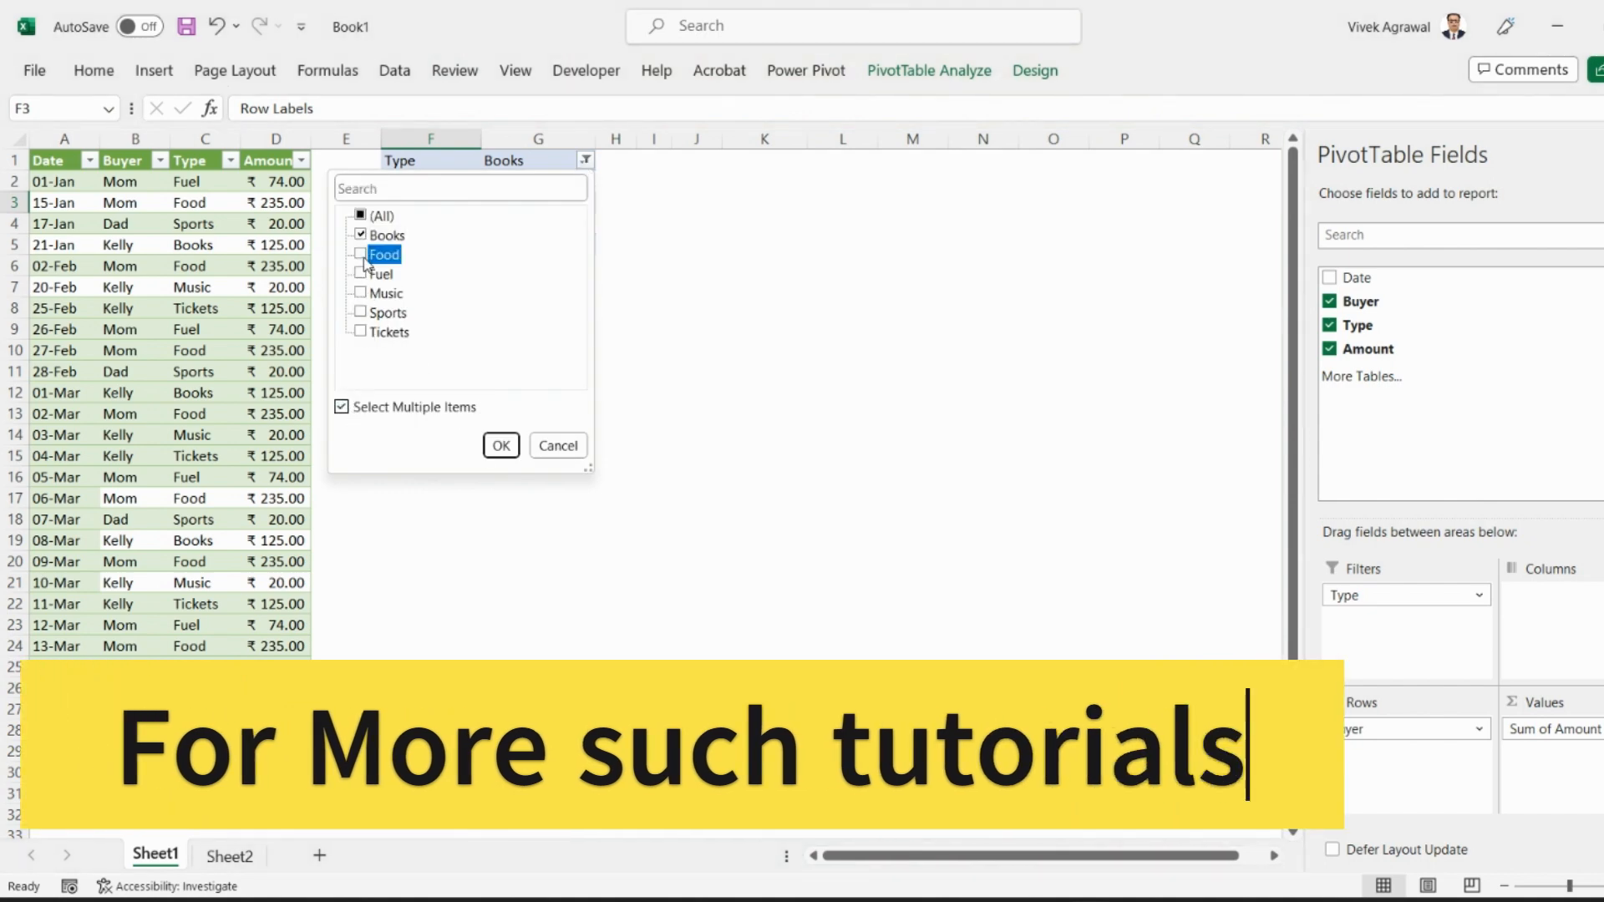
click(363, 275)
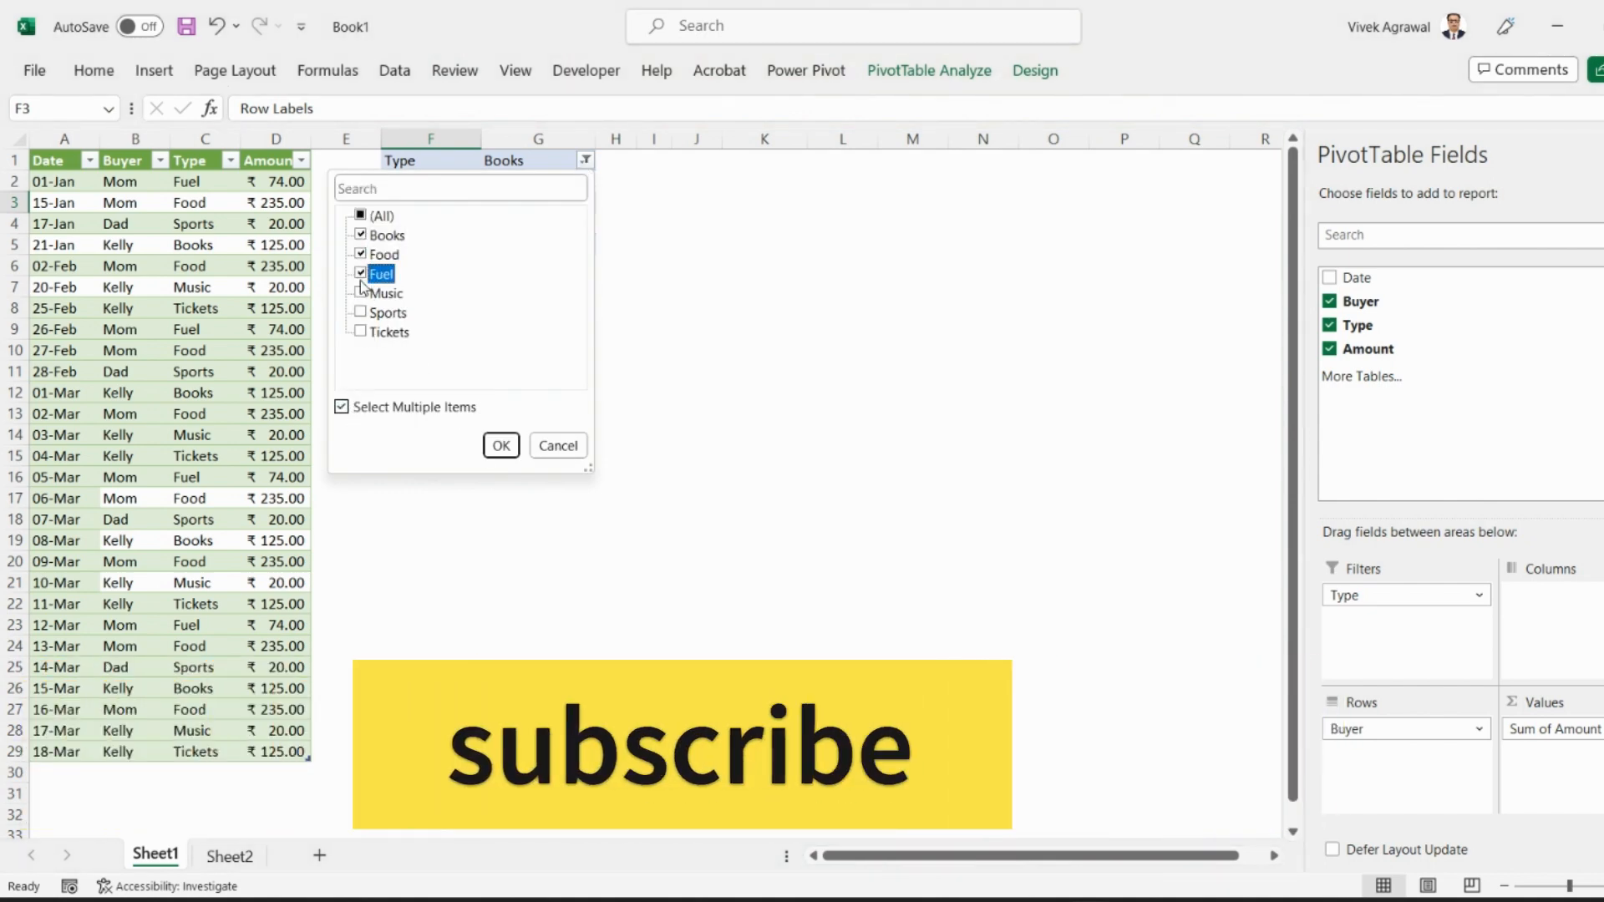
click(502, 446)
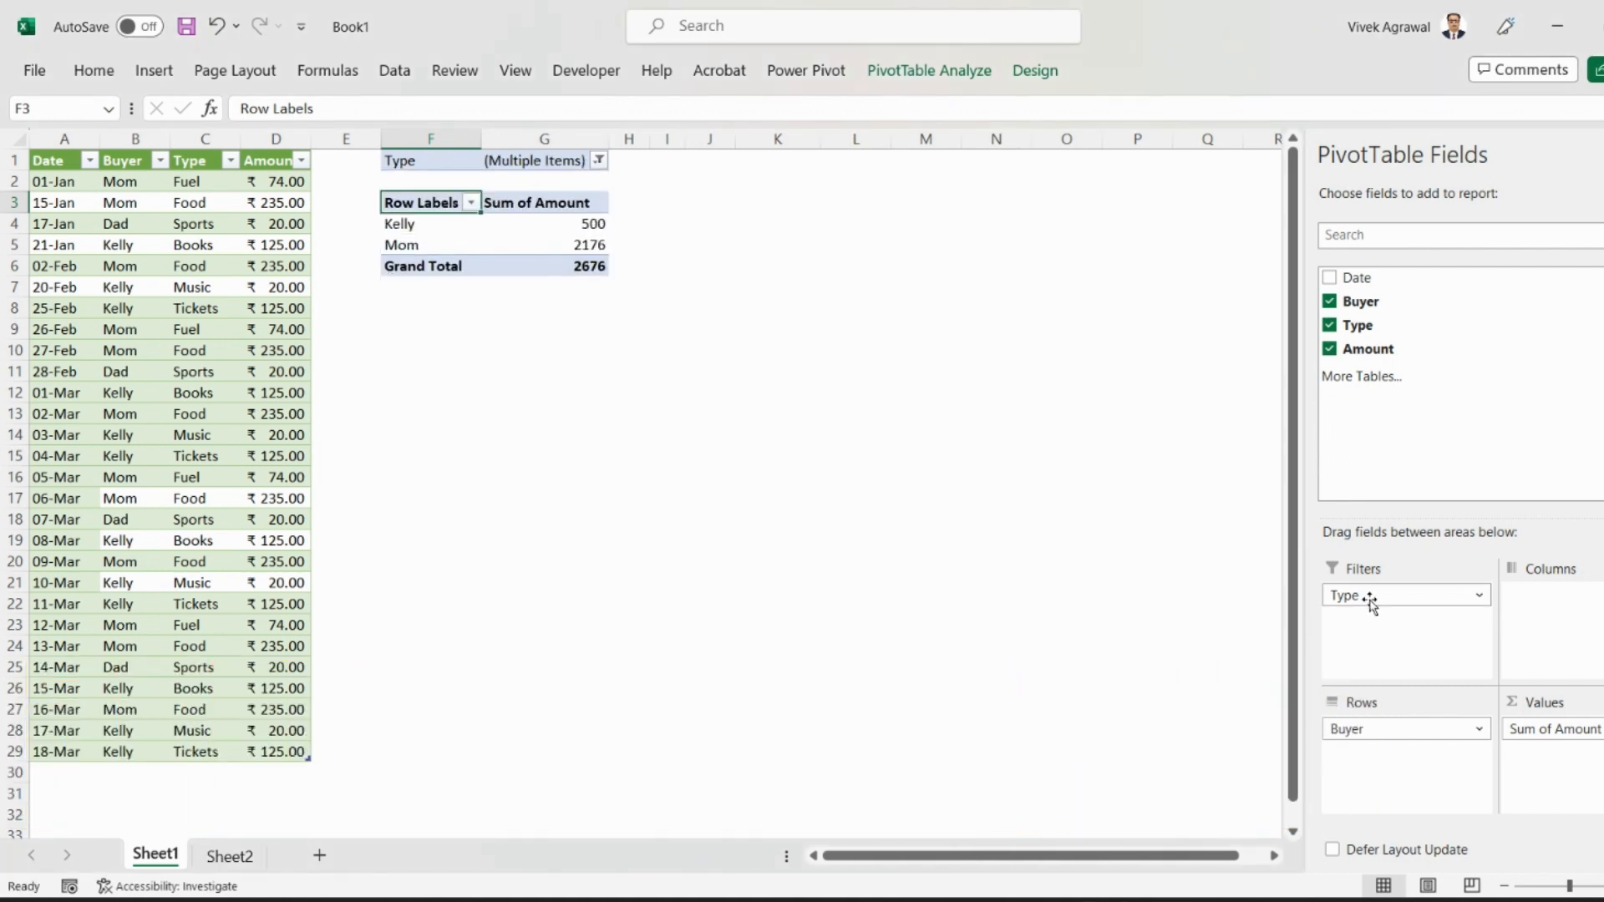
- Move the Type field from Filters to Columns and select all types in the column label filter
drag(1370, 600, 1541, 639)
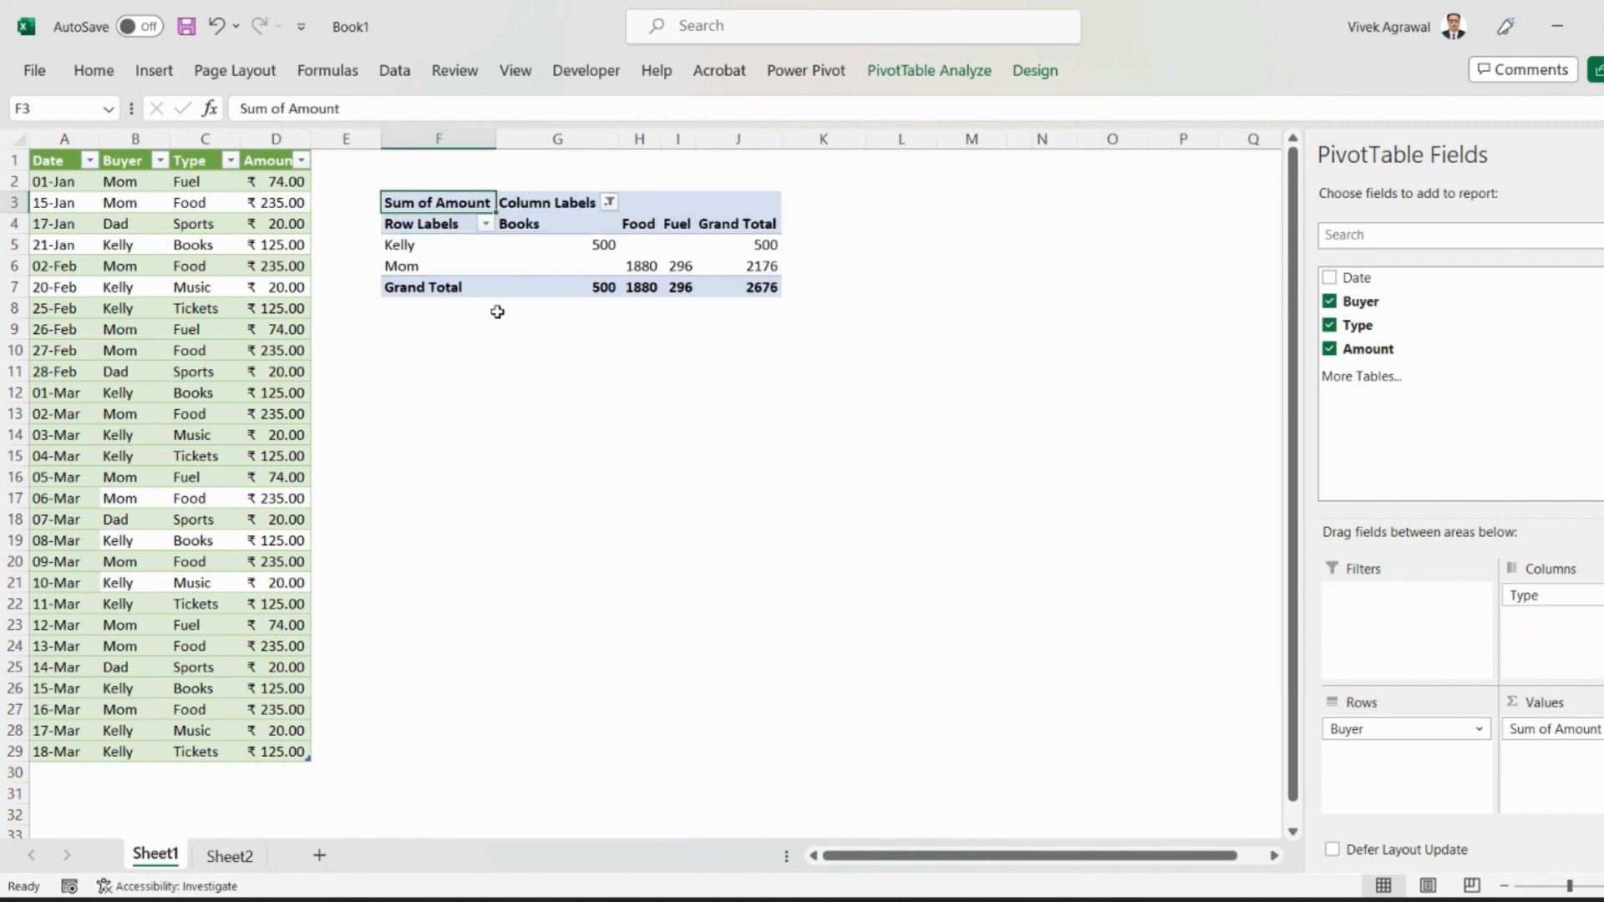
click(610, 203)
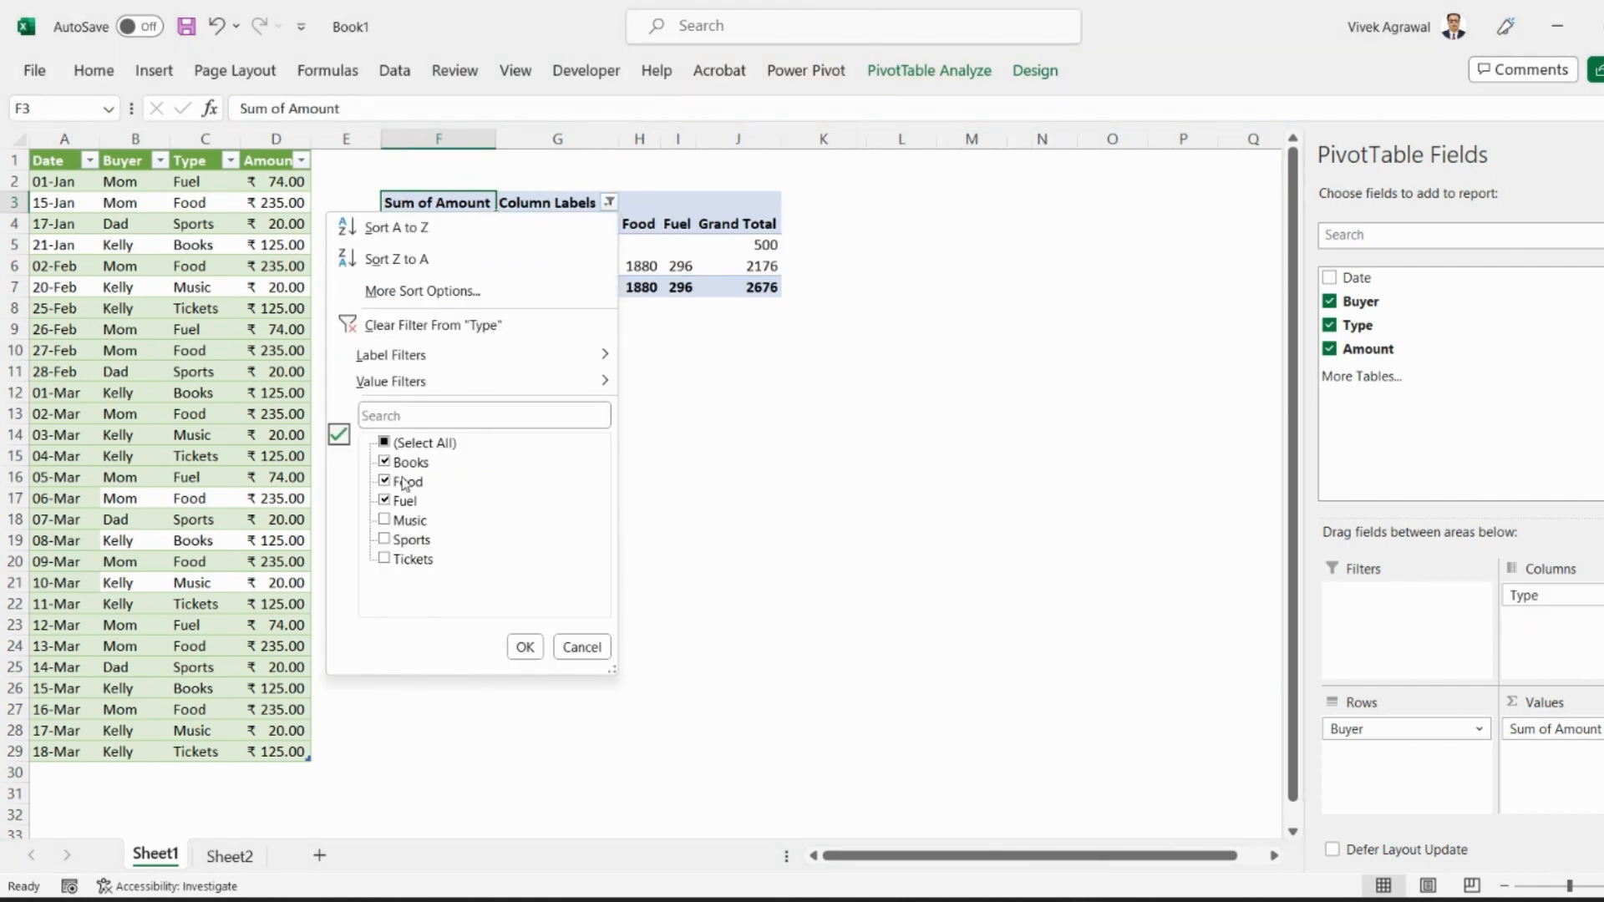
click(385, 441)
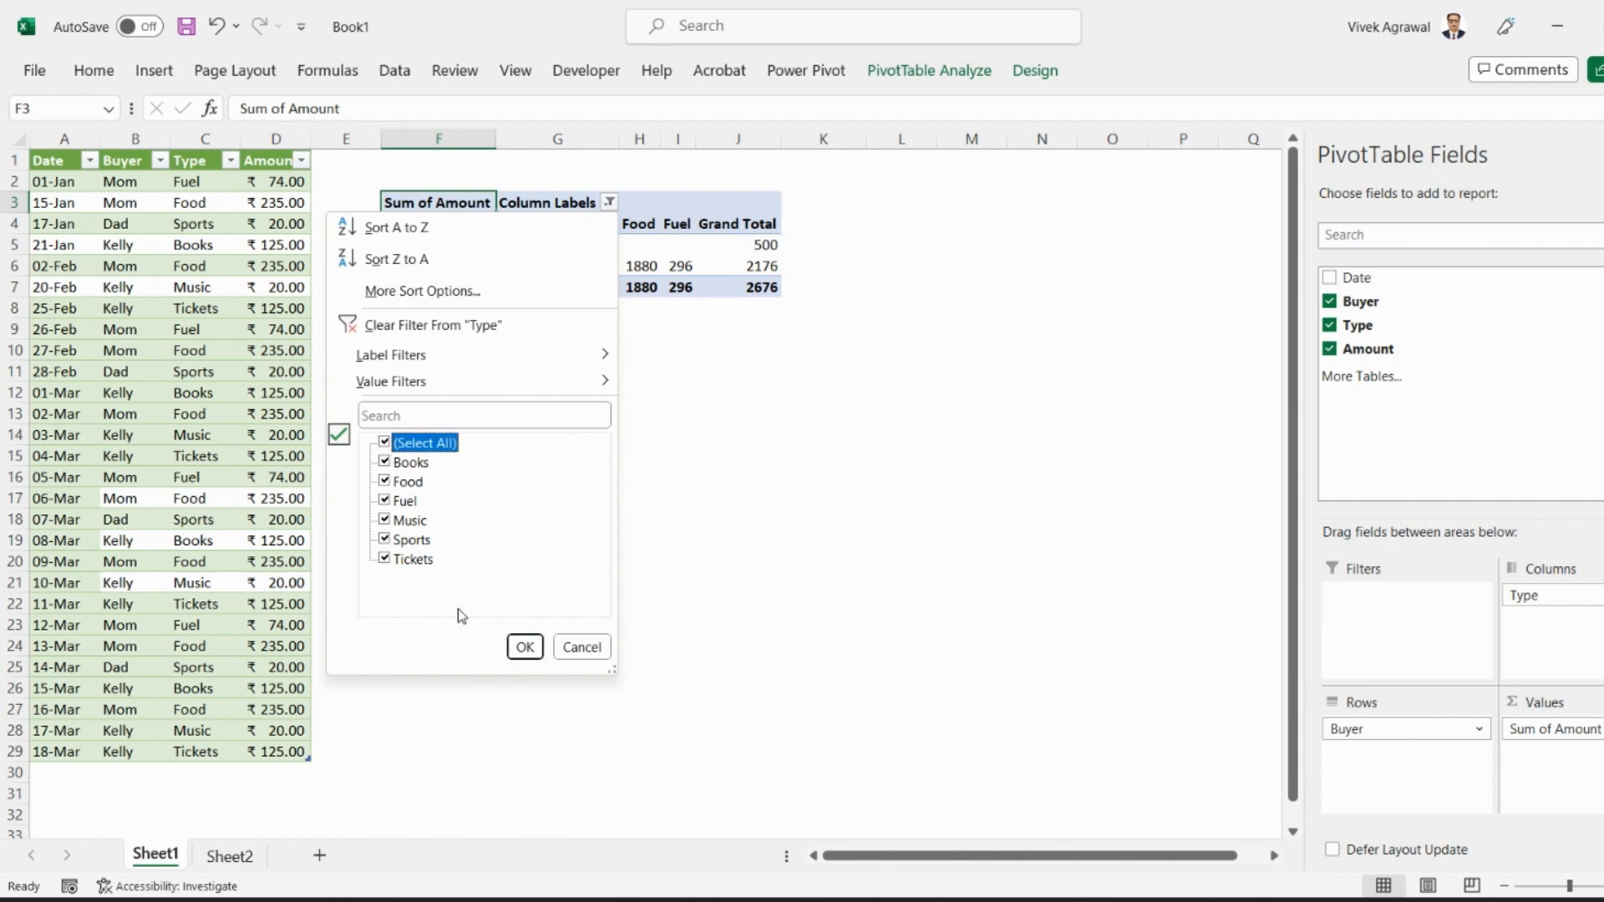
click(525, 647)
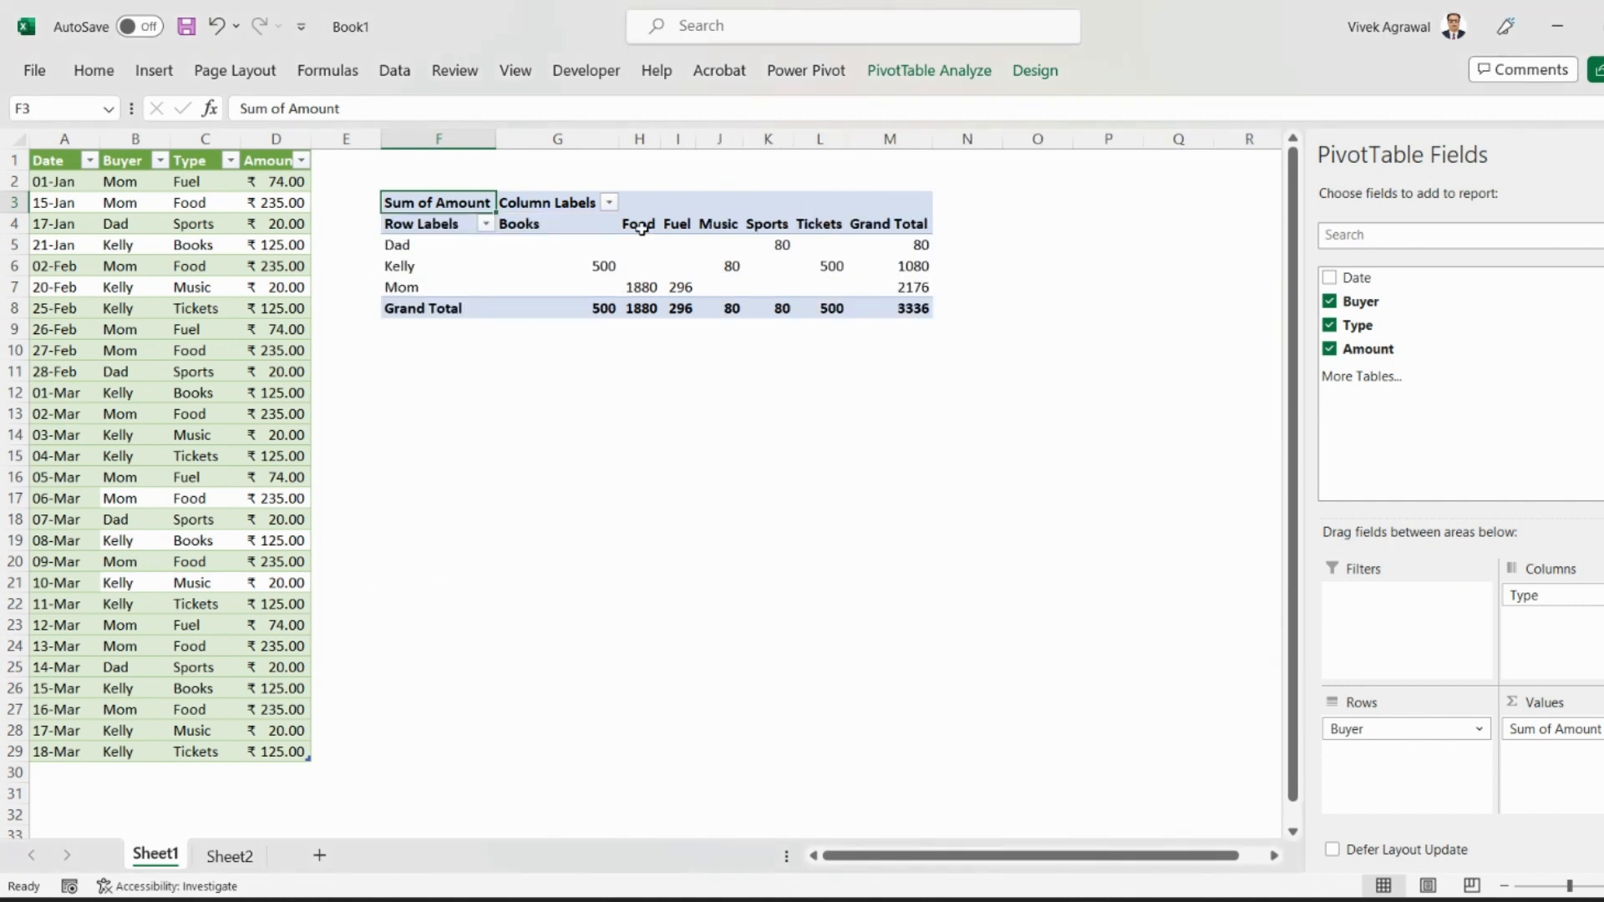
- Examine the type headings, the buyer rows and the whole PivotTable range F3:M8 for the breakdown of expenses
drag(531, 223, 800, 224)
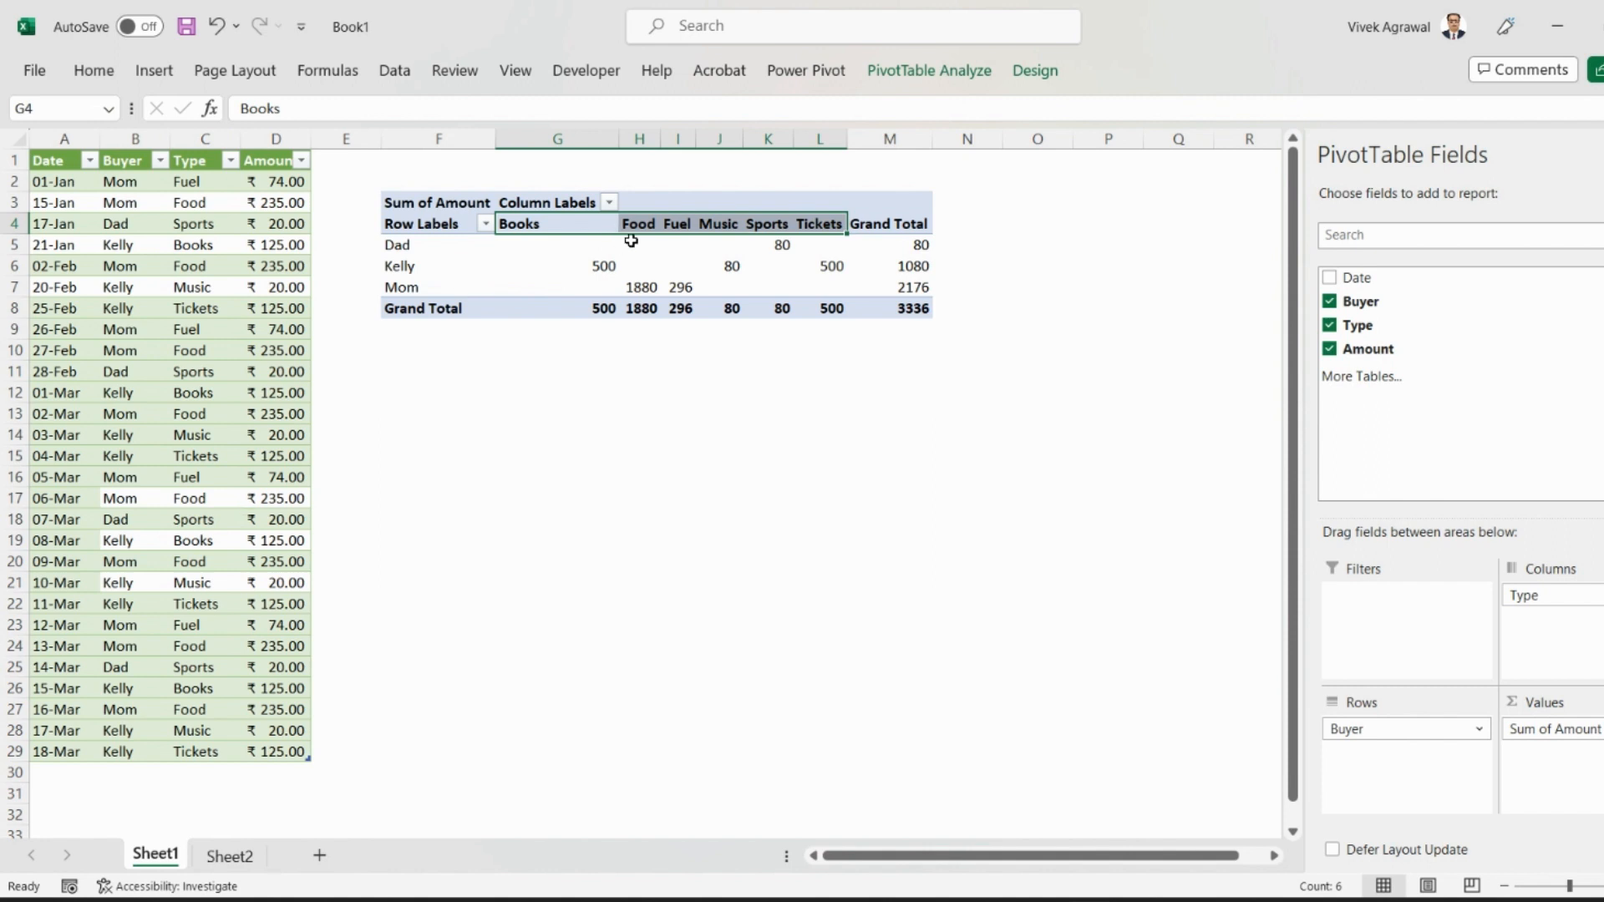
mouse_move(578, 245)
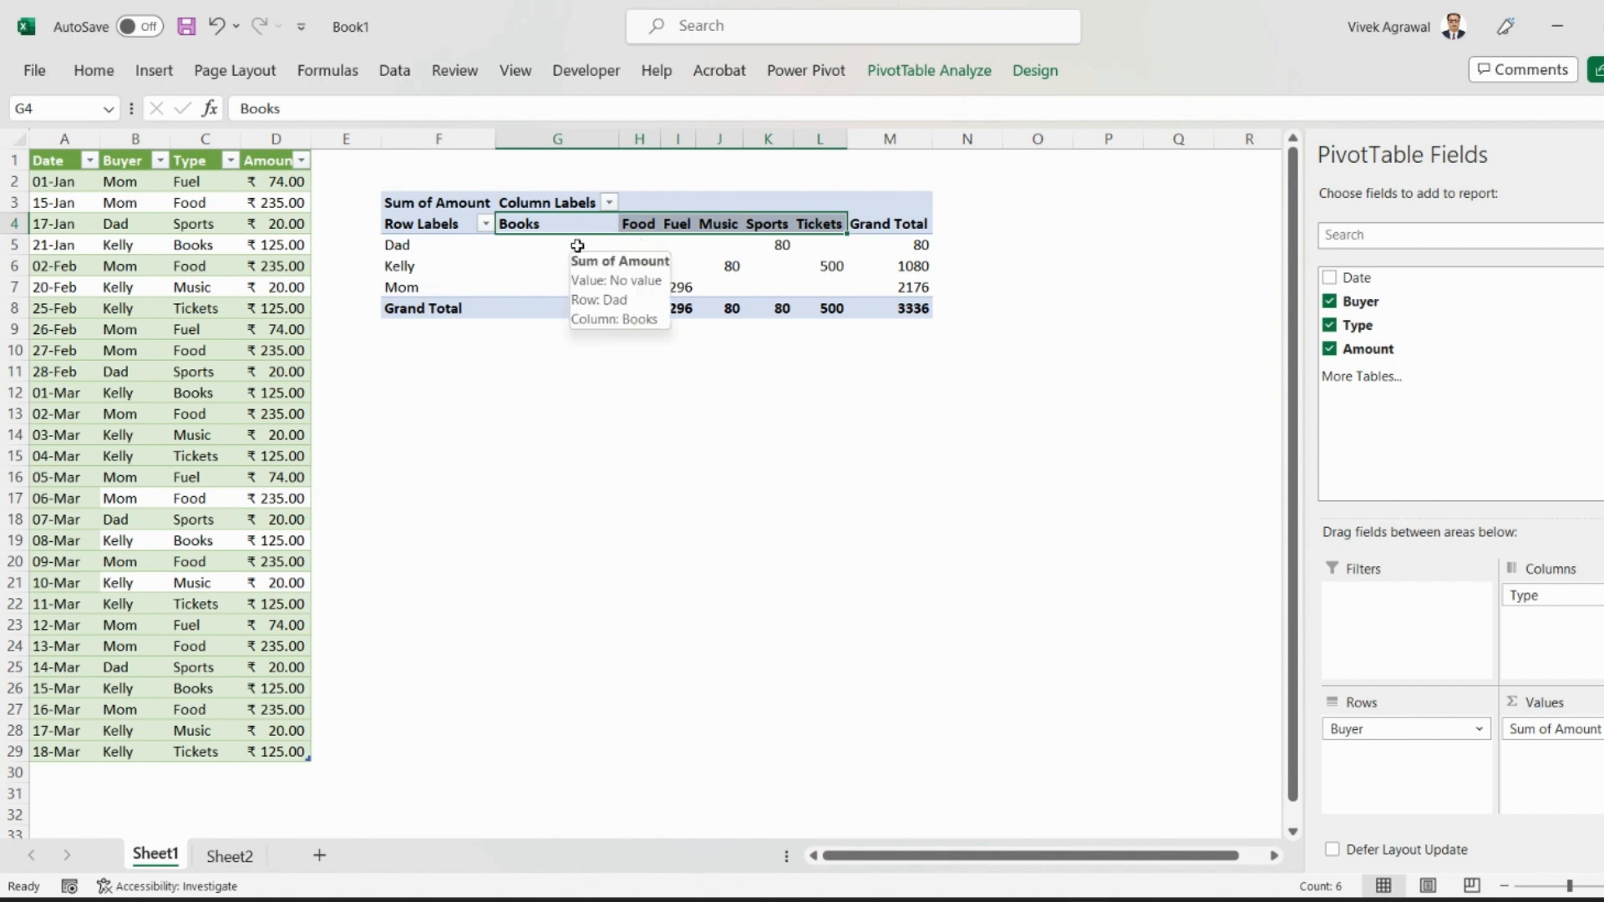
click(650, 368)
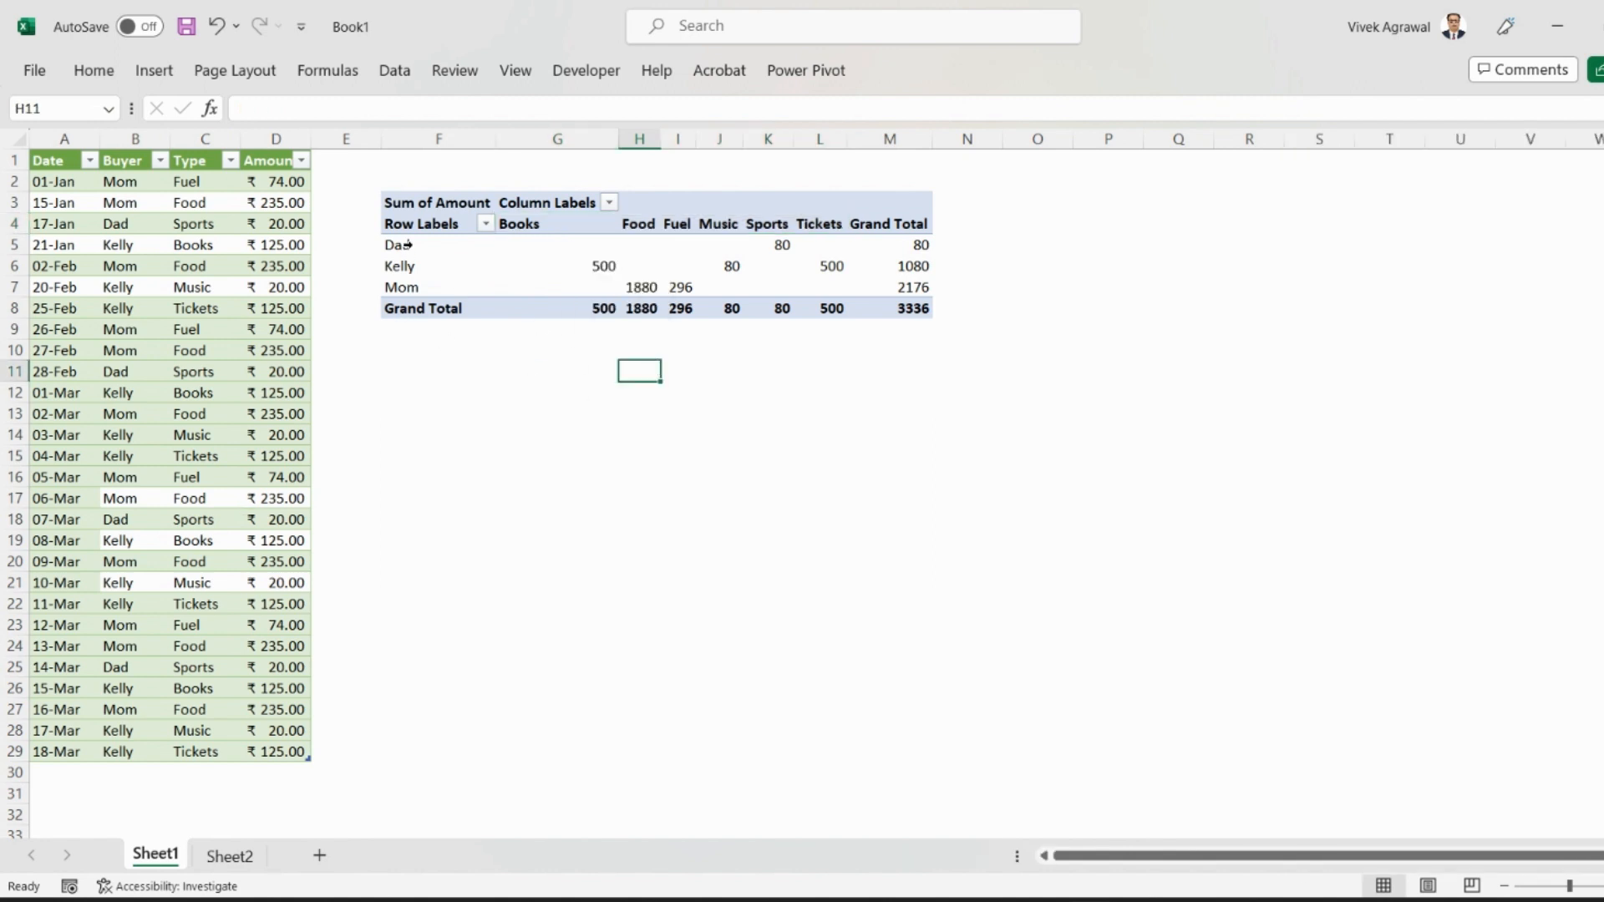
click(444, 248)
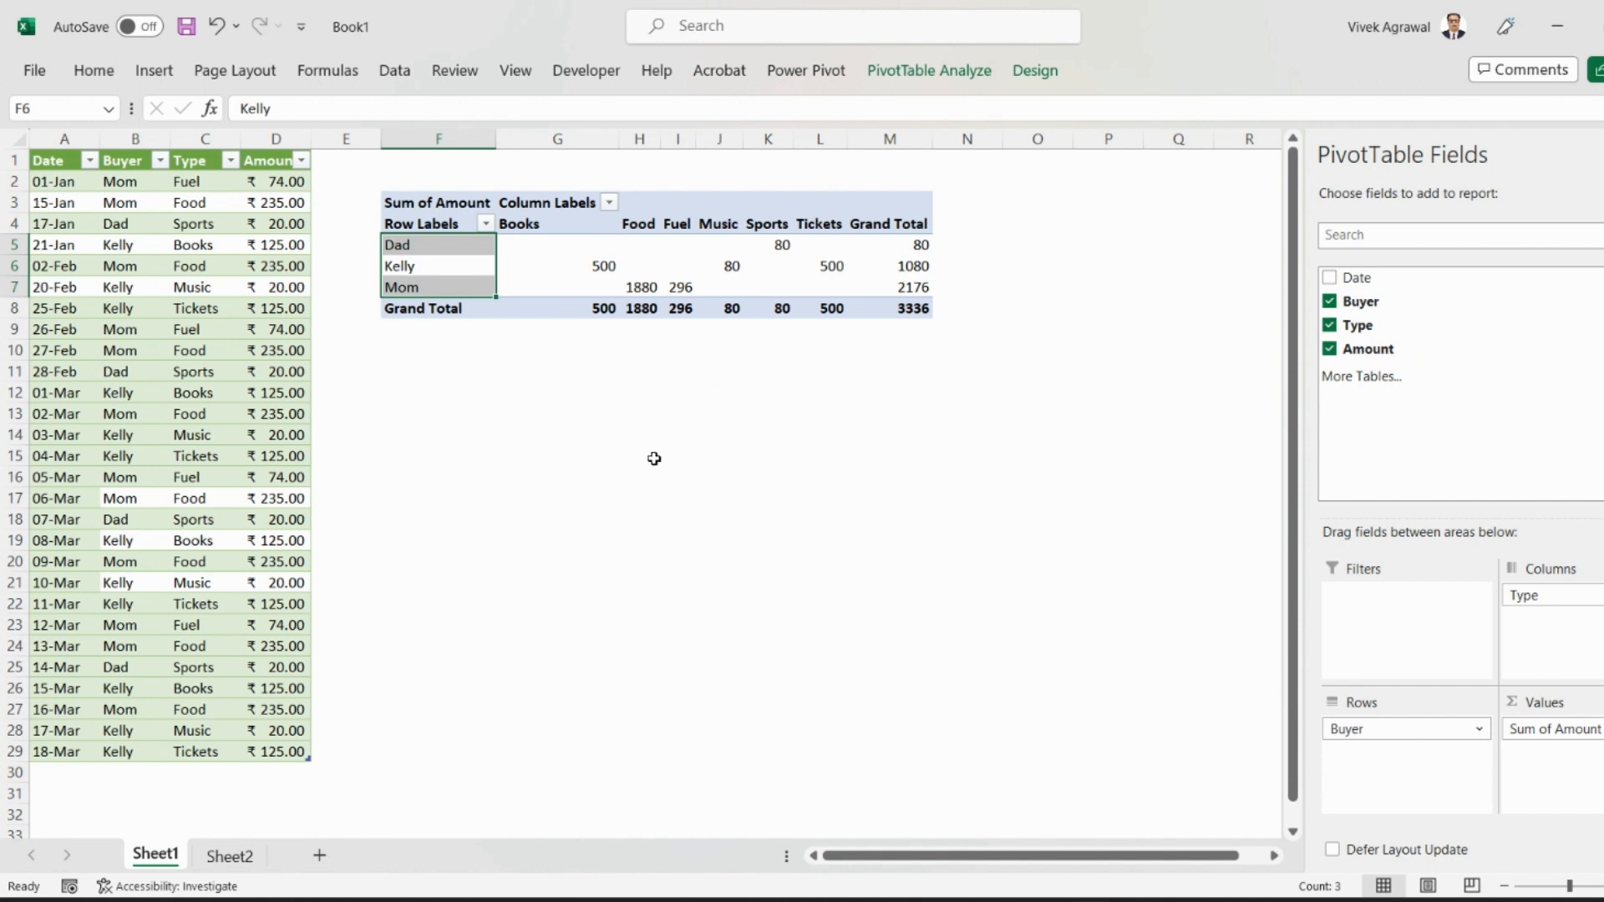
click(490, 409)
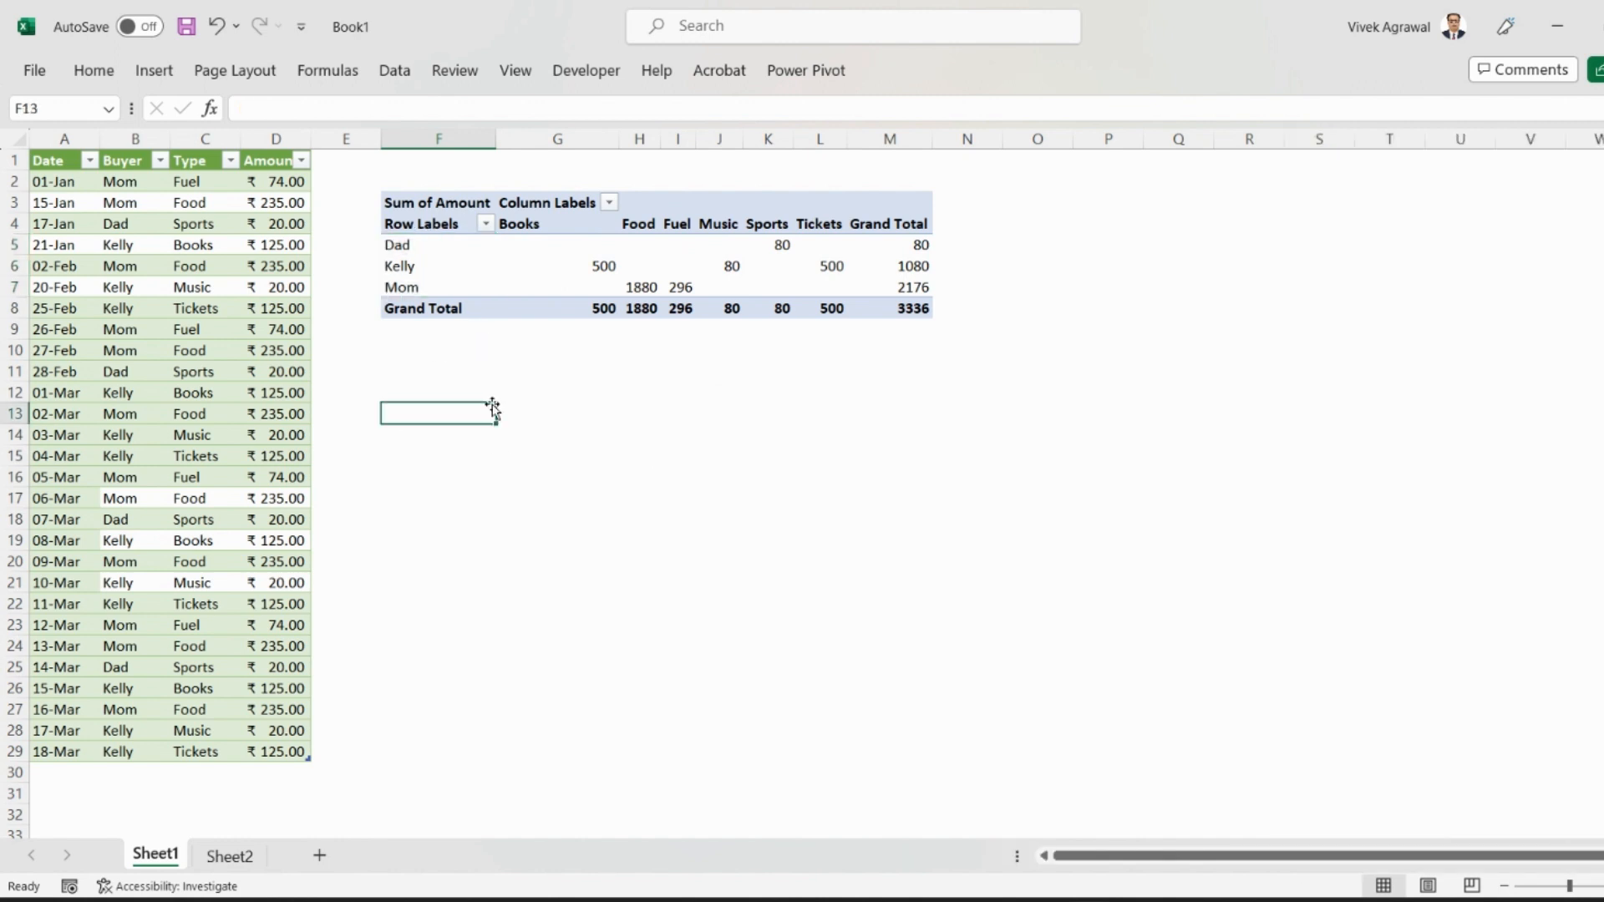
drag(428, 202, 913, 308)
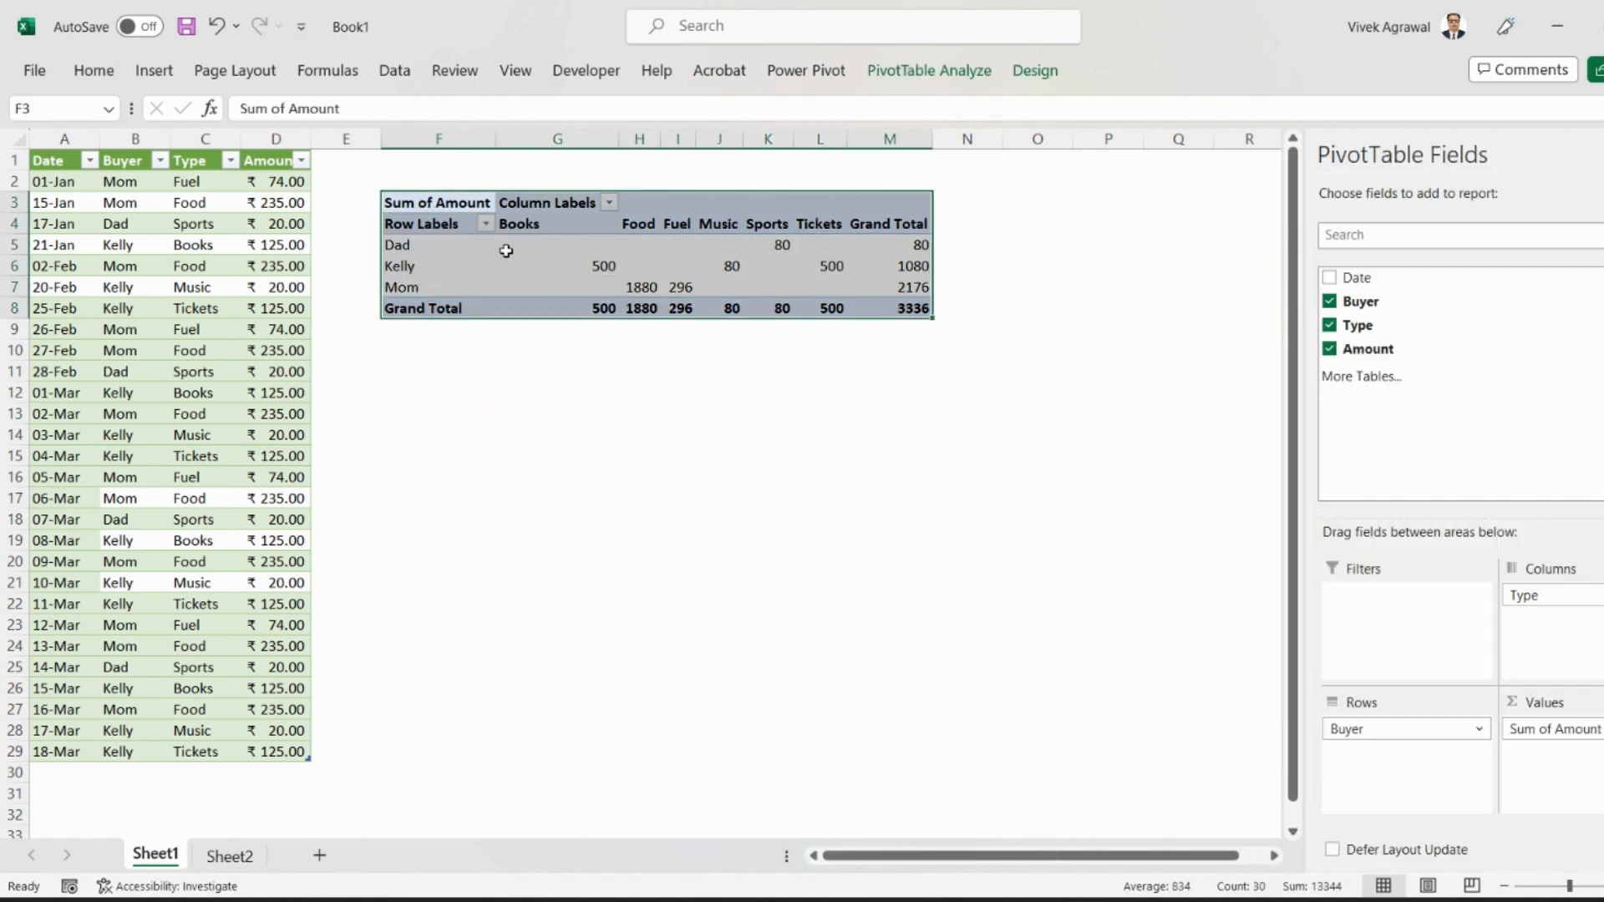
click(505, 250)
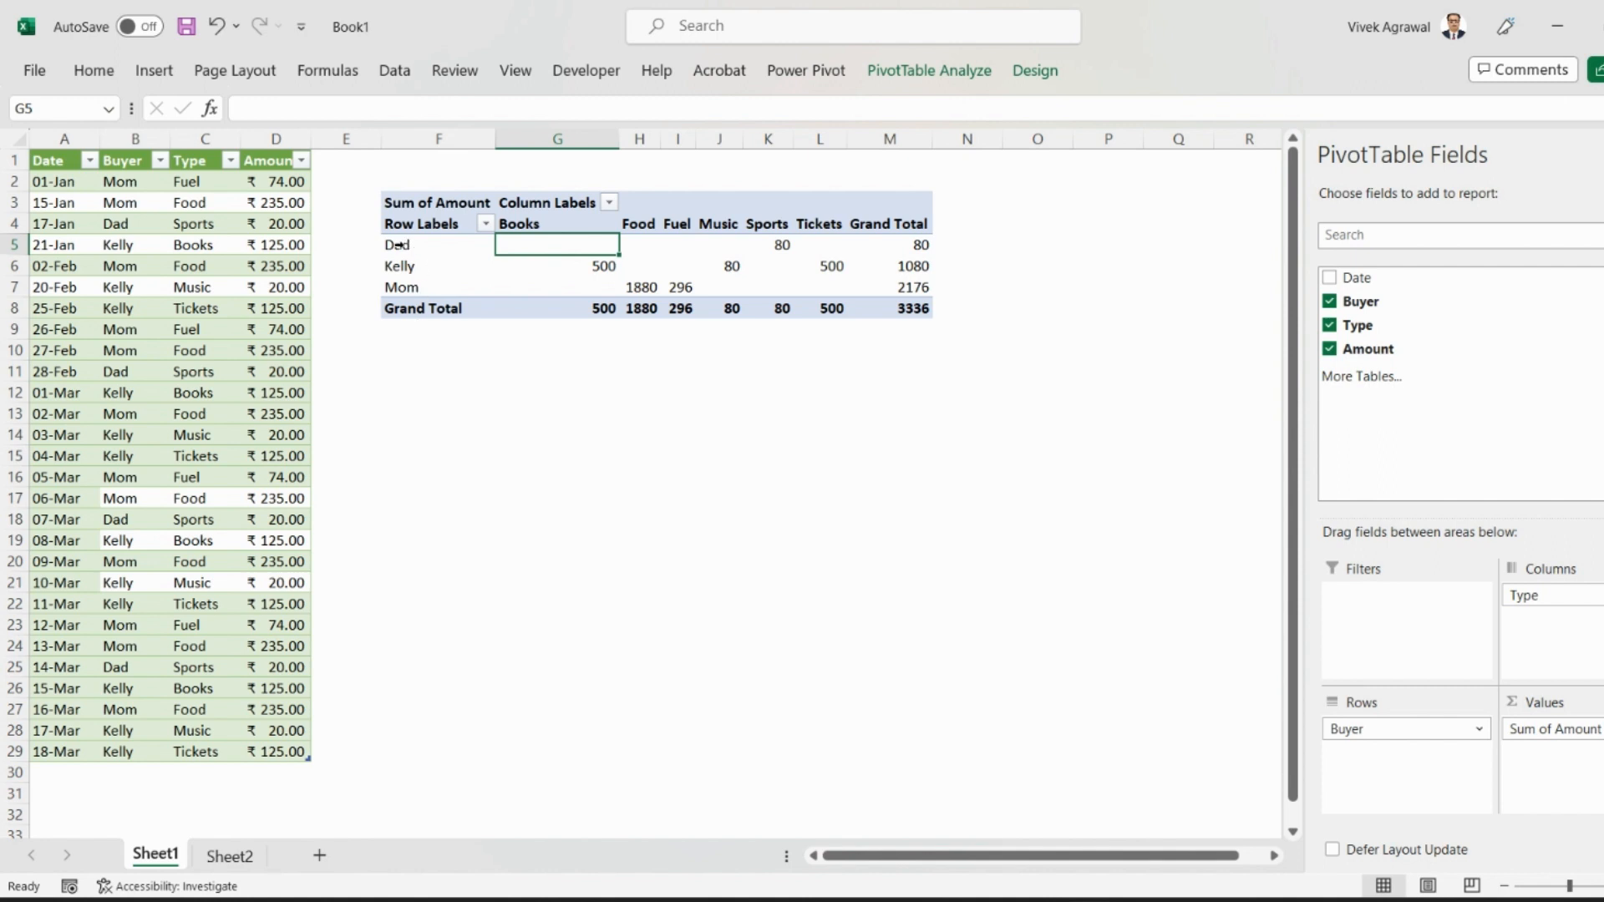
click(761, 438)
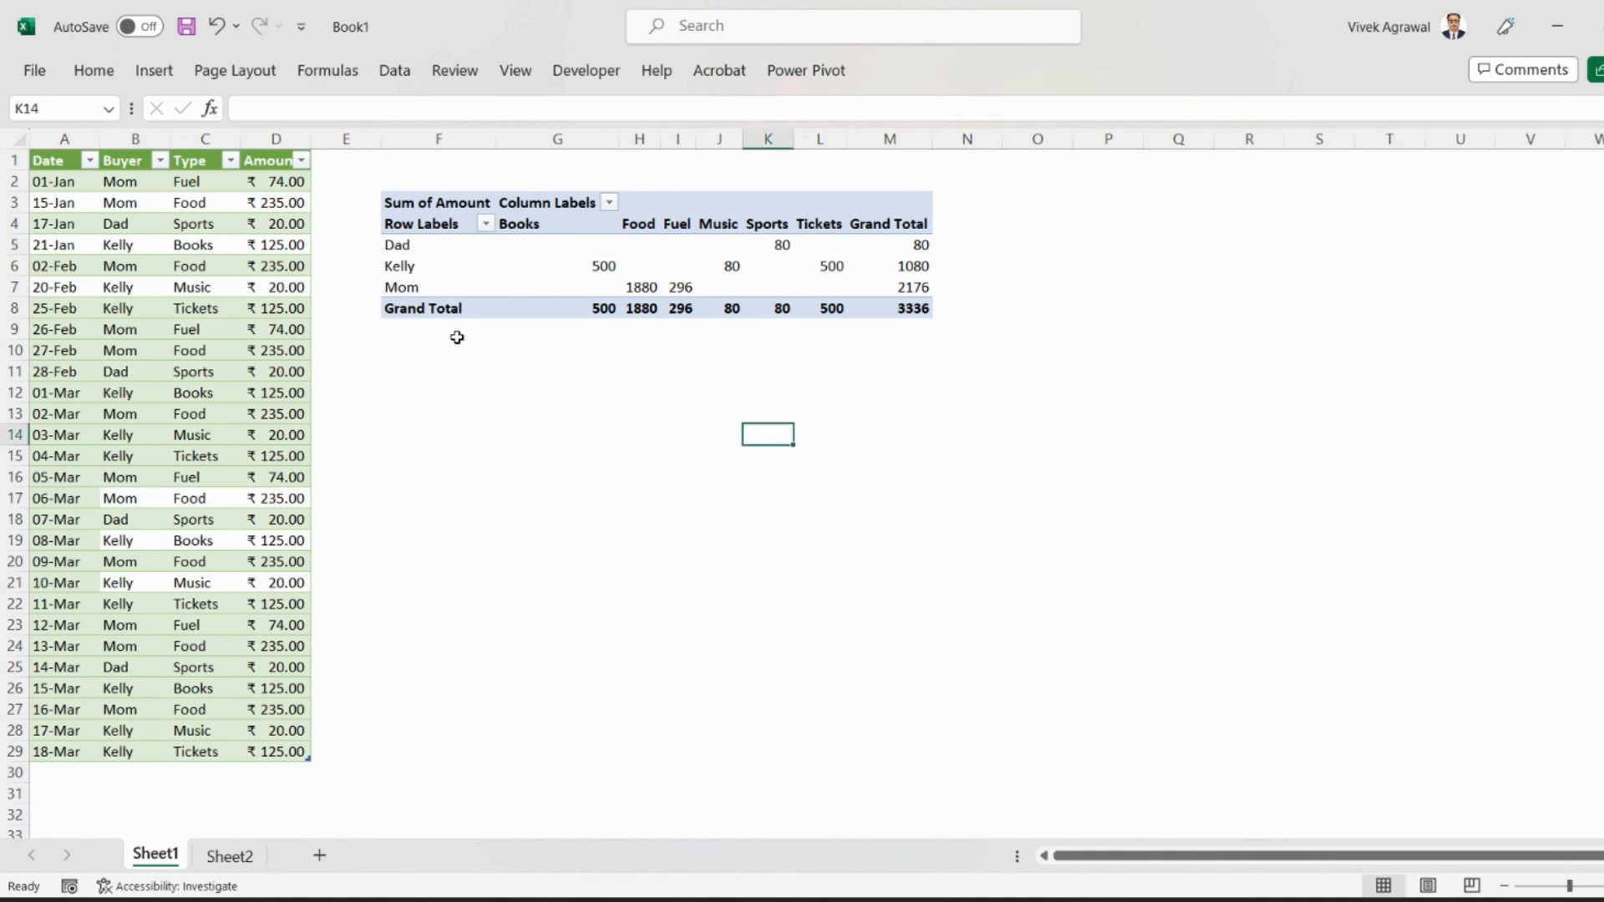
- Remove the Type field from the PivotTable, keeping only Buyer and Amount
click(448, 252)
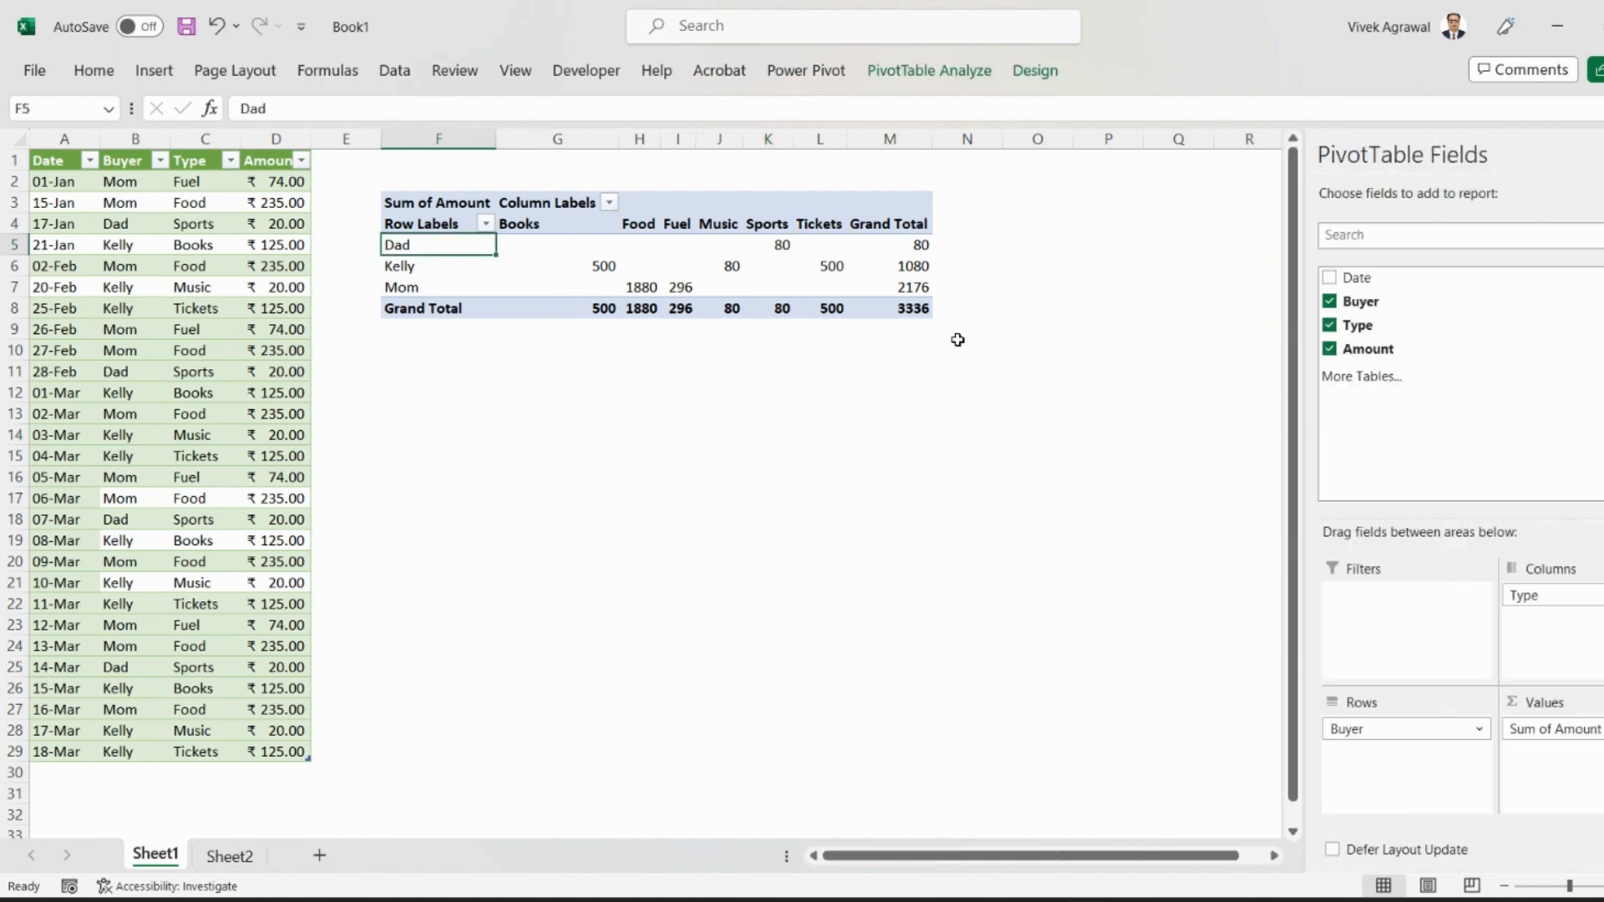
click(1329, 326)
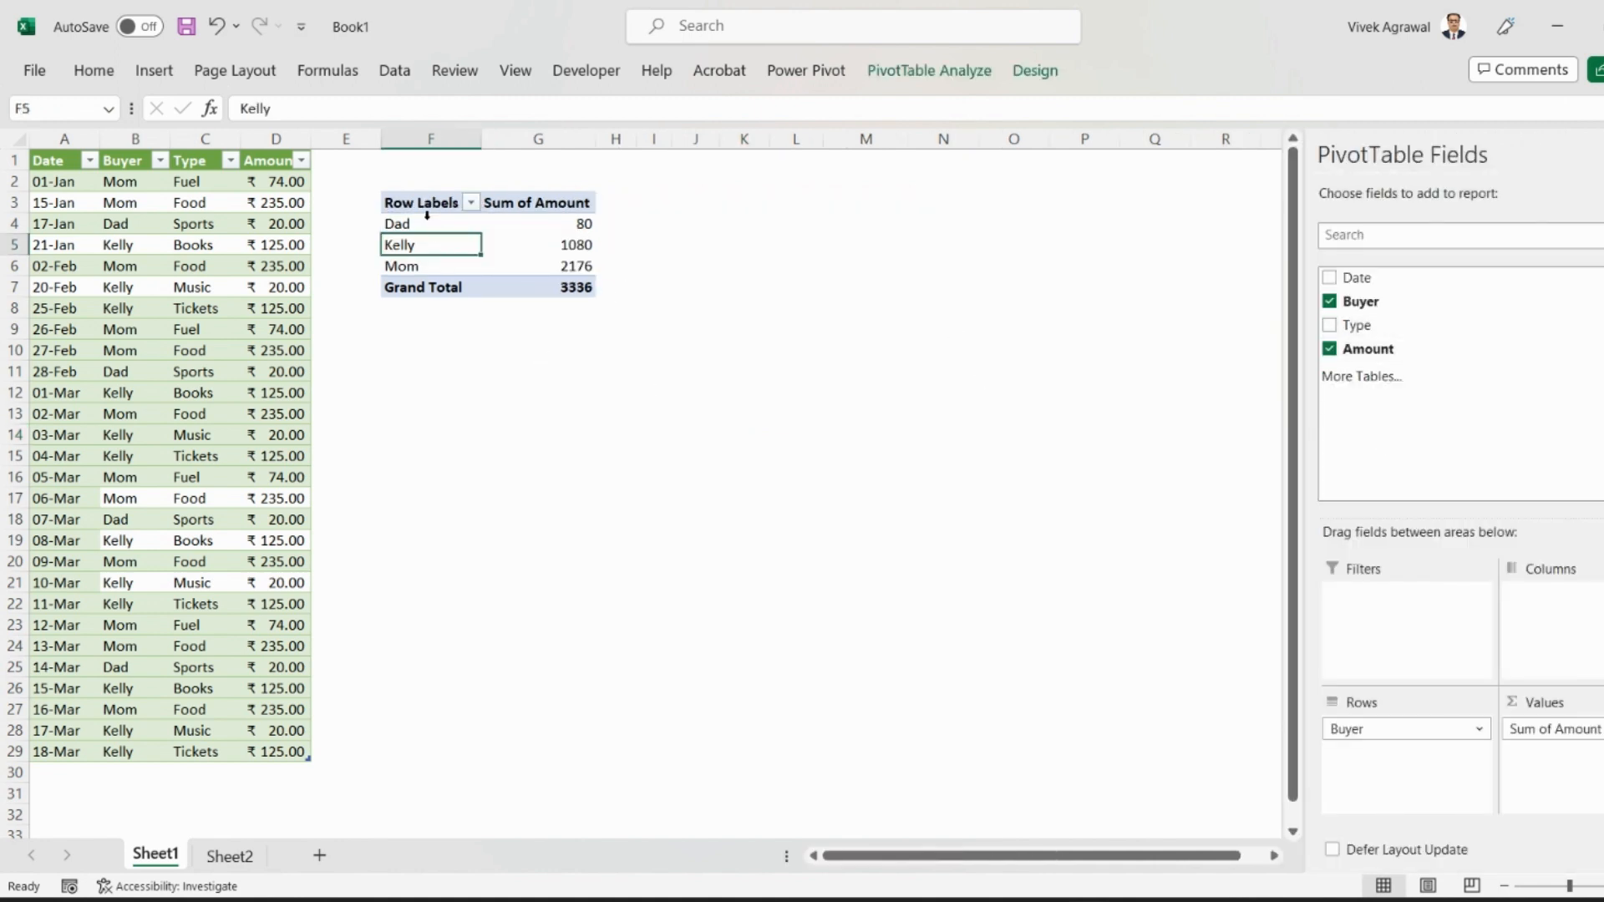
- Insert a Clustered Column PivotChart from the buyer totals in F4:G6 and place it below the PivotTable, starting around row 11
click(427, 215)
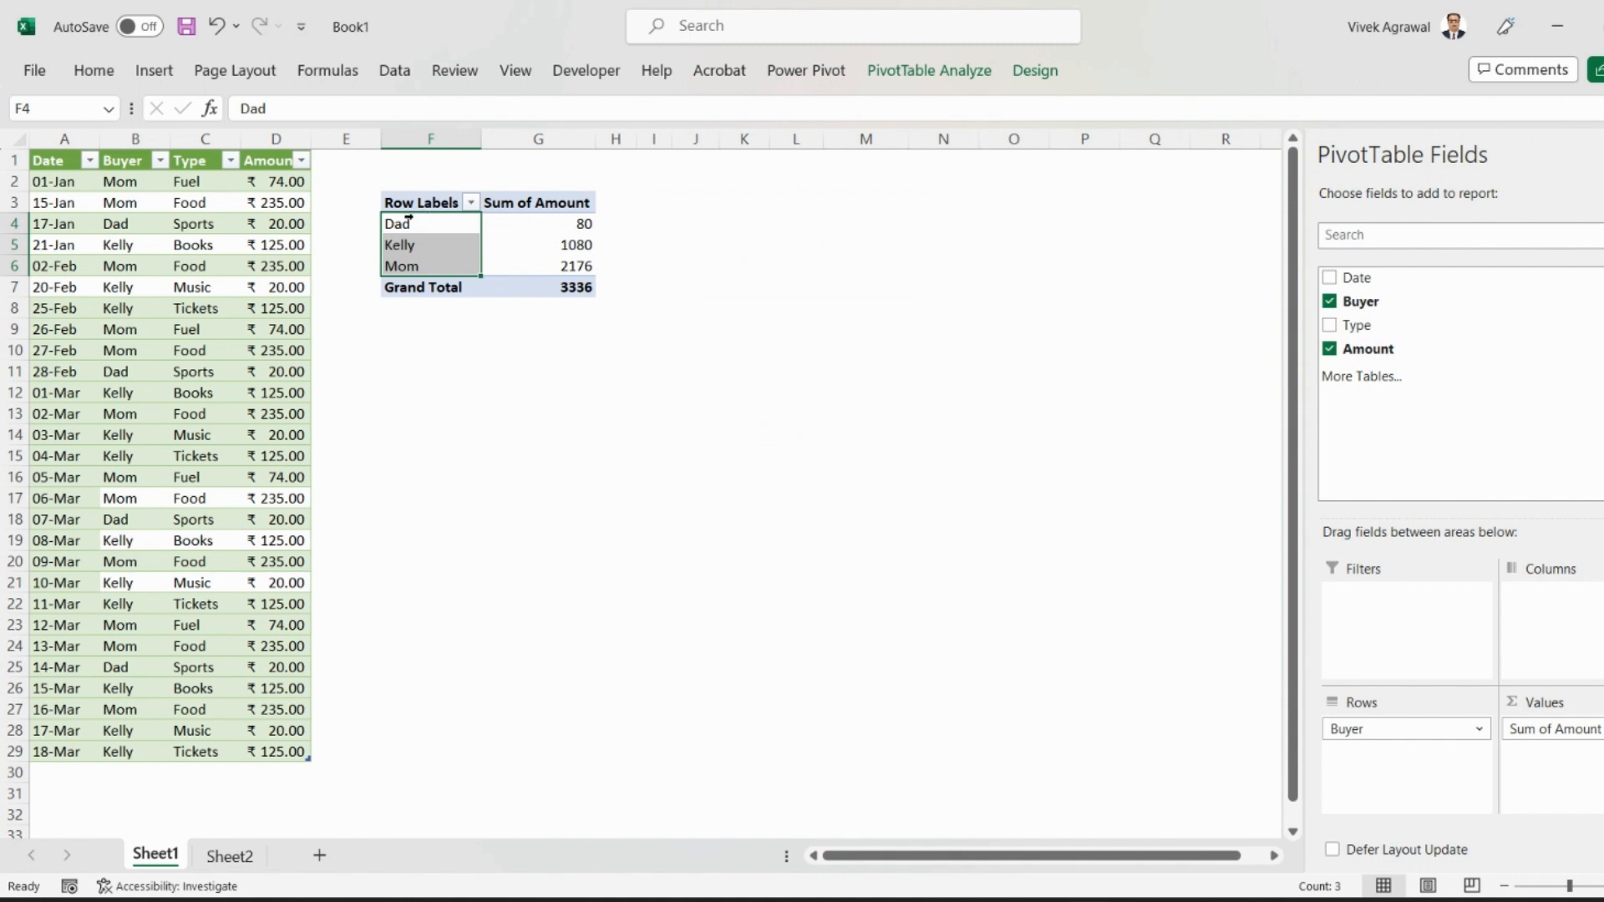
drag(429, 219, 571, 268)
click(149, 72)
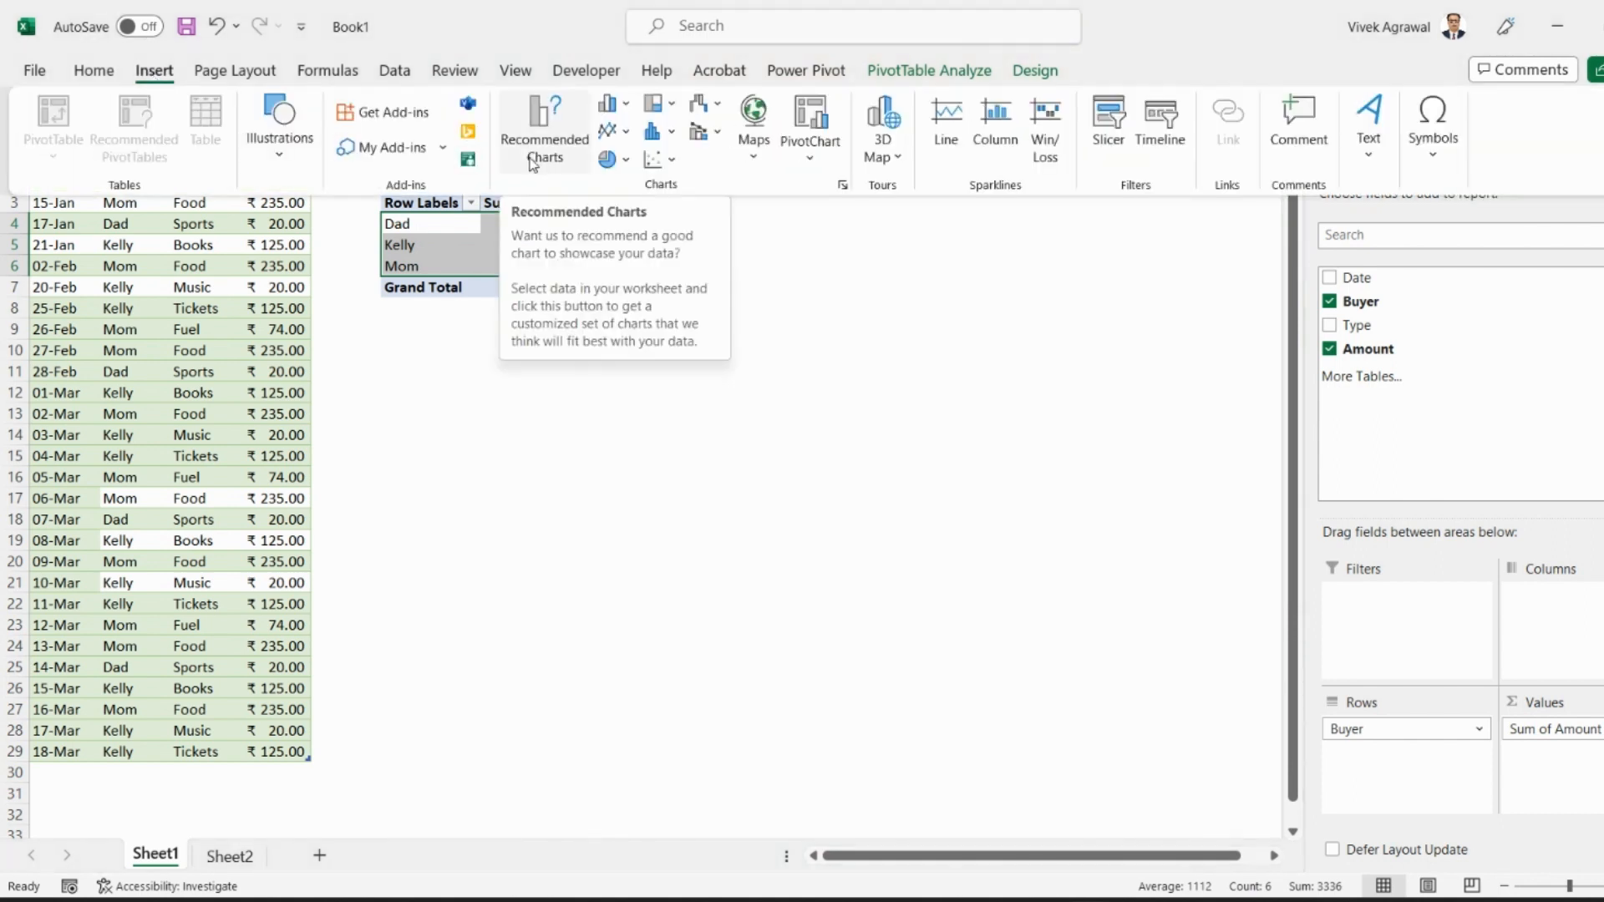
click(585, 167)
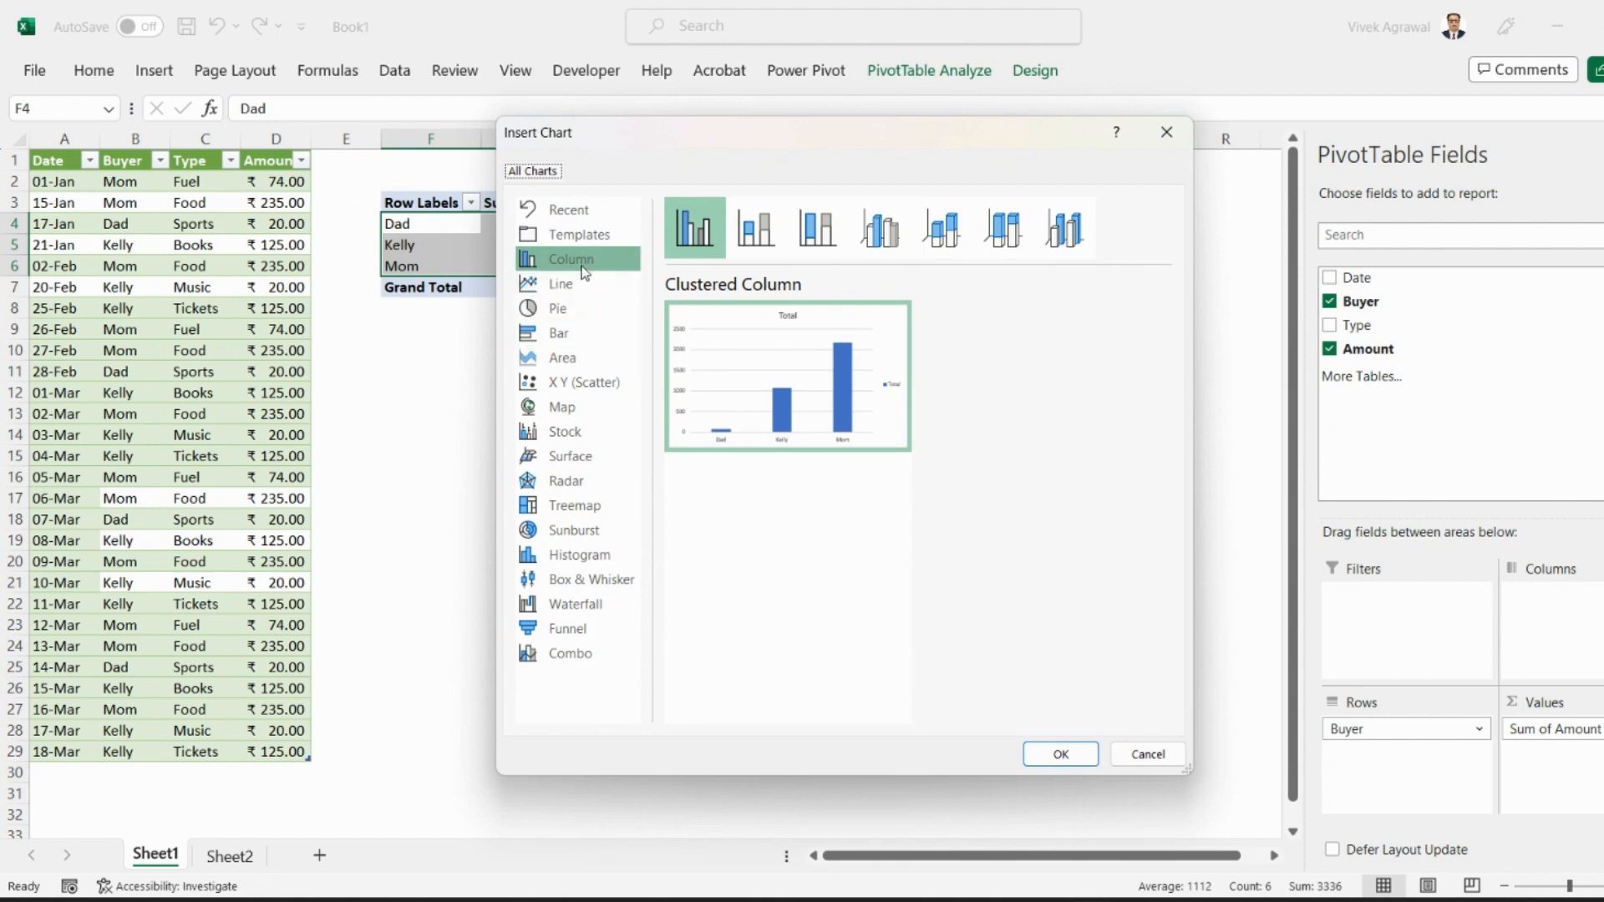
click(585, 271)
click(1079, 756)
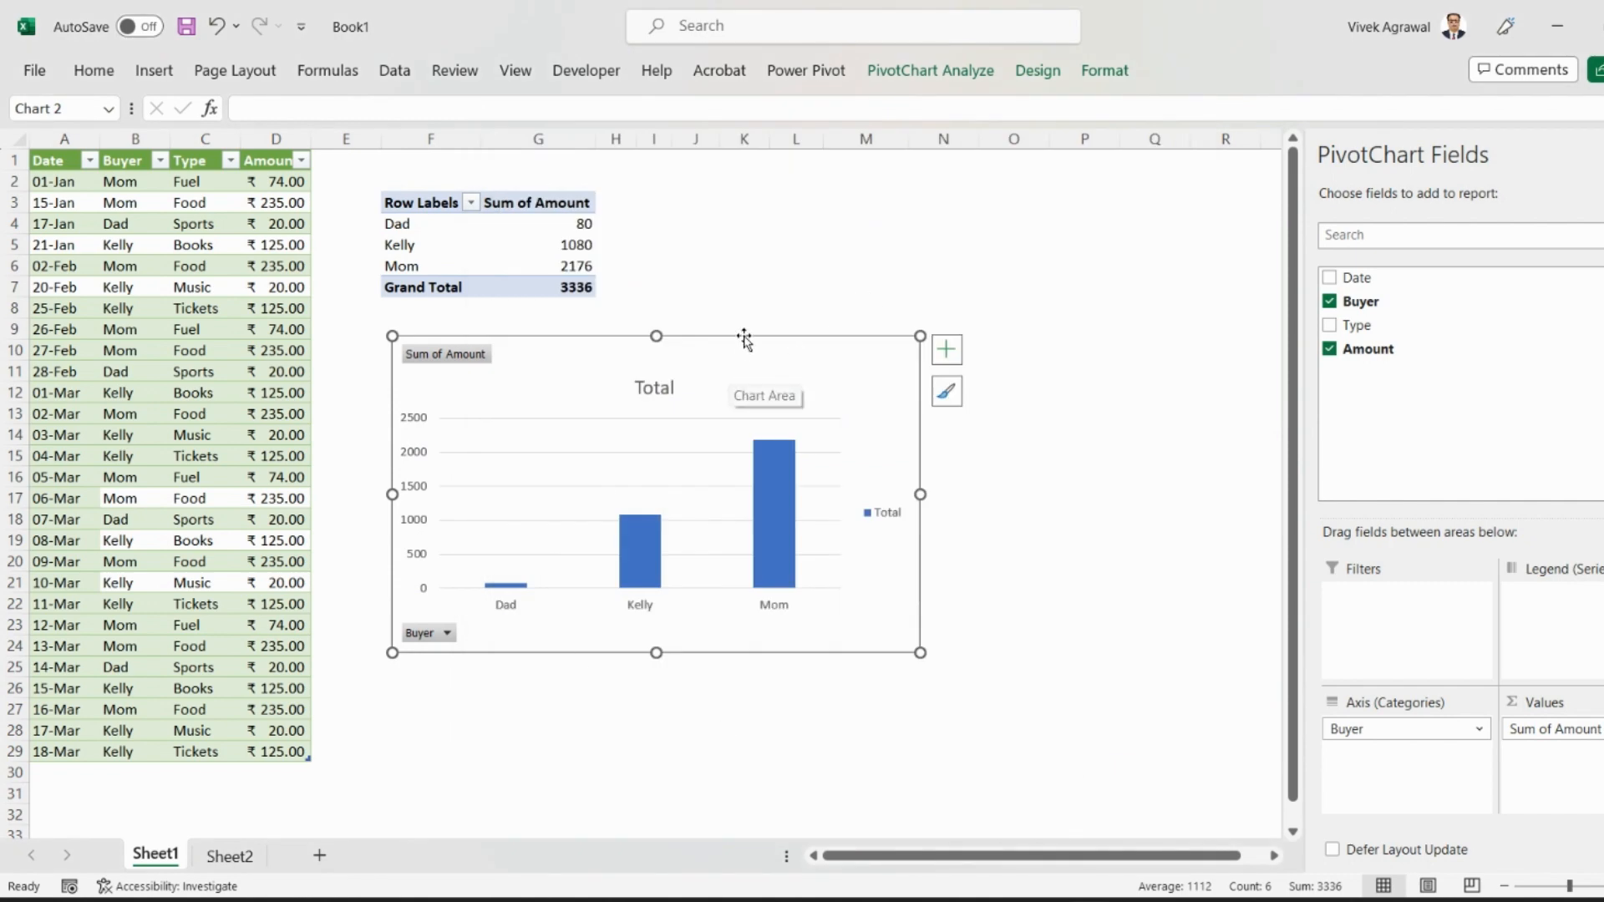
drag(745, 338, 895, 376)
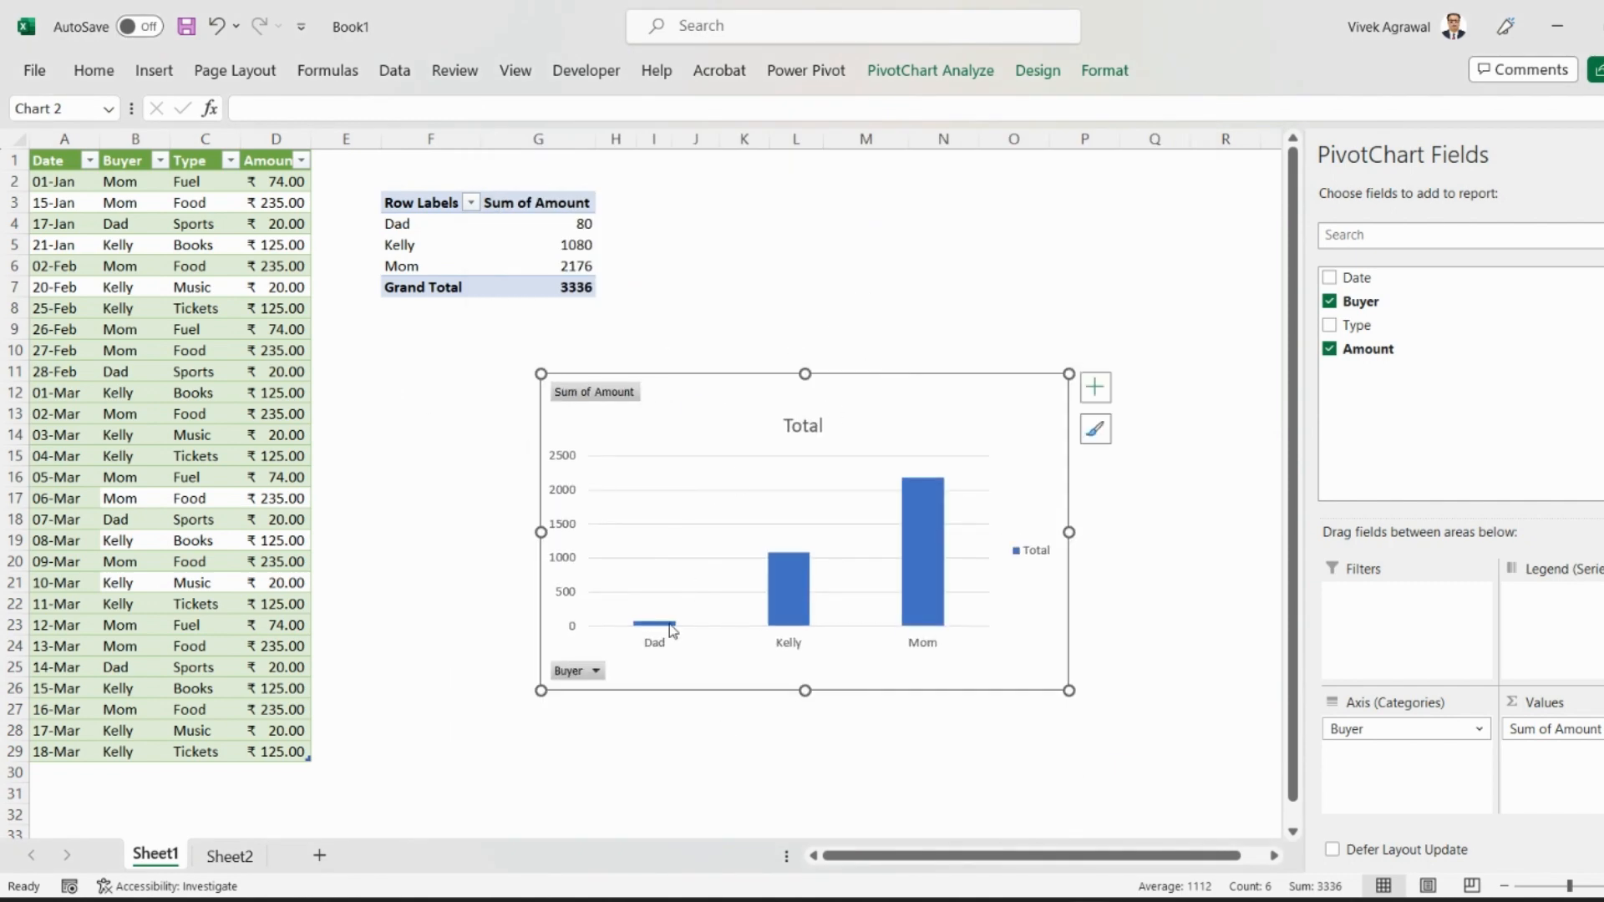